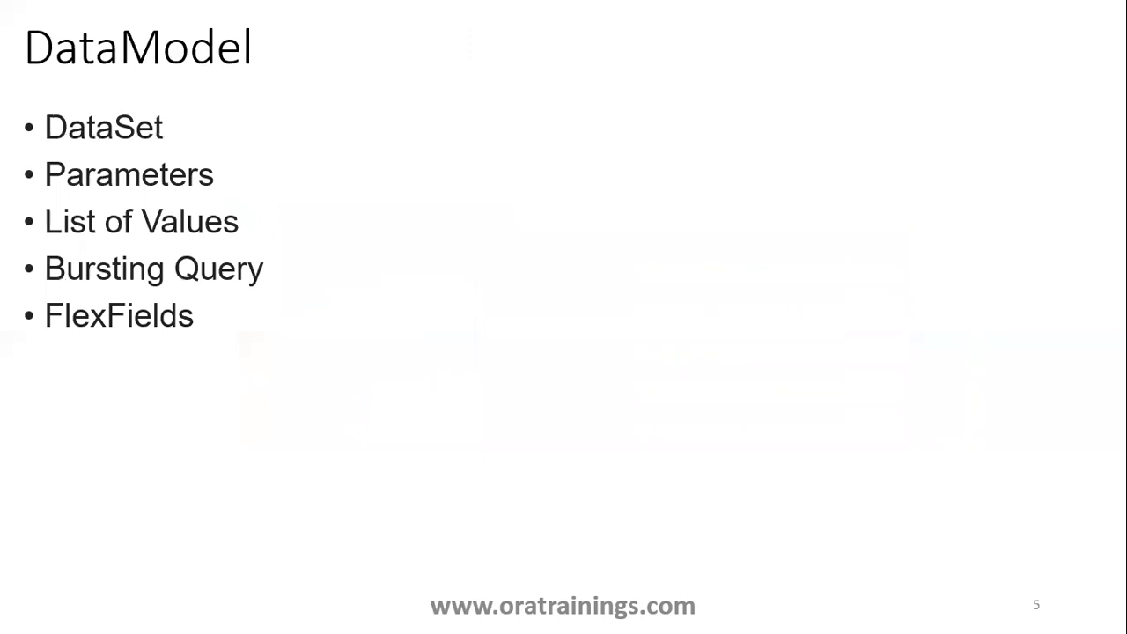
Go back to the module subfolders slide and switch to the Oracle Analytics Publisher catalog in Chrome.
{"action": "key", "text": "Left"}
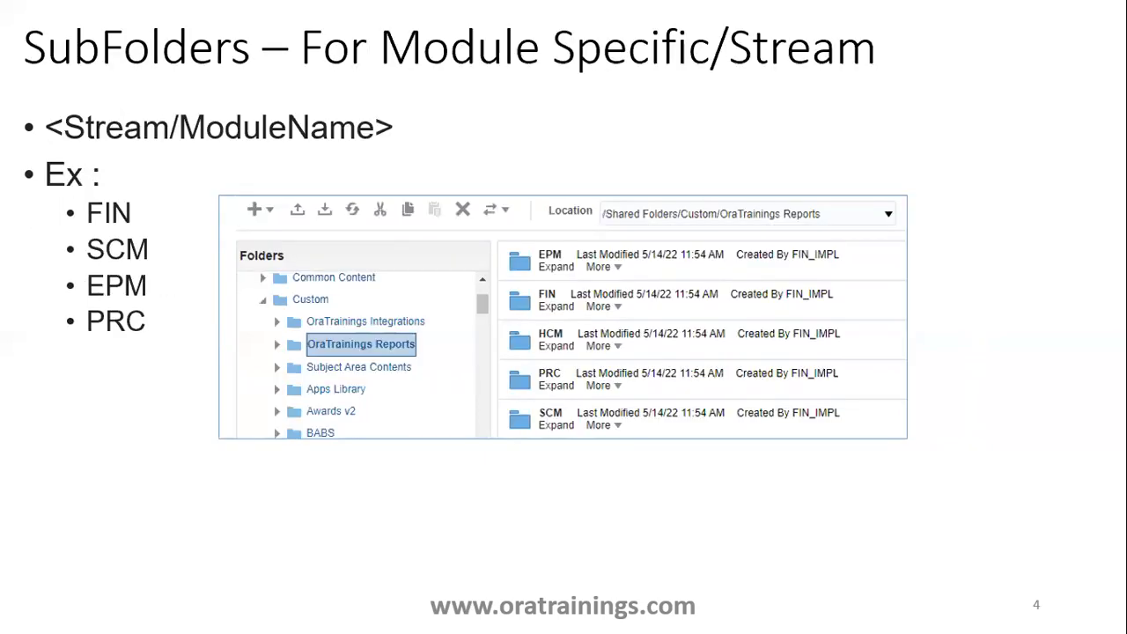
{"action": "key", "text": "alt+Tab"}
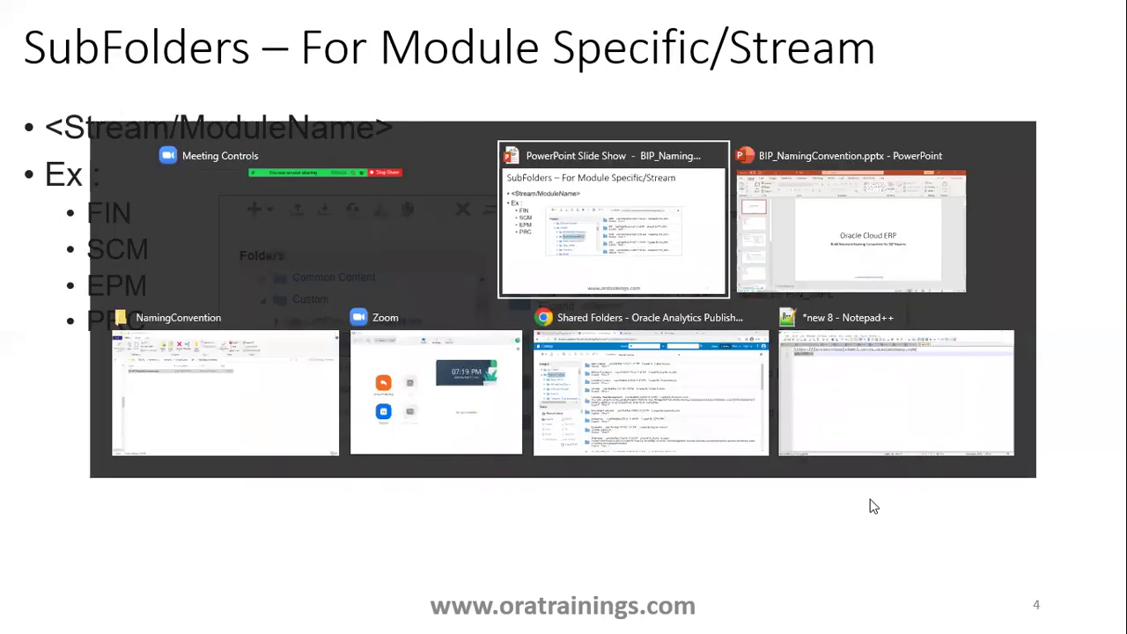
{"action": "key", "text": "alt+Tab"}
{"action": "key", "text": "alt+Tab"}
{"action": "key", "text": "alt+Tab"}
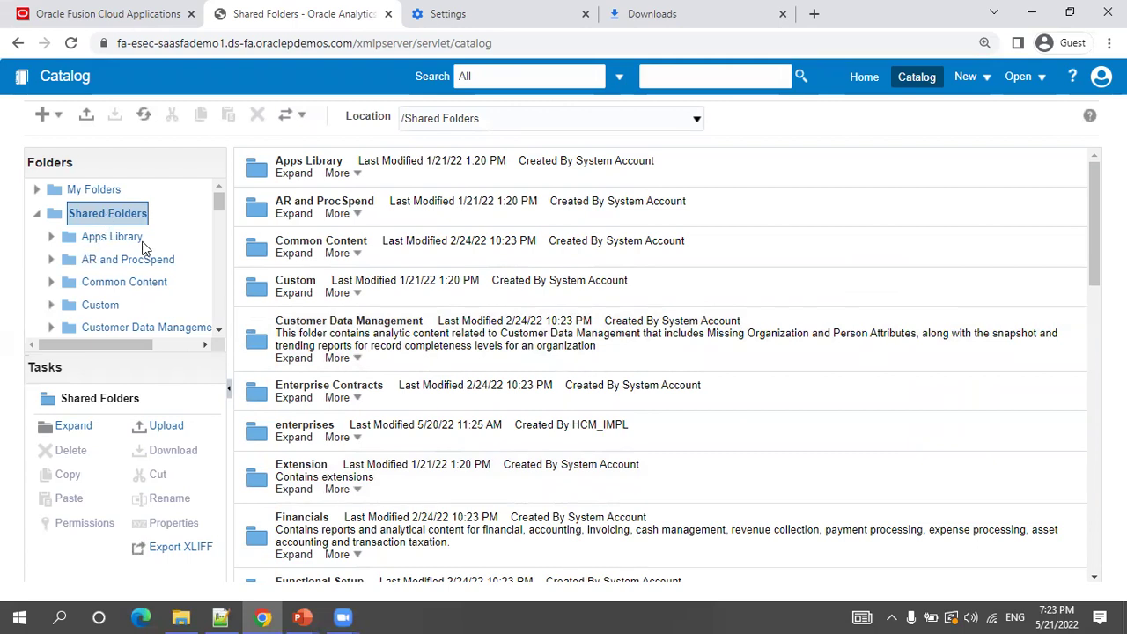
Create a folder named TataMotors under Shared Folders.
{"action": "left_click", "coordinate": [97, 190]}
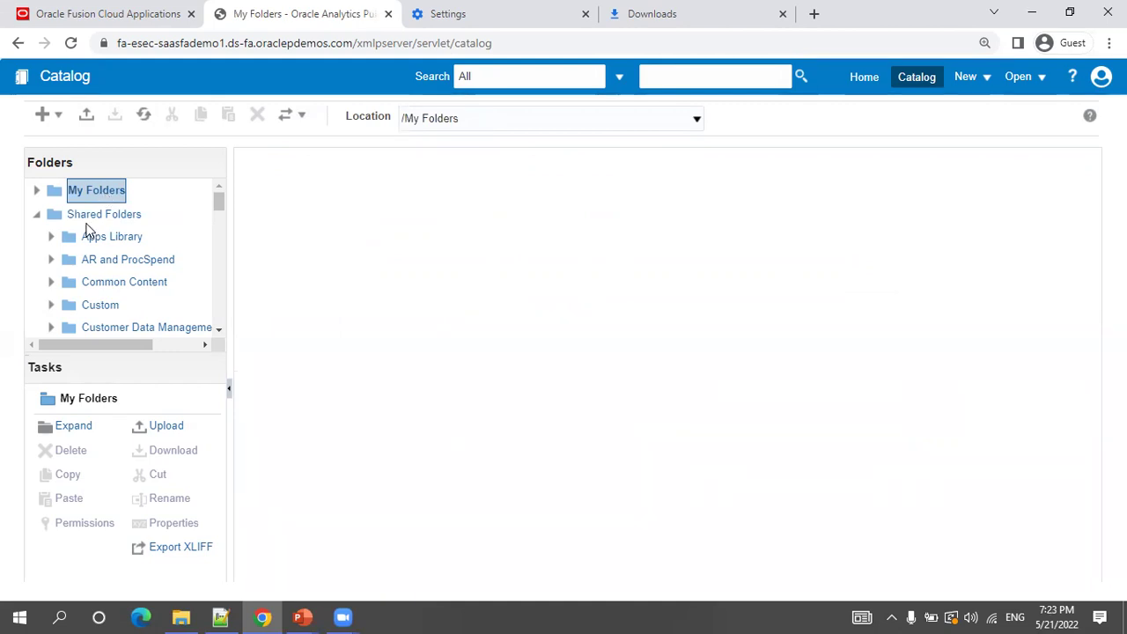
{"action": "left_click", "coordinate": [104, 217]}
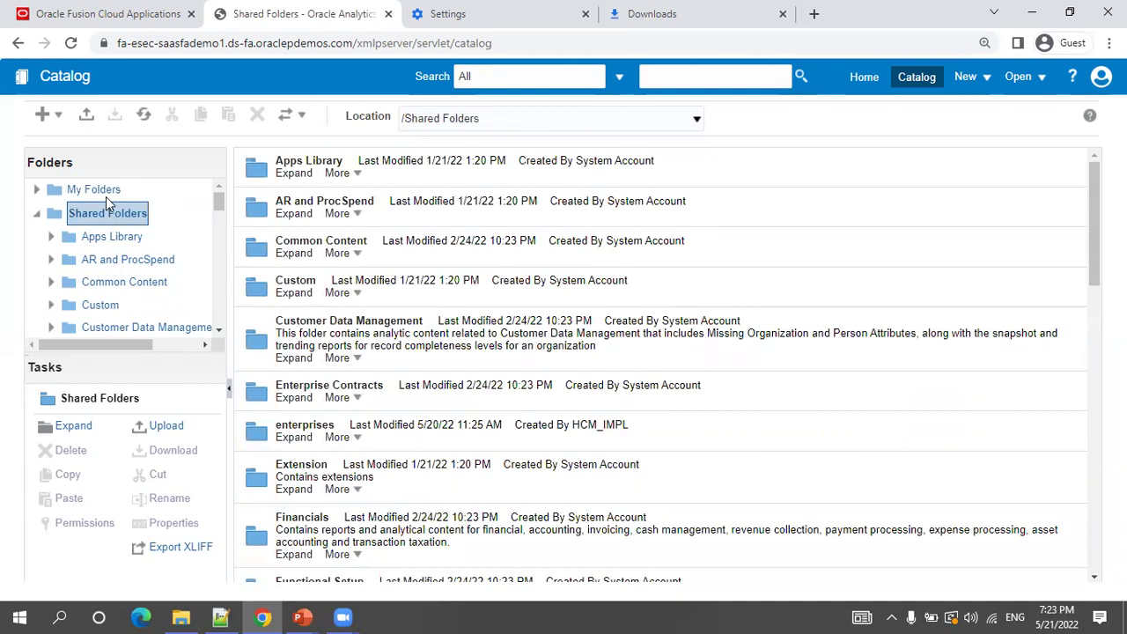
{"action": "left_click", "coordinate": [60, 119]}
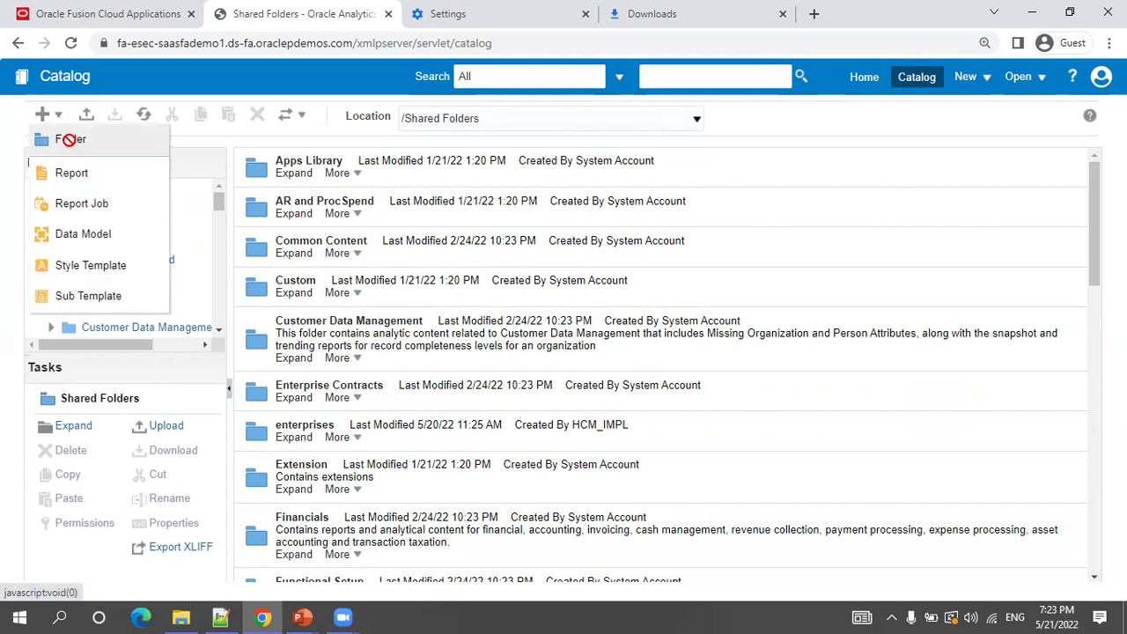
{"action": "left_click", "coordinate": [71, 141]}
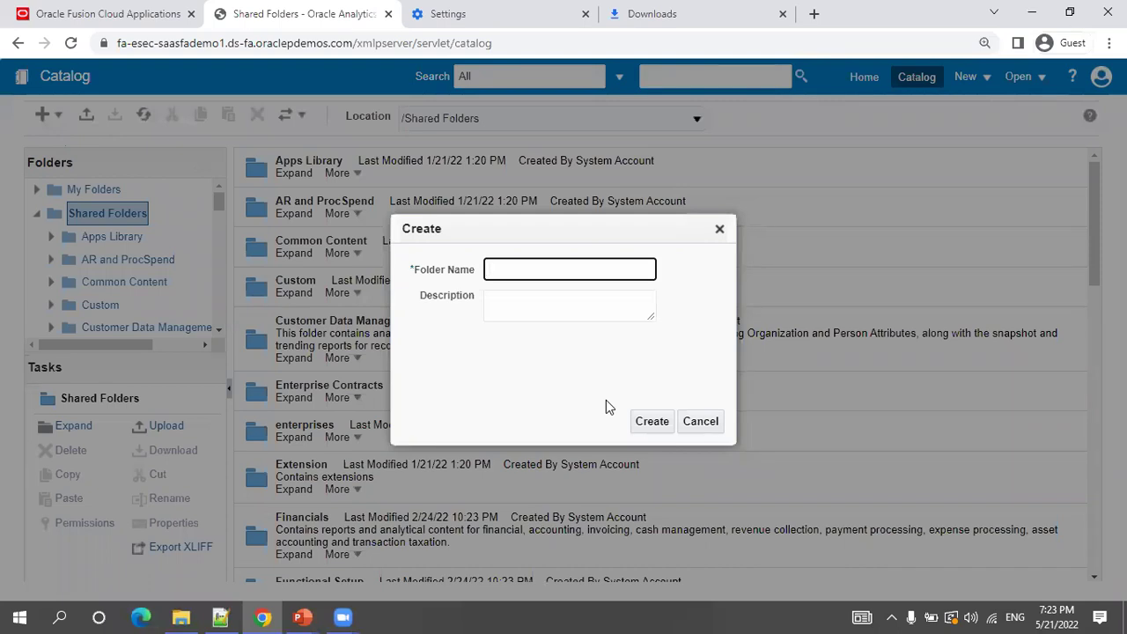
{"action": "type", "text": "TataMotors"}
{"action": "left_click", "coordinate": [651, 422]}
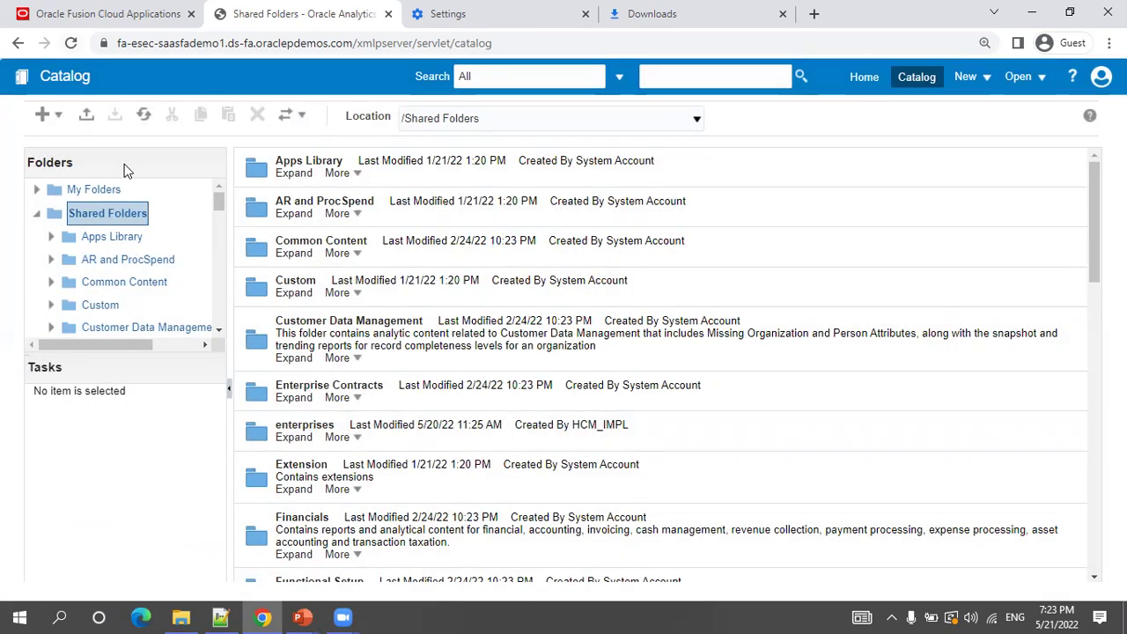
Reload the catalog, collapse the Financials folder and open the TataMotors folder under Shared Folders.
{"action": "scroll", "coordinate": [147, 255], "scroll_direction": "down", "scroll_amount": 5}
{"action": "scroll", "coordinate": [148, 264], "scroll_direction": "down", "scroll_amount": 3}
{"action": "scroll", "coordinate": [122, 304], "scroll_direction": "up", "scroll_amount": 10}
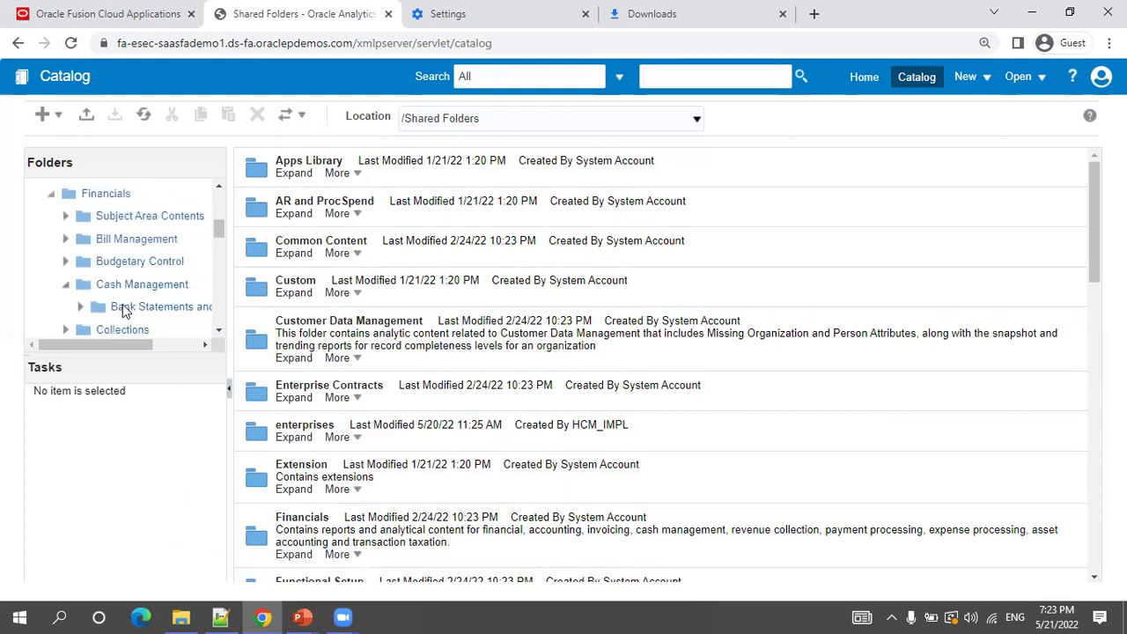
{"action": "left_click", "coordinate": [71, 42]}
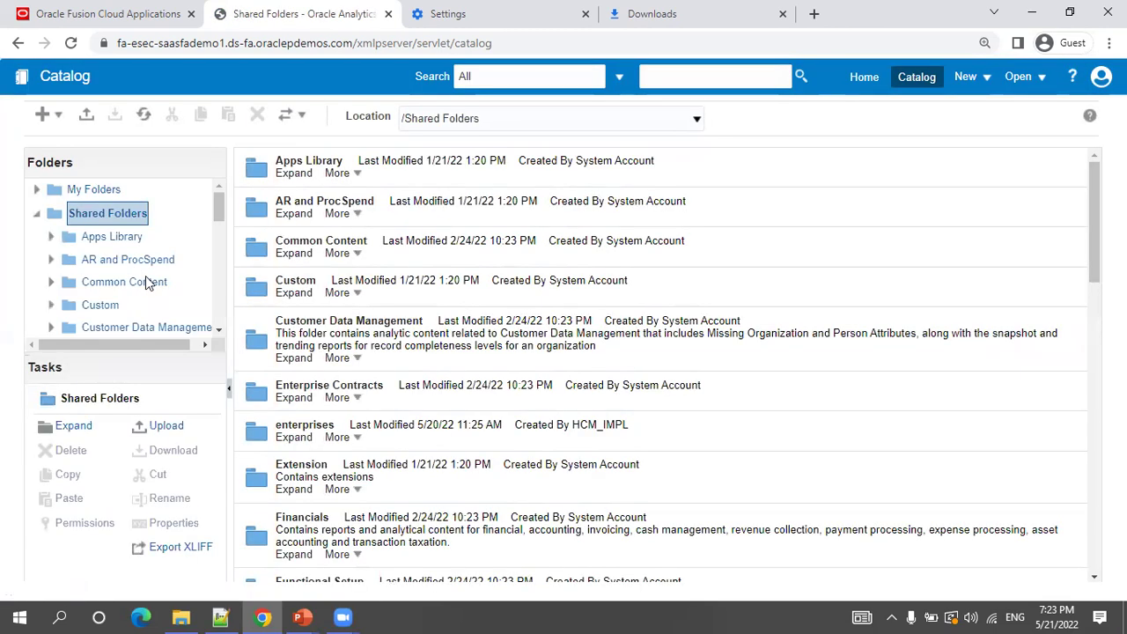
{"action": "scroll", "coordinate": [149, 287], "scroll_direction": "down", "scroll_amount": 5}
{"action": "scroll", "coordinate": [156, 288], "scroll_direction": "up", "scroll_amount": 4}
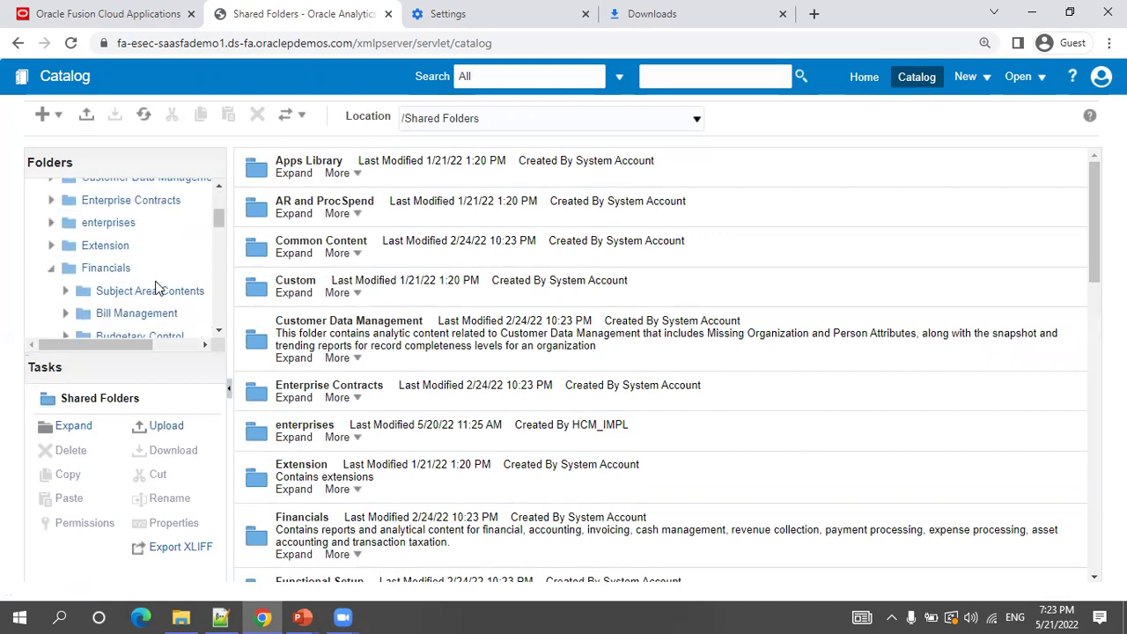
{"action": "left_click", "coordinate": [53, 270]}
{"action": "scroll", "coordinate": [138, 278], "scroll_direction": "down", "scroll_amount": 8}
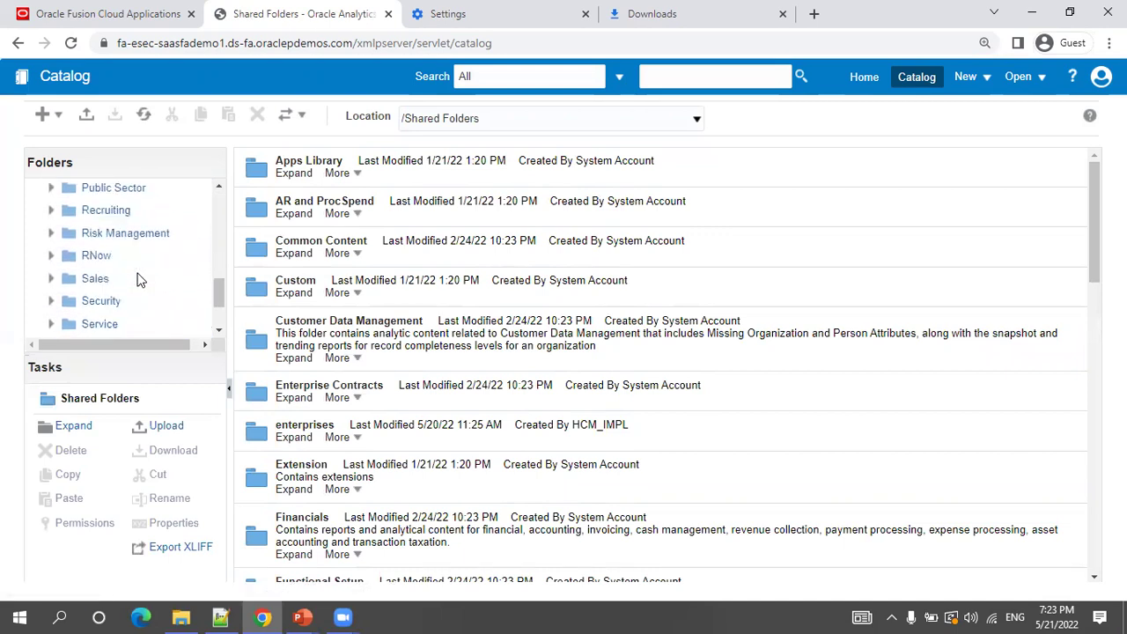
{"action": "left_click", "coordinate": [113, 305]}
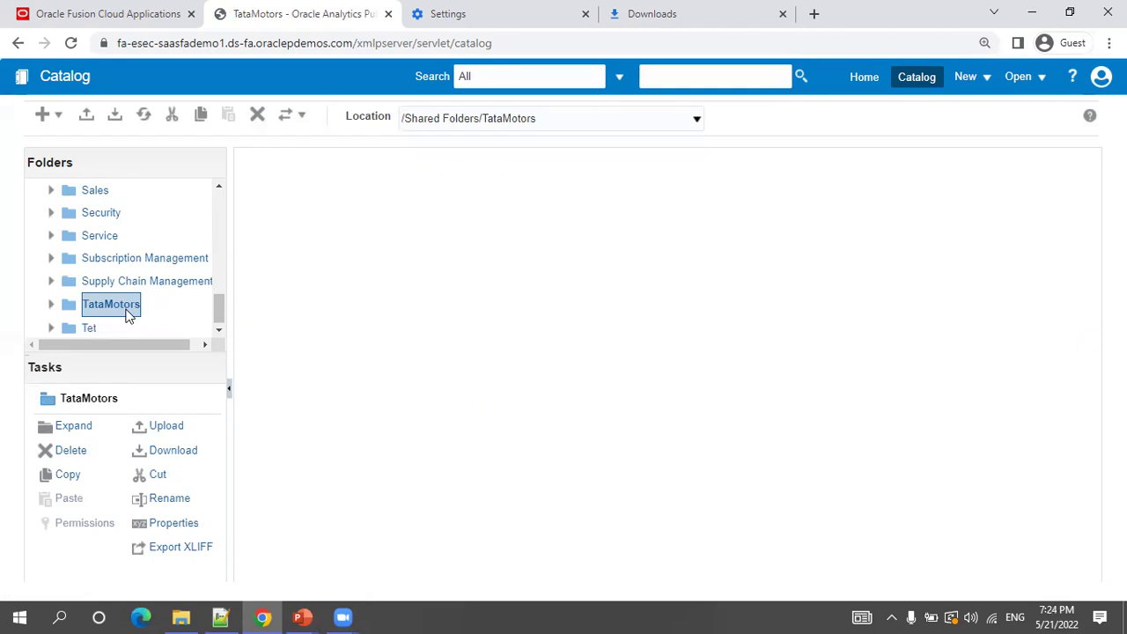
Create a subfolder named INT inside the TataMotors folder.
{"action": "left_click", "coordinate": [58, 116]}
{"action": "left_click", "coordinate": [72, 140]}
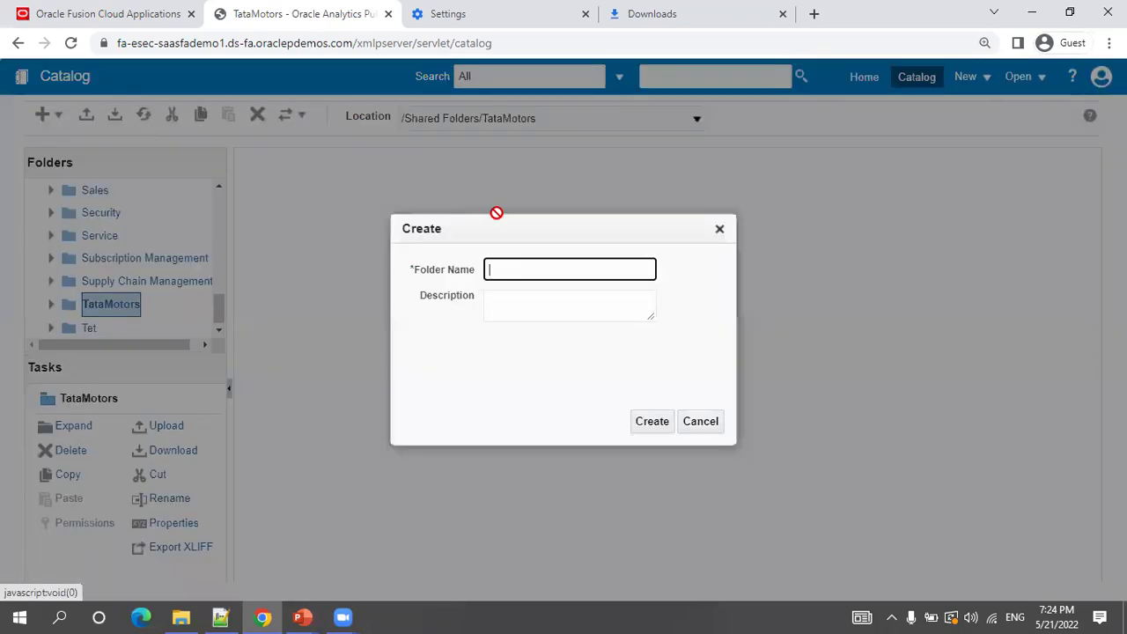
{"action": "type", "text": "INT"}
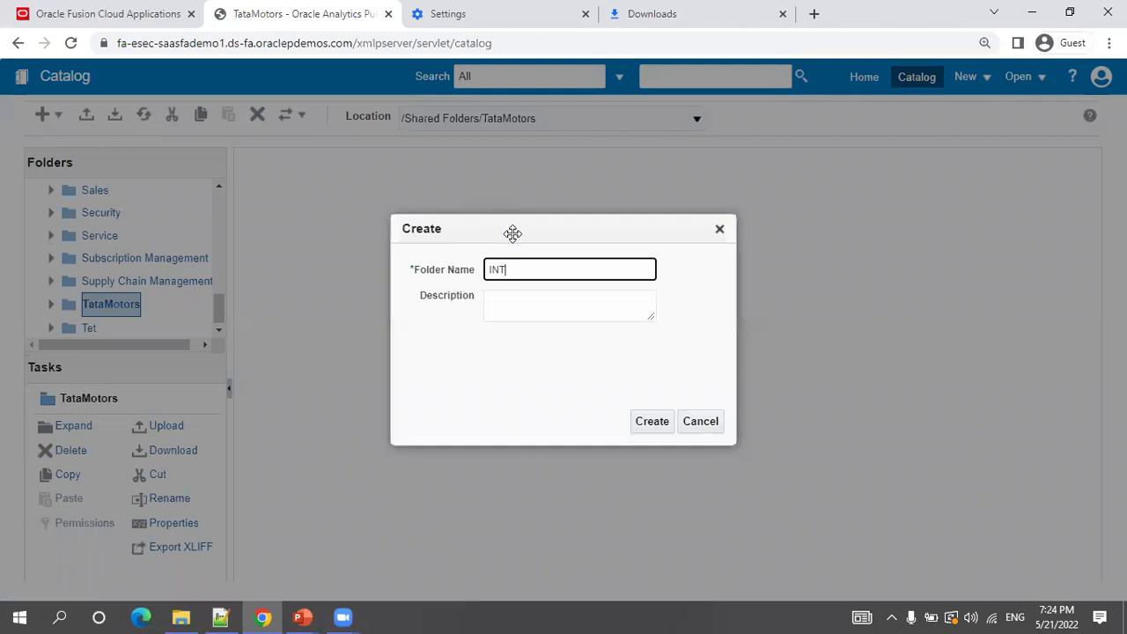
{"action": "left_click", "coordinate": [652, 422]}
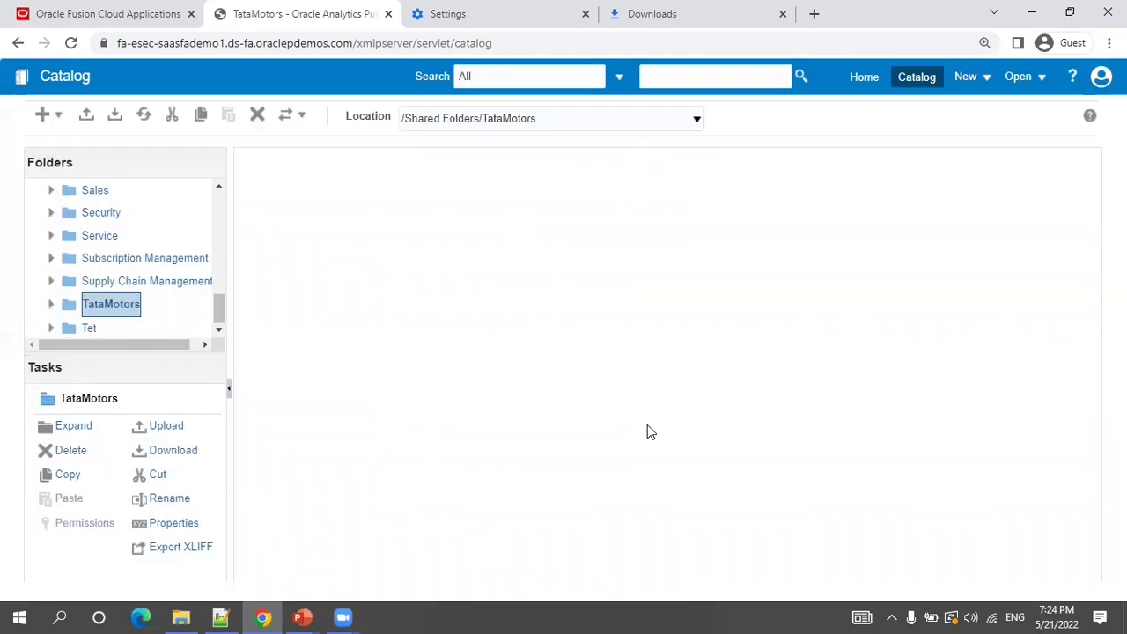
Create a subfolder named EPM inside the TataMotors folder.
{"action": "left_click", "coordinate": [66, 121]}
{"action": "left_click", "coordinate": [70, 137]}
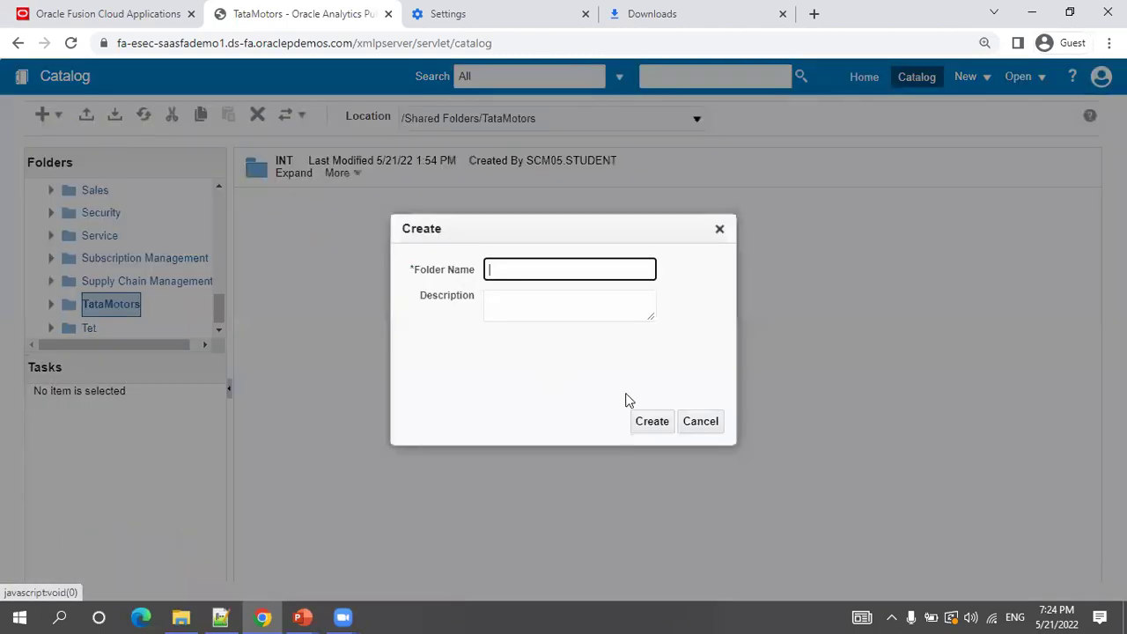
{"action": "type", "text": "EPM"}
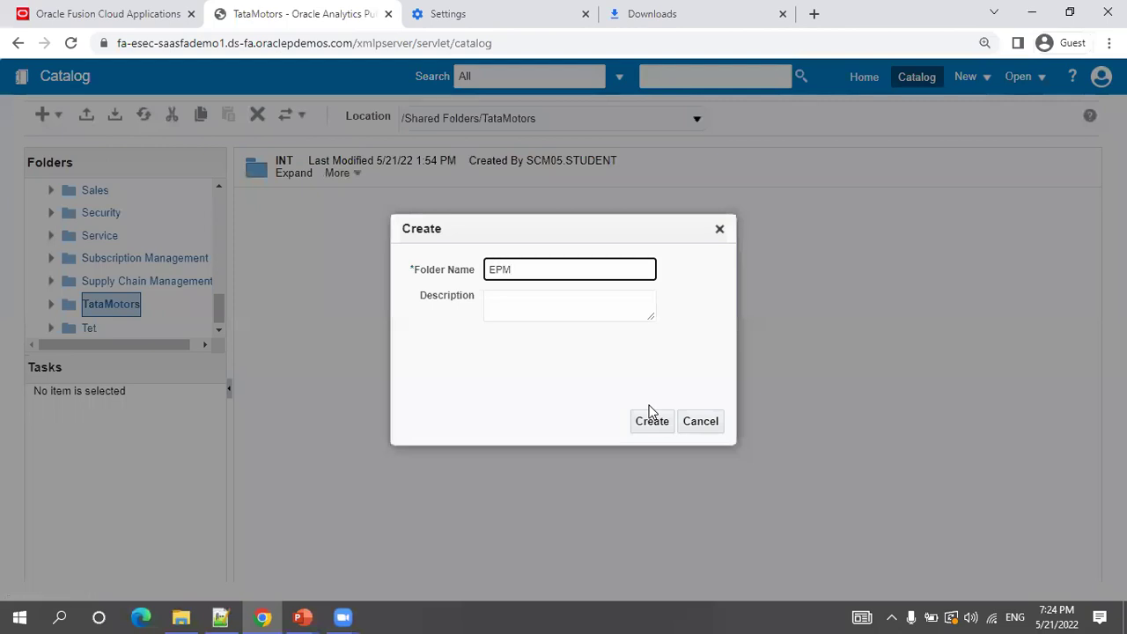
{"action": "left_click", "coordinate": [652, 421]}
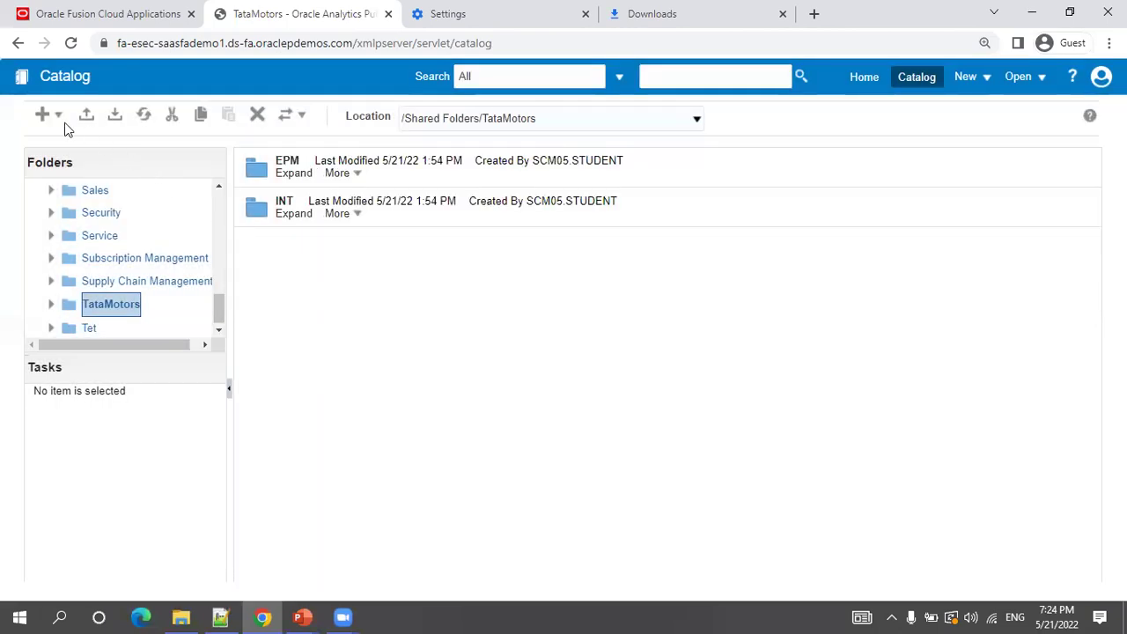
Create a subfolder named ERP inside the TataMotors folder.
{"action": "left_click", "coordinate": [57, 120]}
{"action": "left_click", "coordinate": [62, 141]}
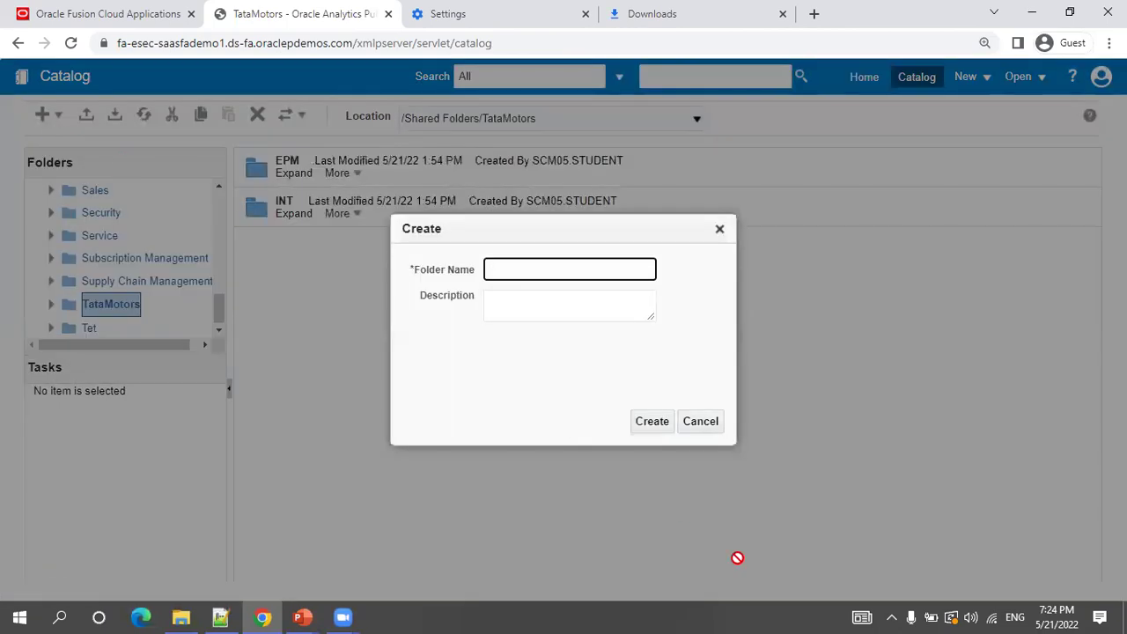
{"action": "type", "text": "ERP"}
{"action": "left_click", "coordinate": [649, 423]}
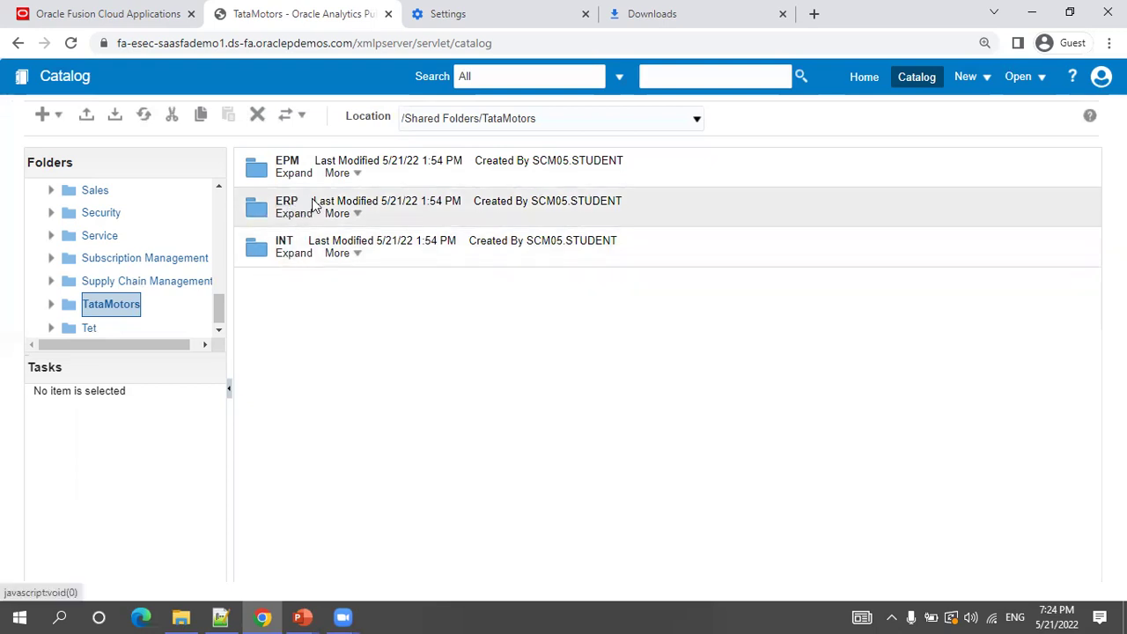
Create a subfolder named SCM inside the TataMotors ERP folder and open it.
{"action": "left_click", "coordinate": [287, 211]}
{"action": "left_click", "coordinate": [74, 425]}
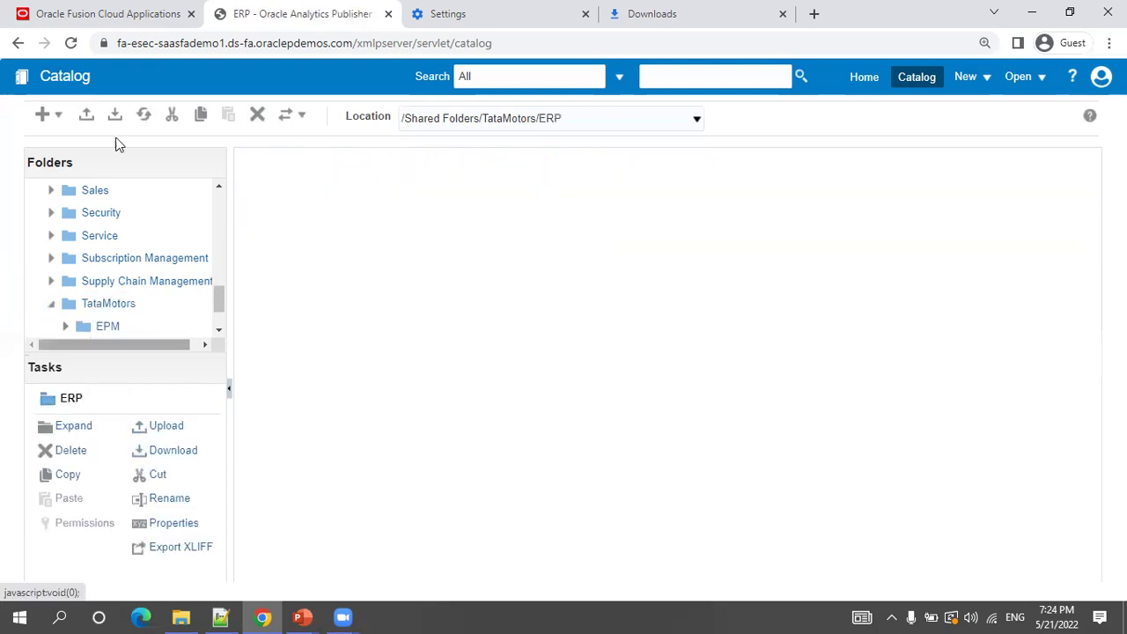
{"action": "left_click", "coordinate": [42, 114]}
{"action": "left_click", "coordinate": [61, 139]}
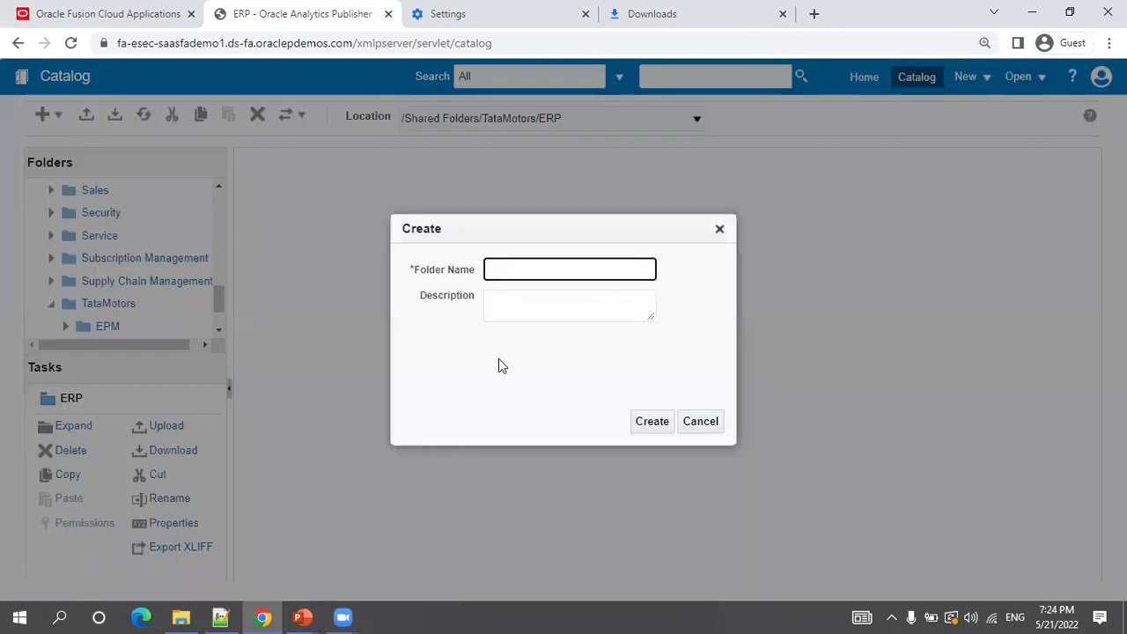
{"action": "type", "text": "SCM"}
{"action": "left_click", "coordinate": [647, 422]}
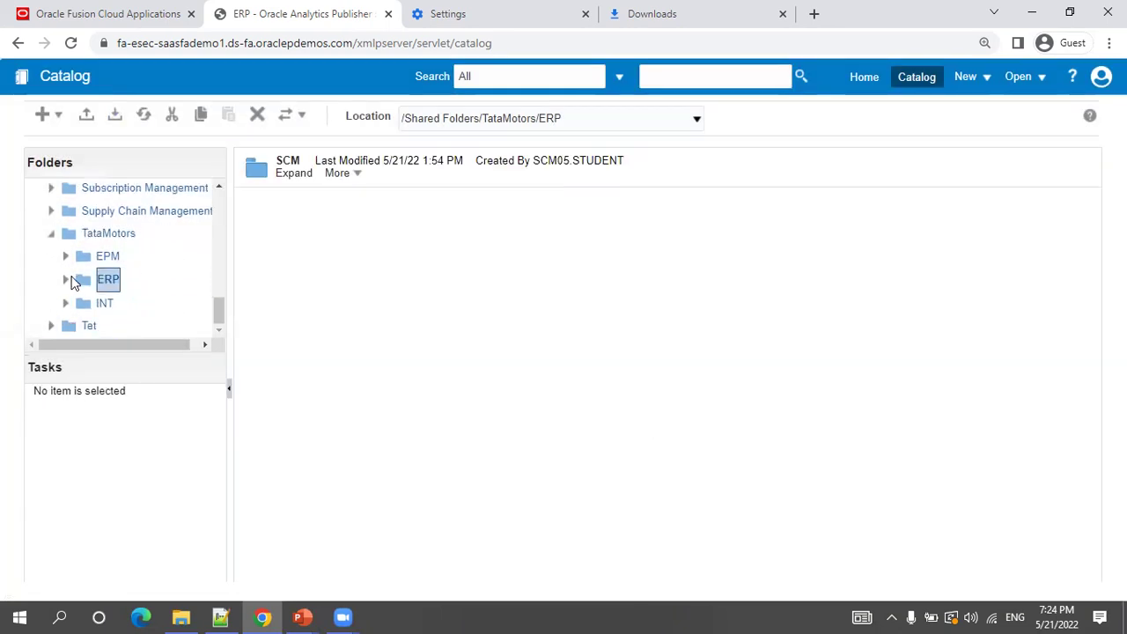
{"action": "left_click", "coordinate": [68, 279]}
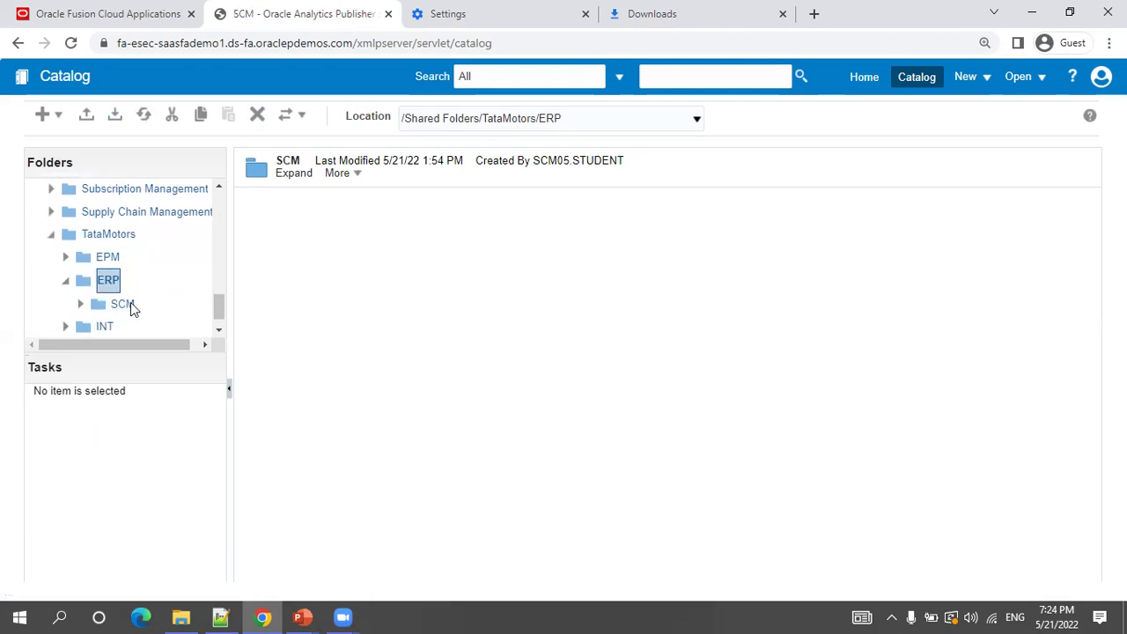
{"action": "left_click", "coordinate": [124, 304]}
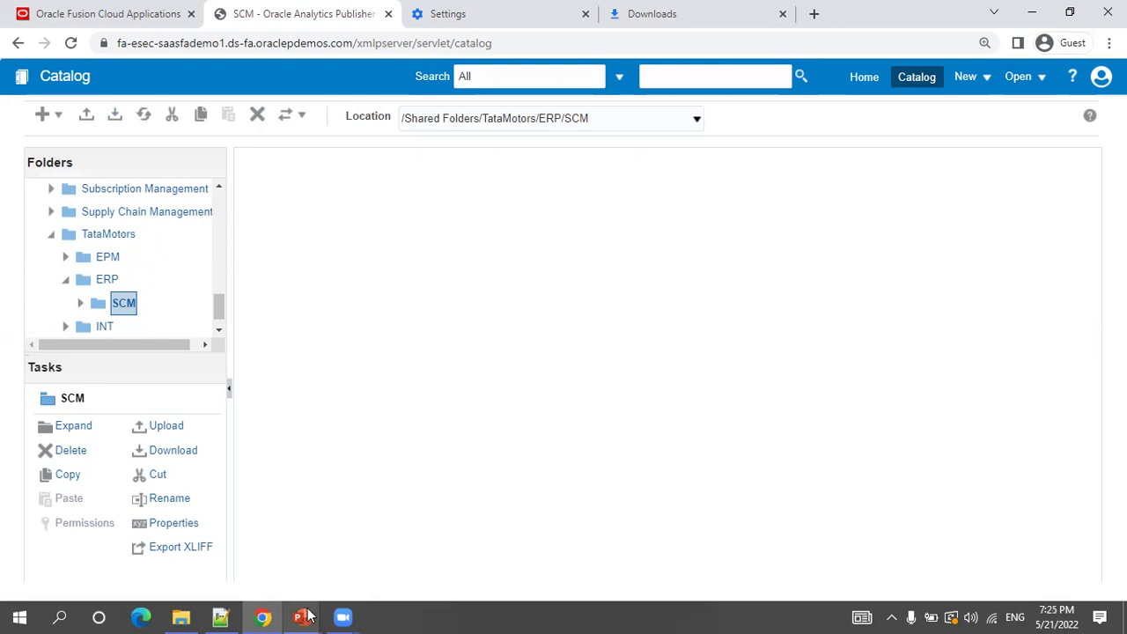
Switch to the PowerPoint slide show and advance to the DataModel DataSet naming convention slide.
{"action": "mouse_move", "coordinate": [302, 616]}
{"action": "left_click", "coordinate": [381, 564]}
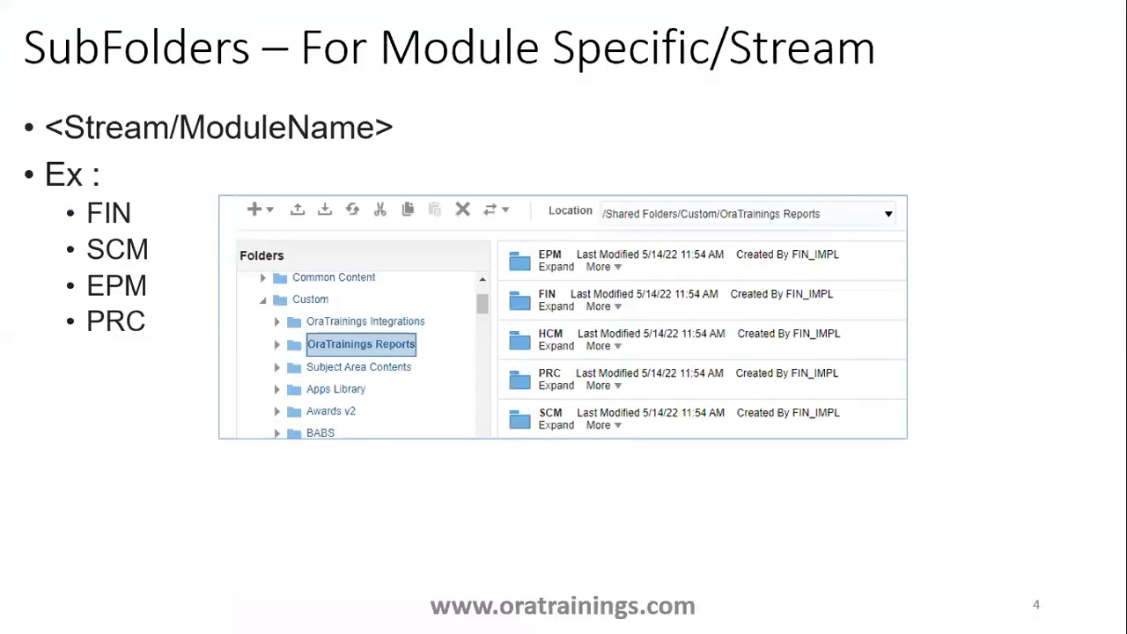
{"action": "key", "text": "Right"}
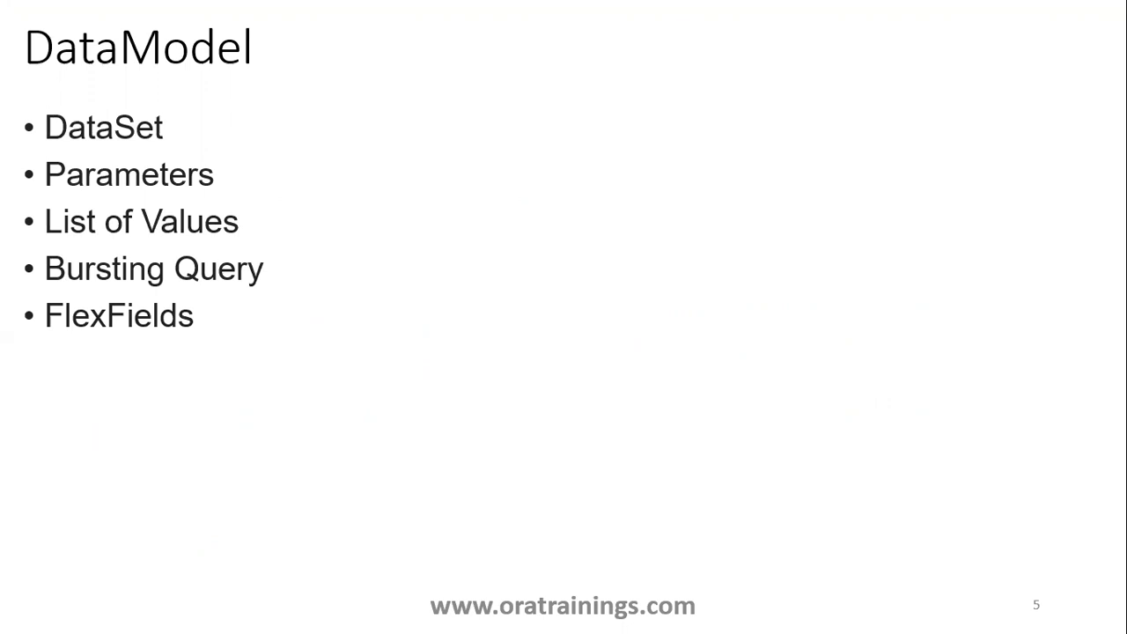
{"action": "key", "text": "Right"}
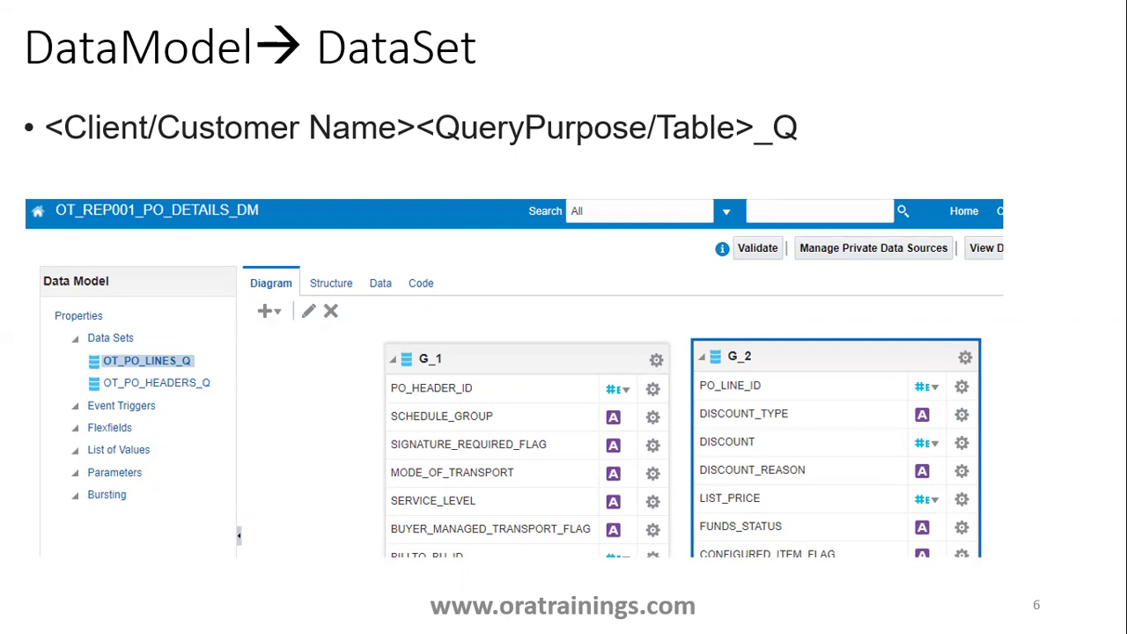
Switch back to the Chrome catalog and start a new data model in the SCM folder.
{"action": "key", "text": "alt+Tab"}
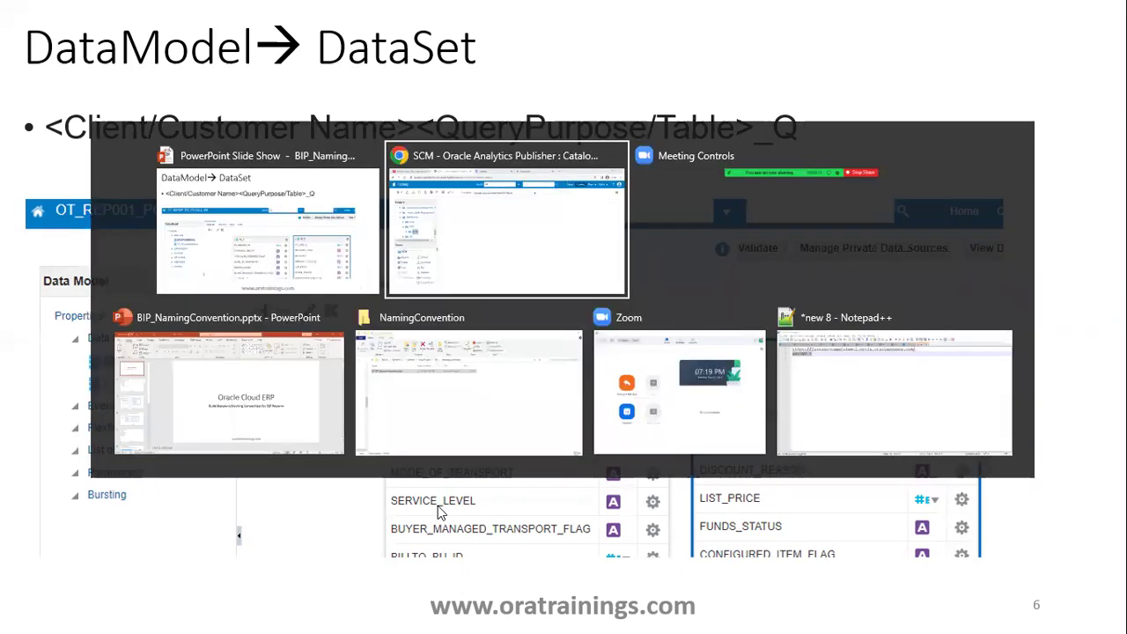
{"action": "left_click", "coordinate": [42, 115]}
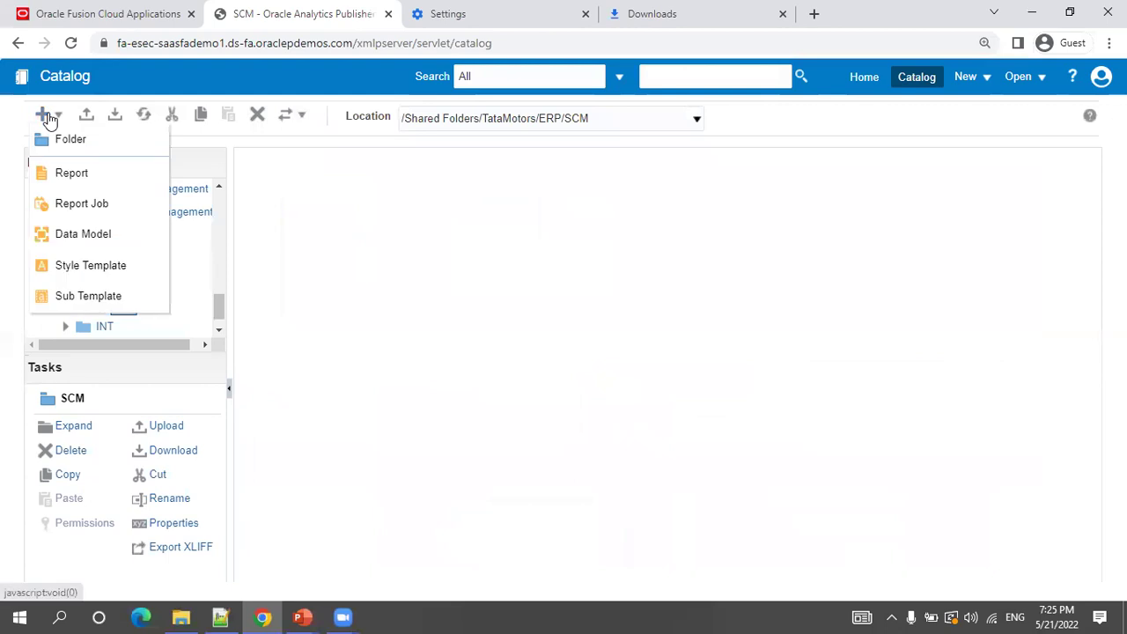
{"action": "left_click", "coordinate": [78, 235]}
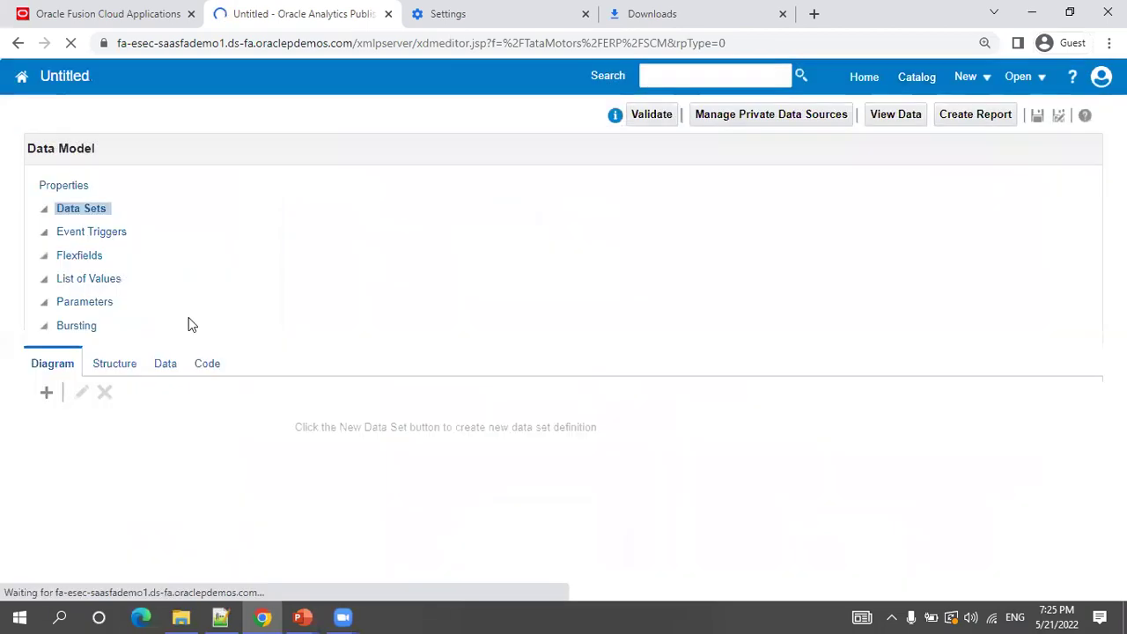
Start a new SQL Query data set named OT_PARTY_INFO that uses the ApplicationDB_FSCM data source.
{"action": "left_click", "coordinate": [260, 181]}
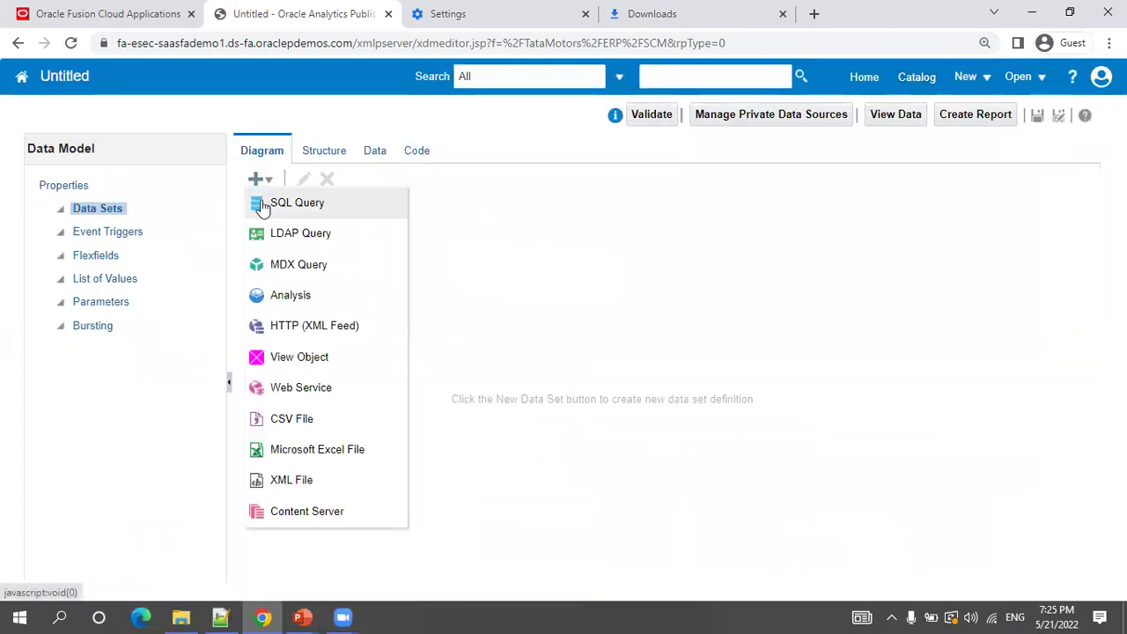
{"action": "left_click", "coordinate": [261, 203]}
{"action": "left_click", "coordinate": [488, 187]}
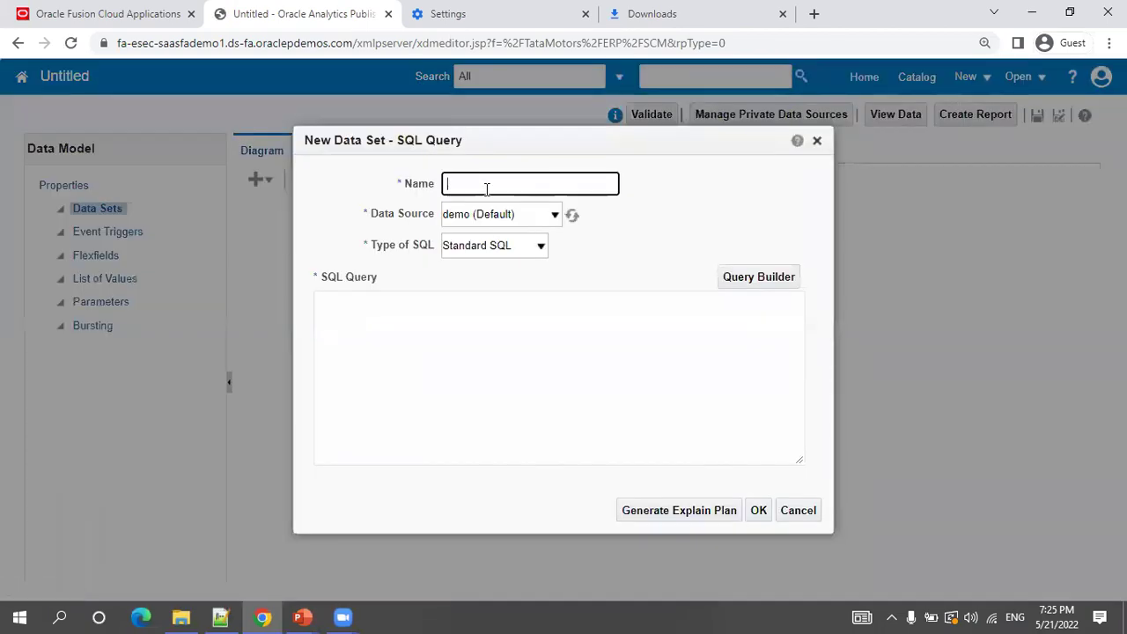
{"action": "type", "text": "OT_"}
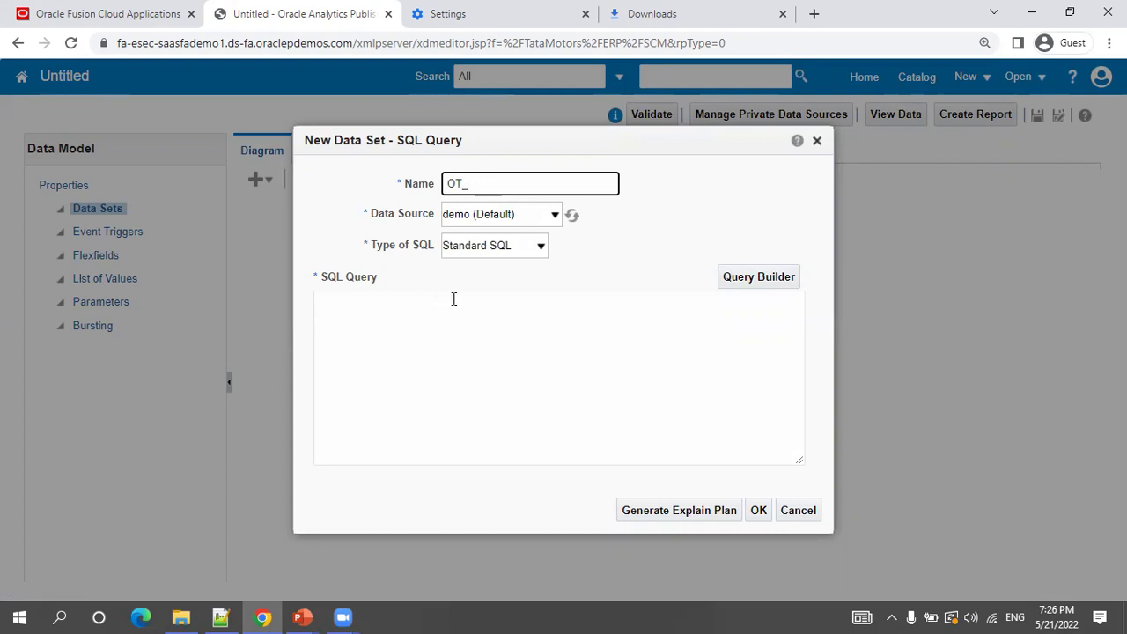
{"action": "type", "text": "PARTY_INFO"}
{"action": "key", "text": "Tab"}
{"action": "key", "text": "Down"}
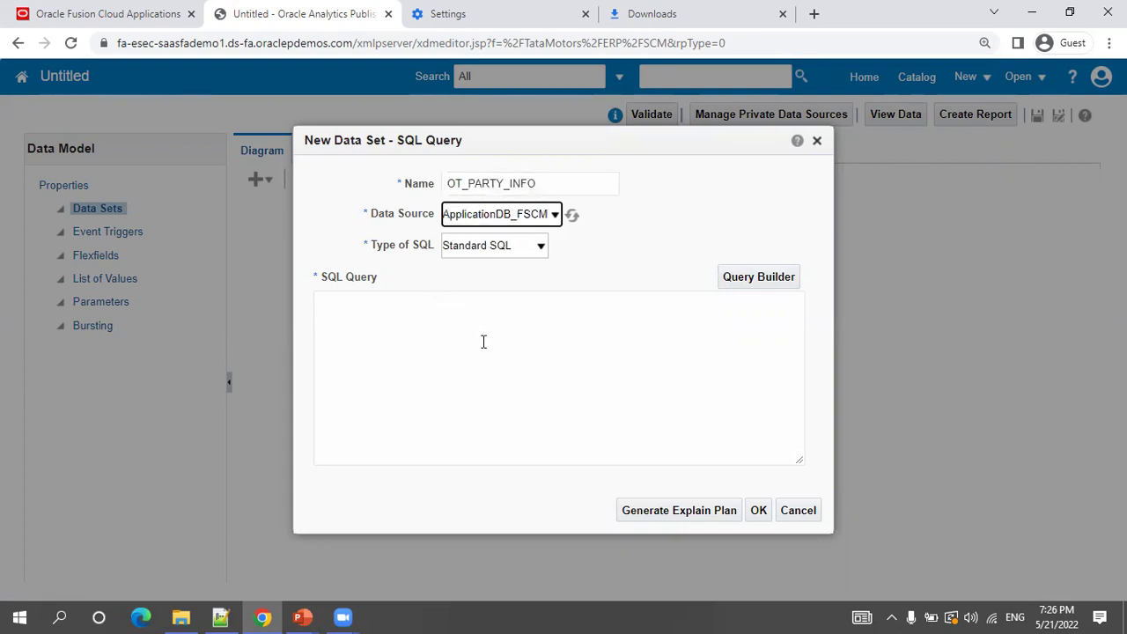
Extend the data set name with the query suffix so it reads OT_PARTY_INFO_Q.
{"action": "left_click", "coordinate": [582, 183]}
{"action": "type", "text": "_IQ"}
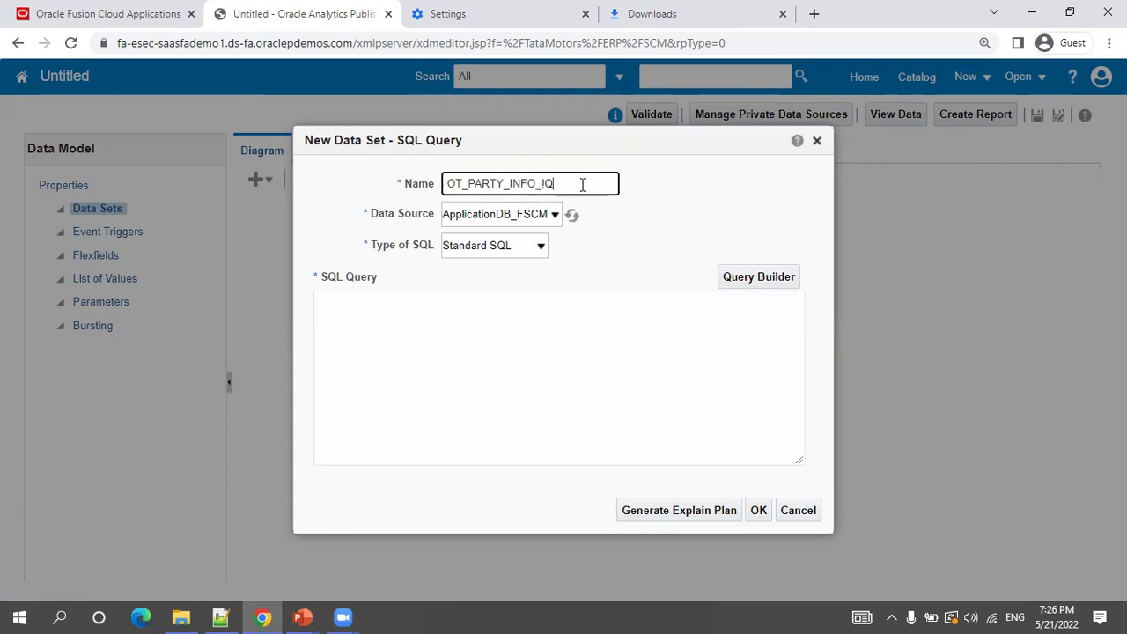
{"action": "key", "text": "BackSpace"}
{"action": "key", "text": "BackSpace"}
{"action": "type", "text": "q"}
{"action": "key", "text": "BackSpace"}
{"action": "type", "text": "Q"}
Enter the SQL query "select * from hz_parties" and create the data set.
{"action": "left_click", "coordinate": [458, 415]}
{"action": "type", "text": "ct * from hz_par"}
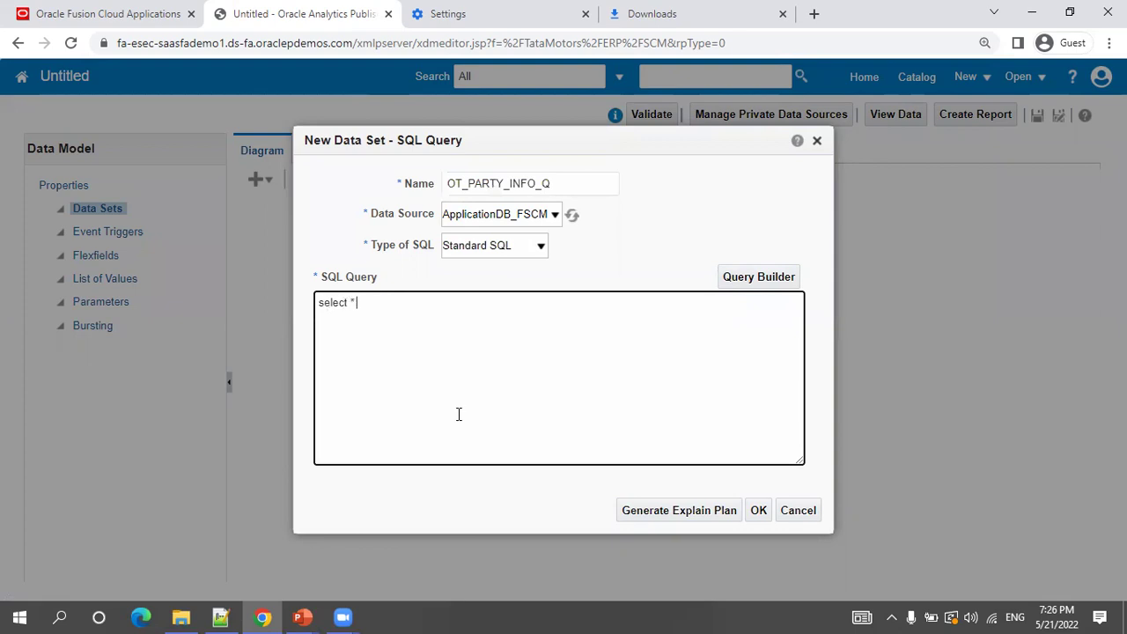
{"action": "type", "text": "ties"}
{"action": "left_click", "coordinate": [752, 510]}
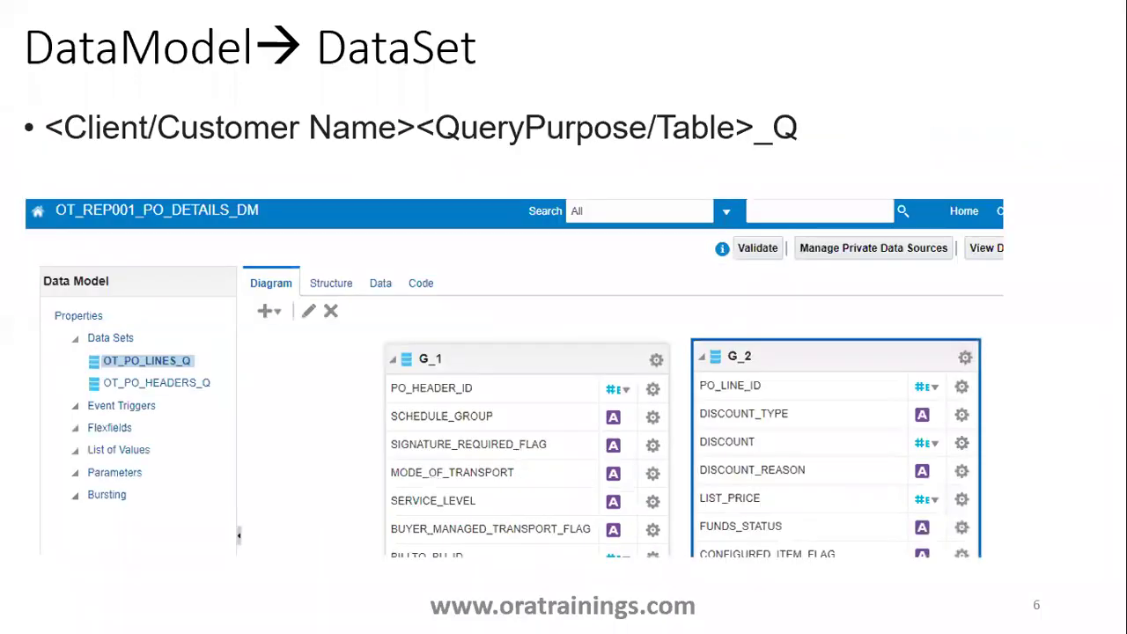
Advance the PowerPoint slide show to the DataModel Parameters naming convention slide and return to the data model in Chrome.
{"action": "key", "text": "Right"}
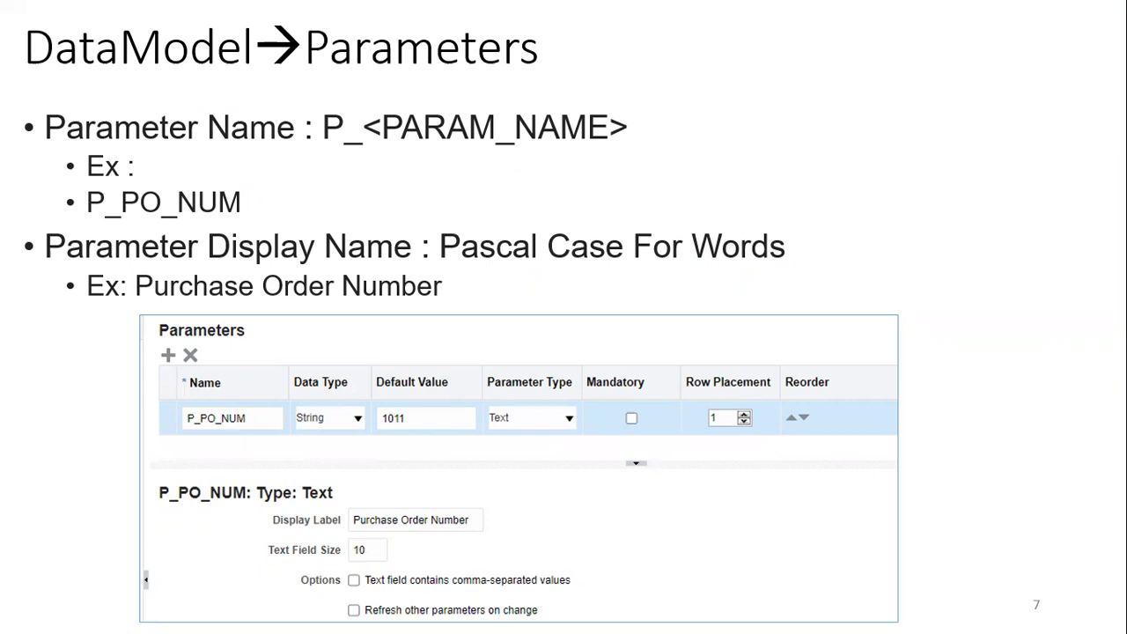
{"action": "key", "text": "alt+Tab"}
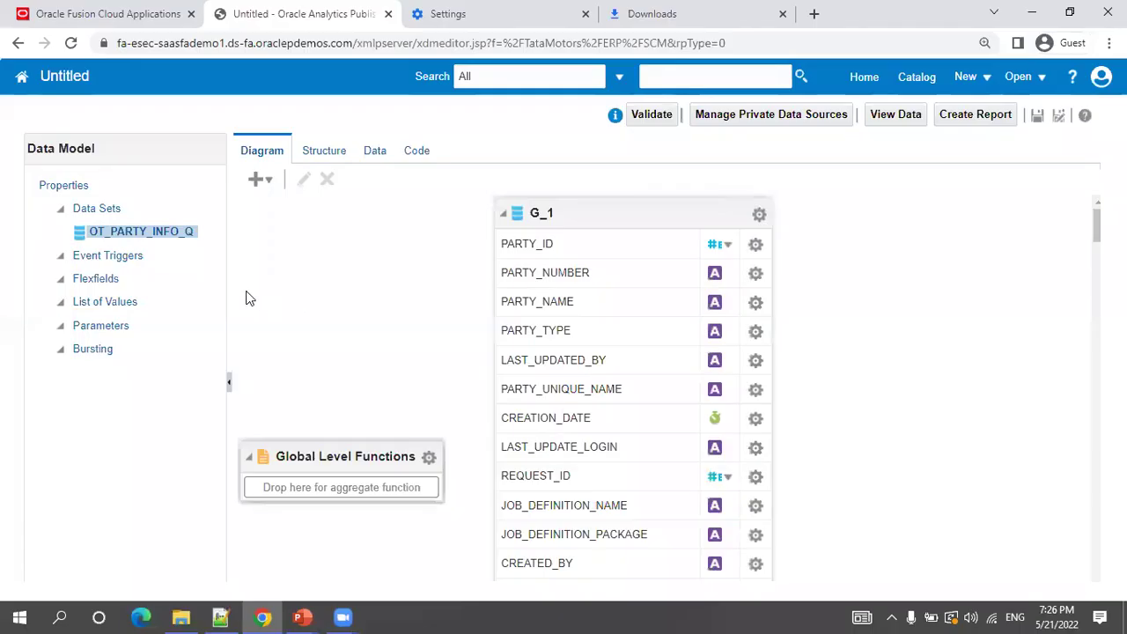
Add a parameter named P_PARTY_NAME to the data model with the display label "Party Name".
{"action": "left_click", "coordinate": [106, 327]}
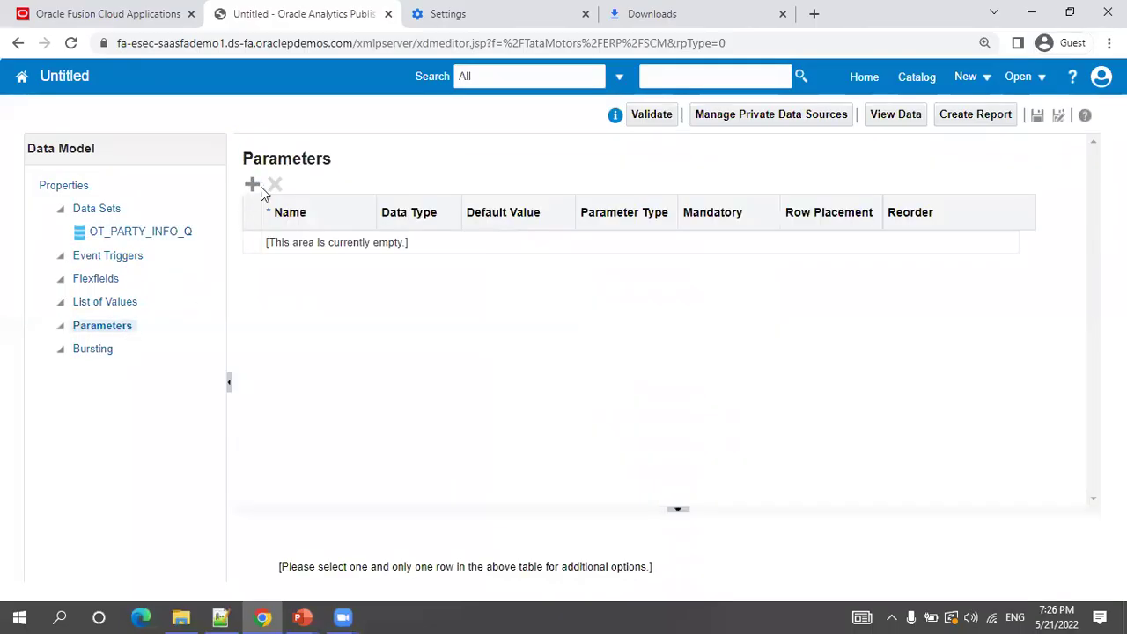
{"action": "left_click", "coordinate": [252, 184]}
{"action": "double_click", "coordinate": [311, 248]}
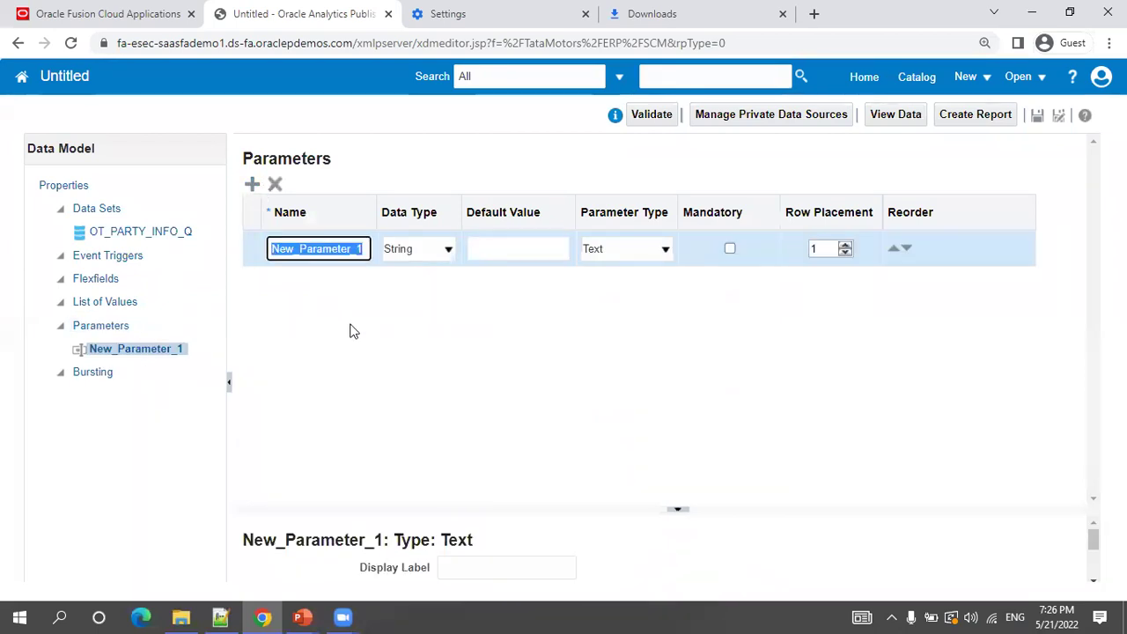
{"action": "type", "text": "P_PARTY_NAME"}
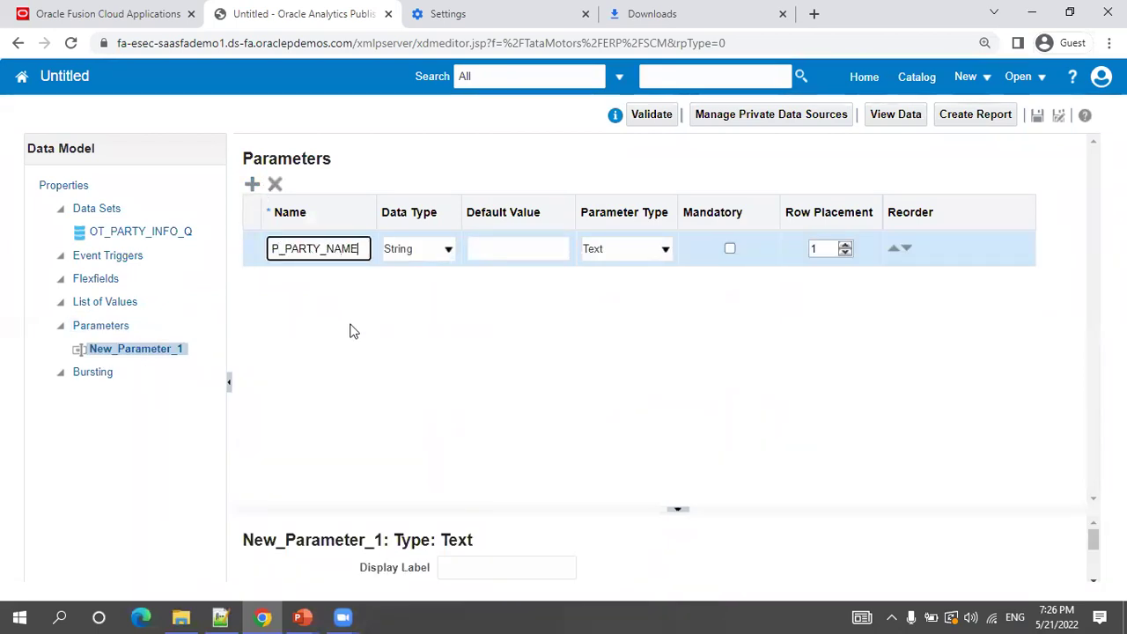
{"action": "key", "text": "Tab"}
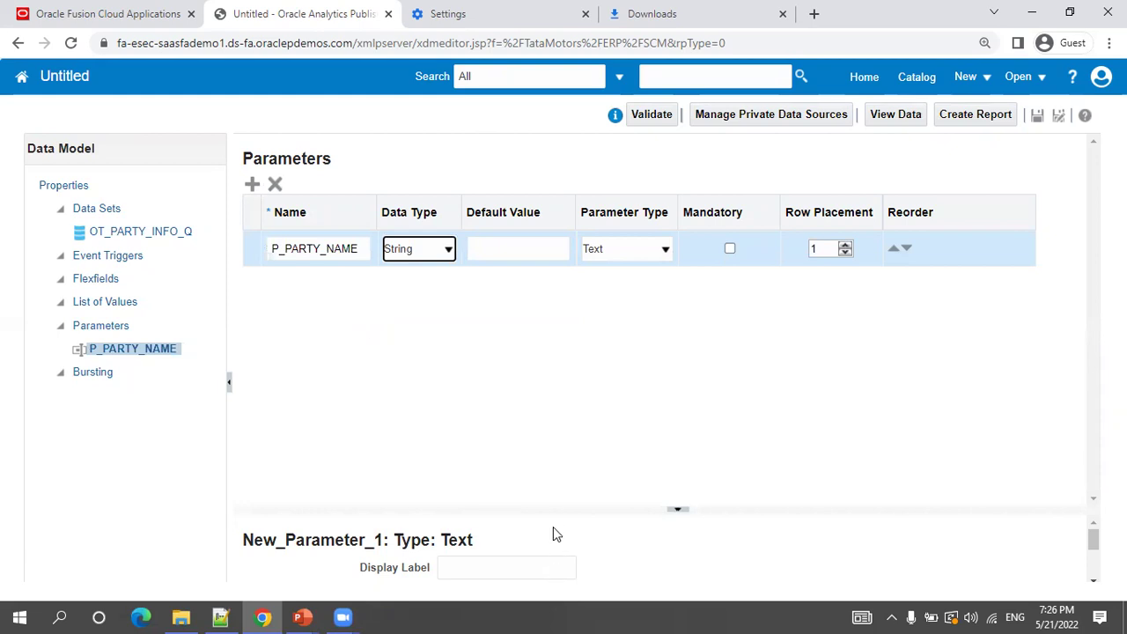
{"action": "left_click_drag", "start_coordinate": [555, 522], "coordinate": [550, 331]}
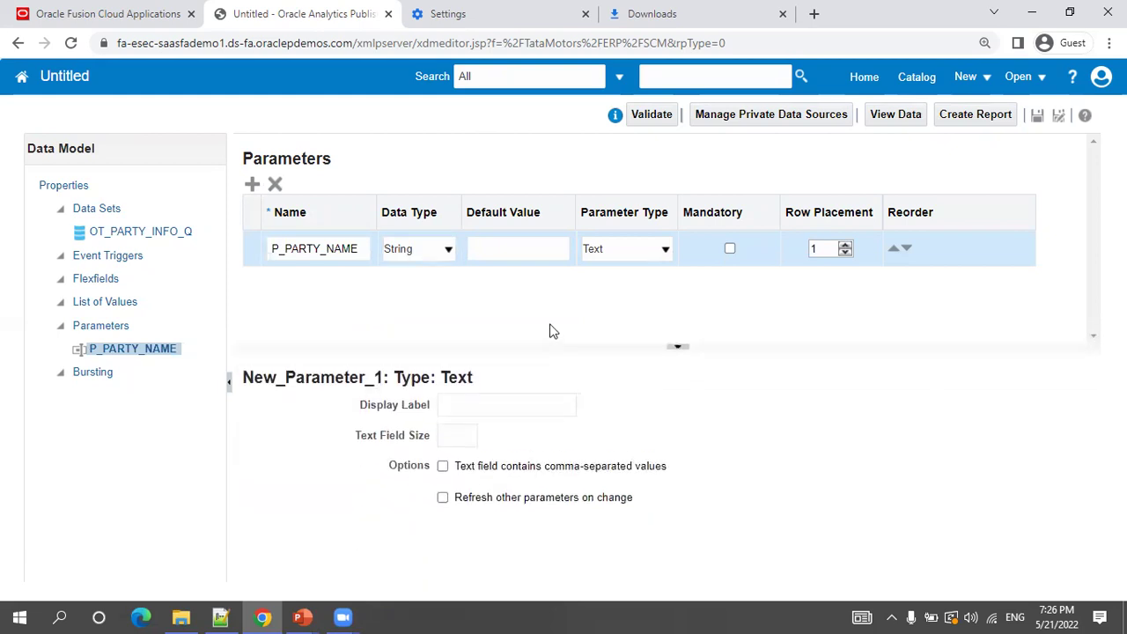
{"action": "left_click", "coordinate": [535, 396]}
{"action": "type", "text": "Party Name"}
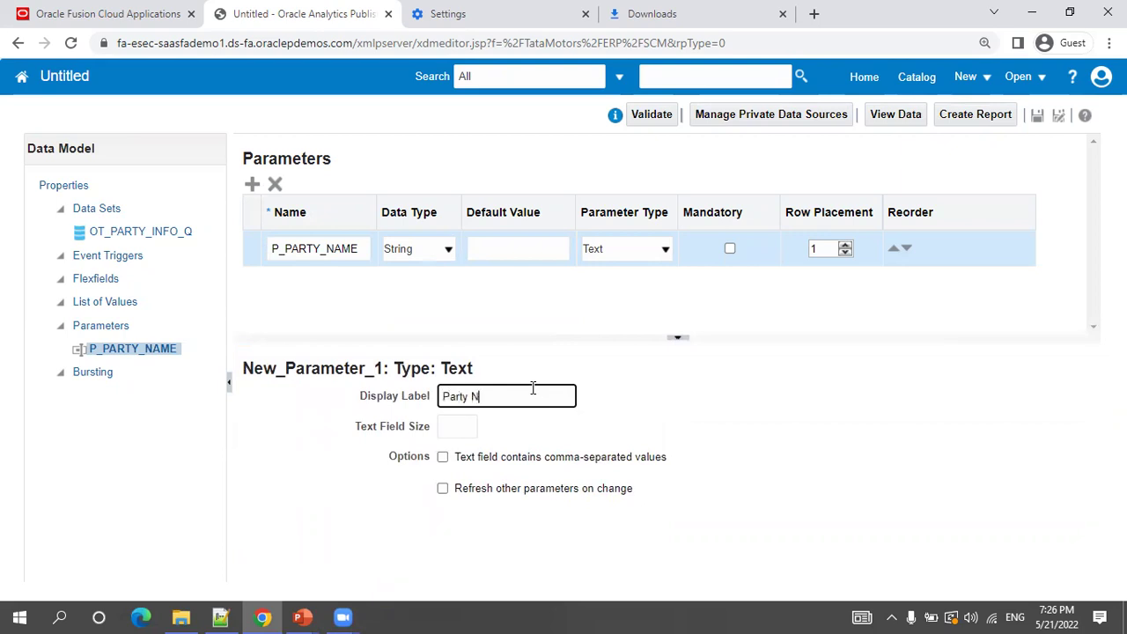
Review the List of Values naming convention in the PowerPoint slide show and return to the data model's parameters in Chrome.
{"action": "double_click", "coordinate": [335, 252]}
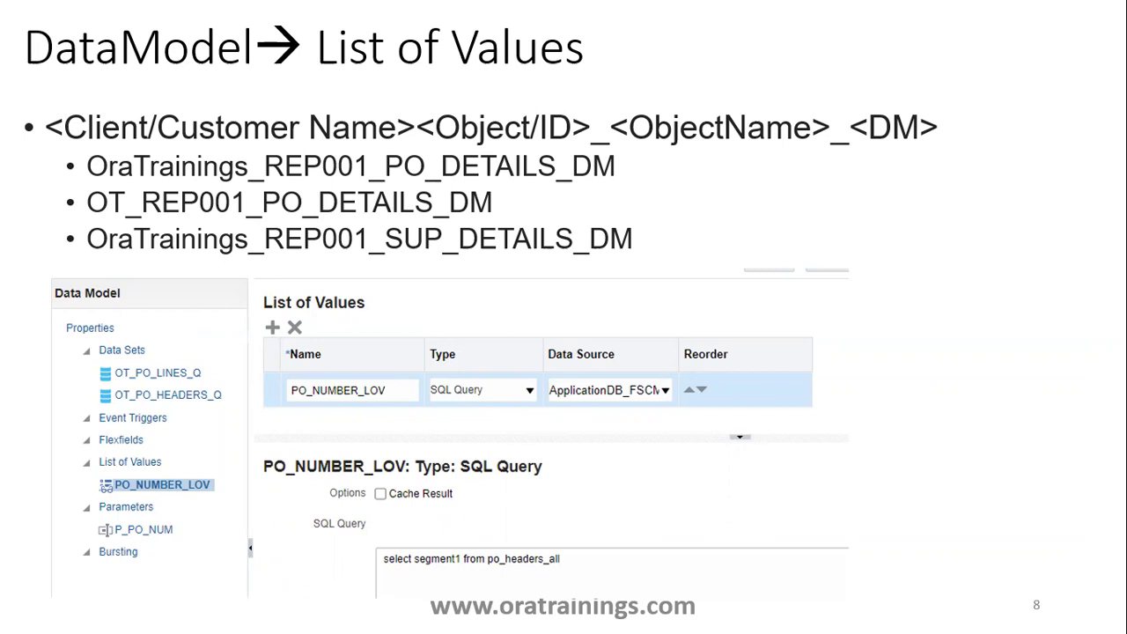
{"action": "key", "text": "Right"}
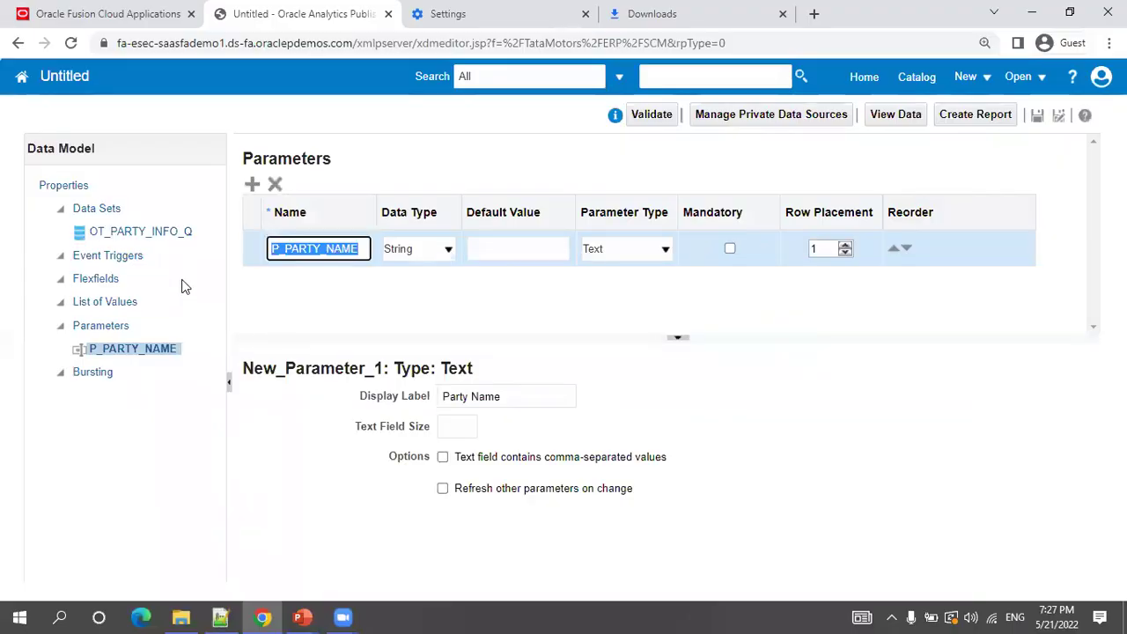
{"action": "left_click", "coordinate": [178, 476]}
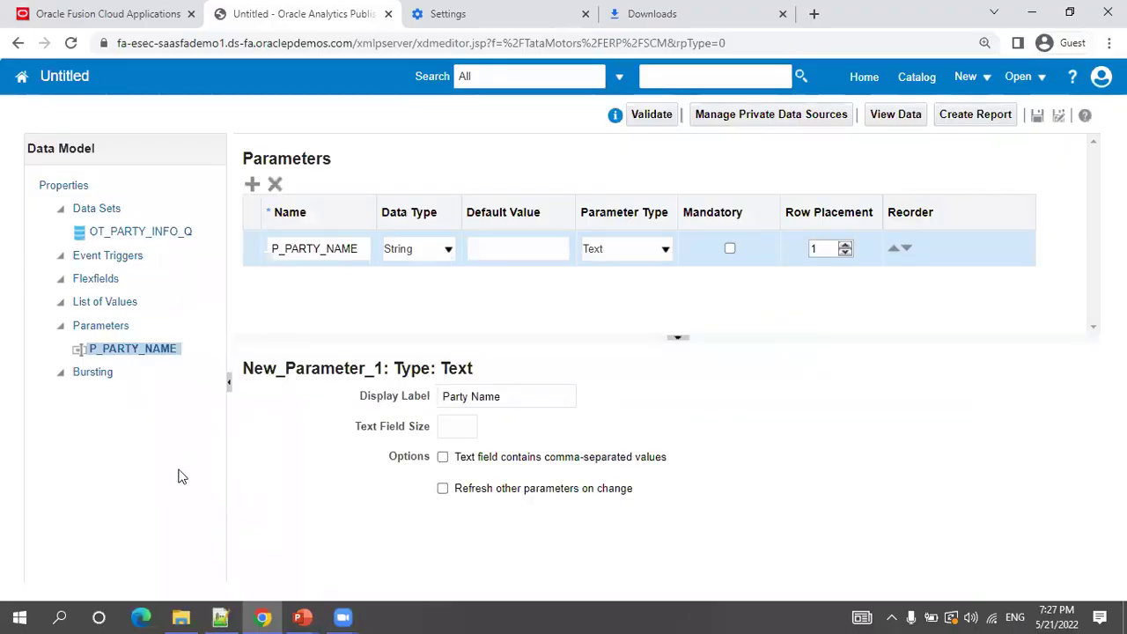
Save the data model in the TataMotors ERP SCM folder as TM_PARTY_DETAILS_DM with the description "Party Details Extract For SCM".
{"action": "left_click", "coordinate": [1038, 115]}
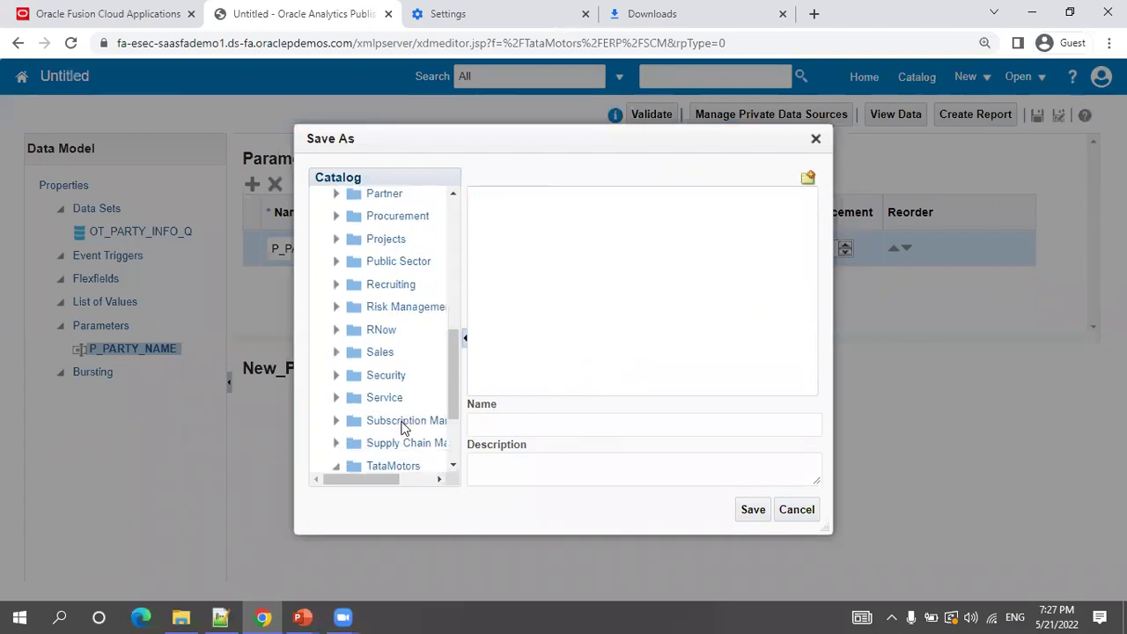
{"action": "left_click", "coordinate": [483, 425]}
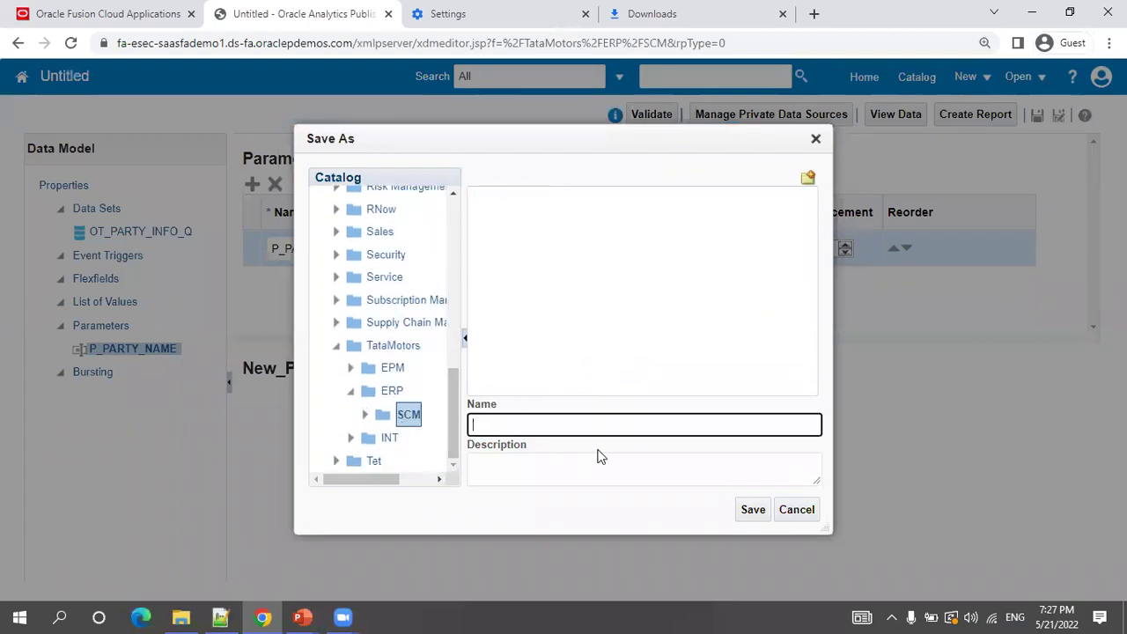
{"action": "type", "text": "TM_PARTY_DETAILS_DM"}
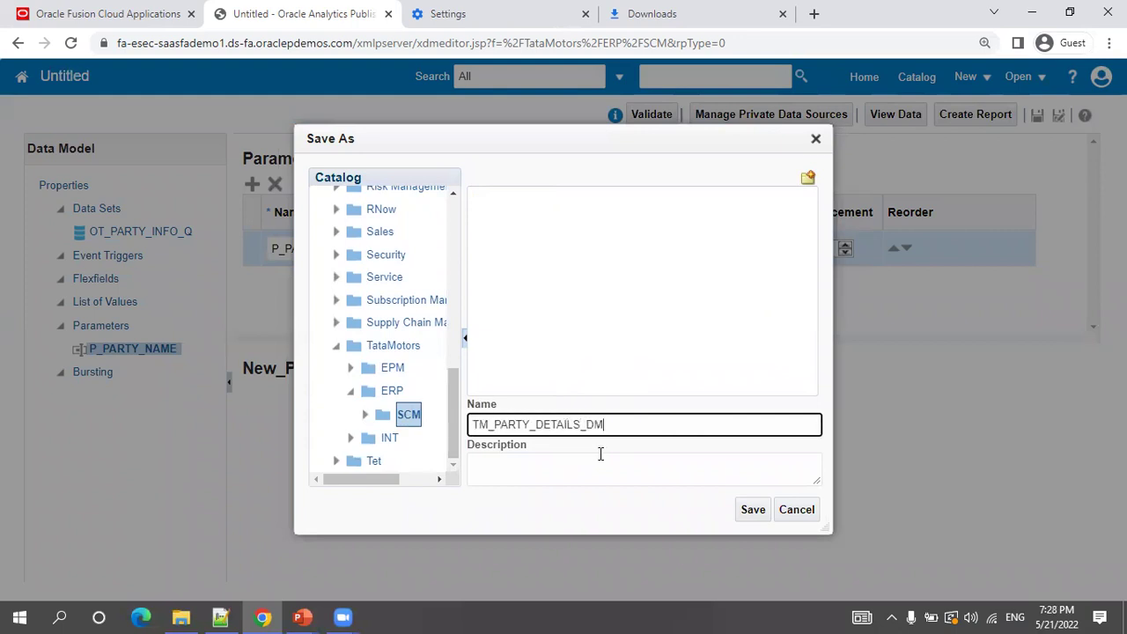
{"action": "left_click", "coordinate": [649, 473]}
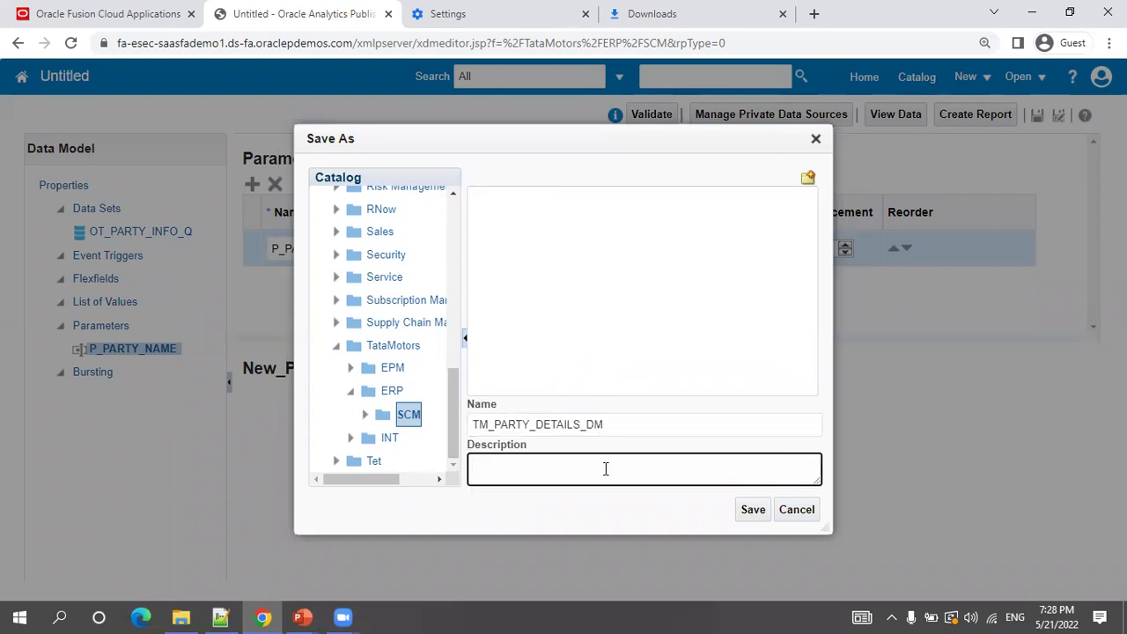
{"action": "type", "text": "Party Details Extract For scm"}
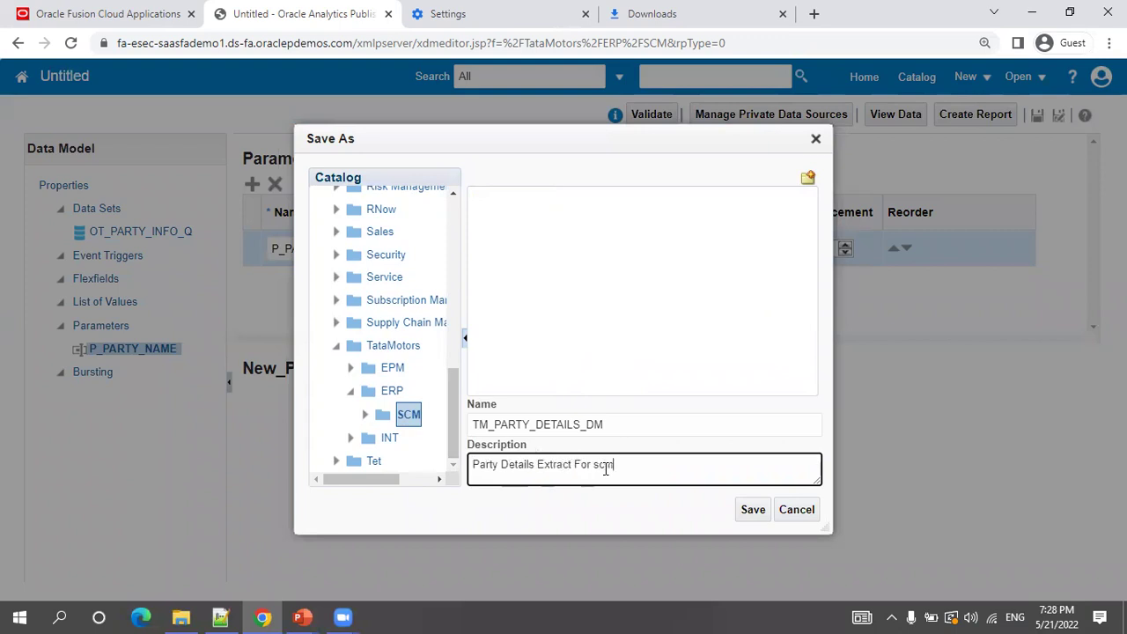
{"action": "key", "text": "BackSpace"}
{"action": "key", "text": "BackSpace"}
{"action": "key", "text": "BackSpace"}
{"action": "type", "text": "SCM"}
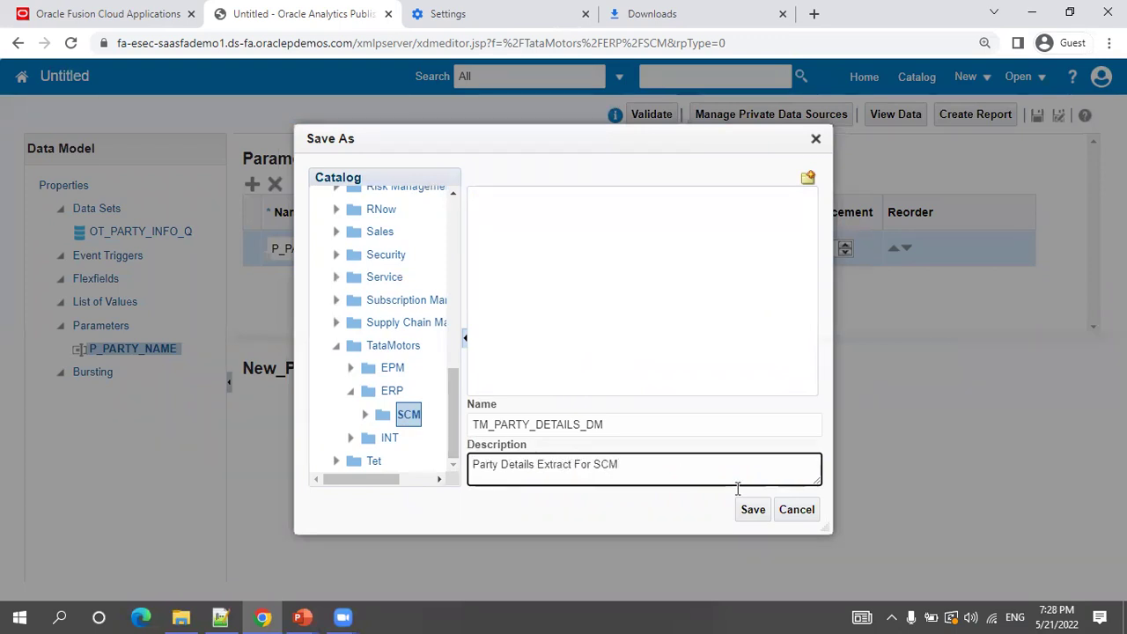
{"action": "left_click", "coordinate": [759, 517]}
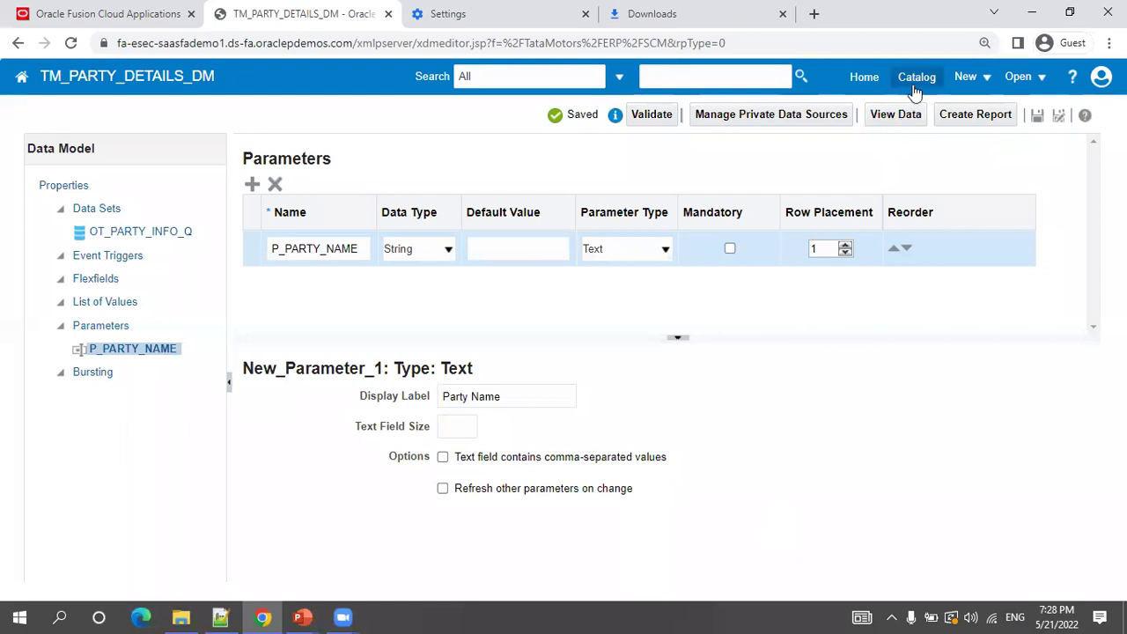
Save TM_PARTY_DETAILS_DM again and leave the data model editor for the catalog.
{"action": "left_click", "coordinate": [1034, 116]}
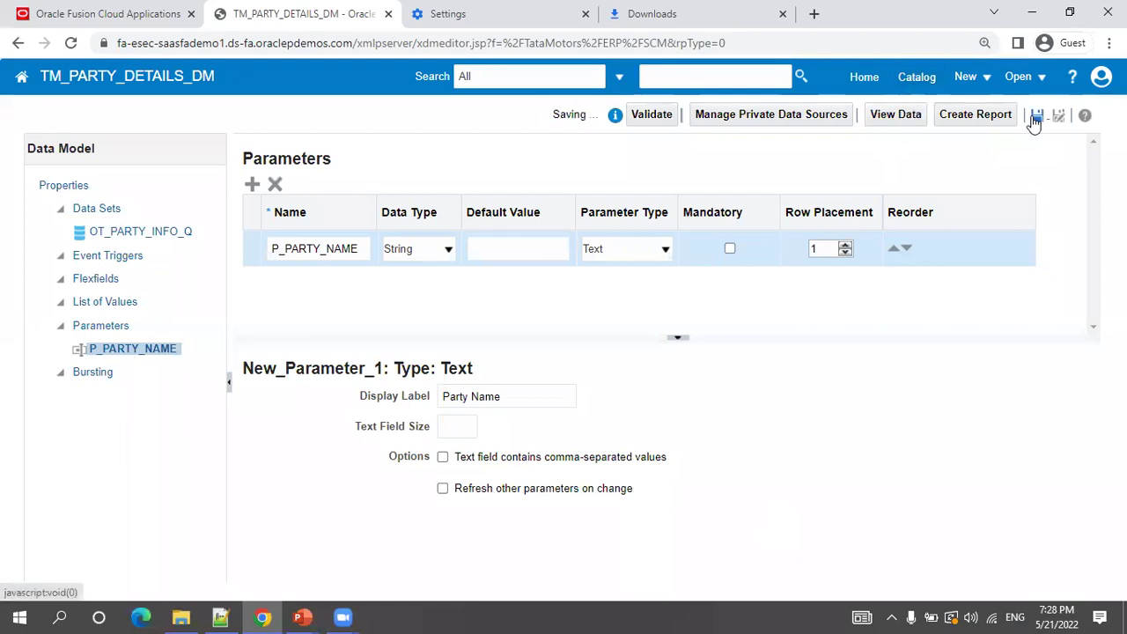
{"action": "left_click", "coordinate": [903, 84]}
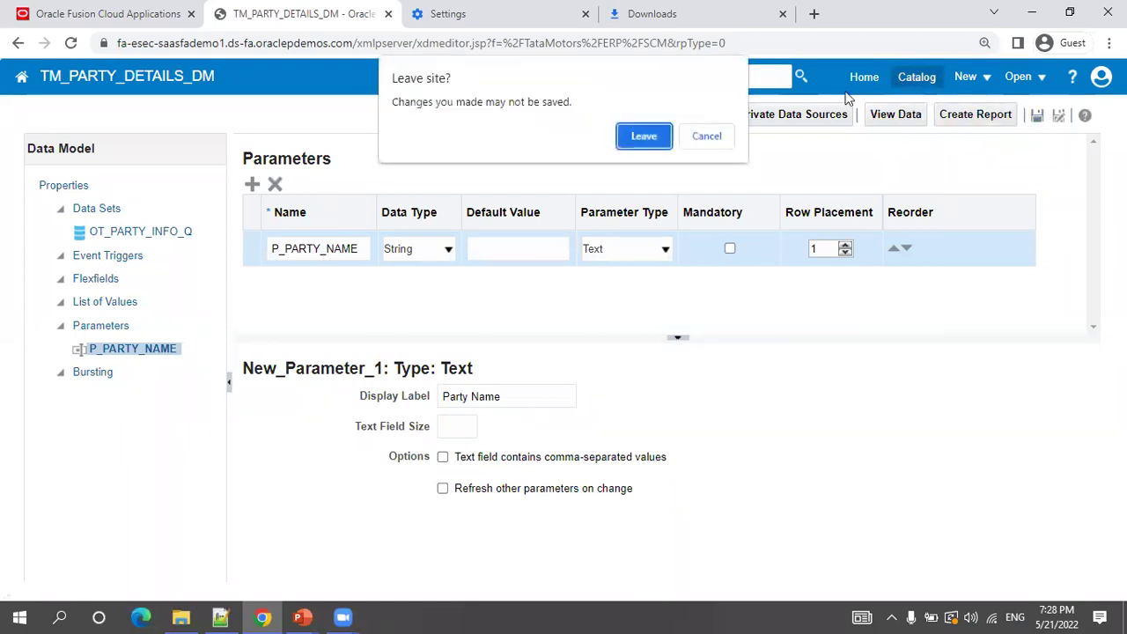
{"action": "left_click", "coordinate": [636, 134]}
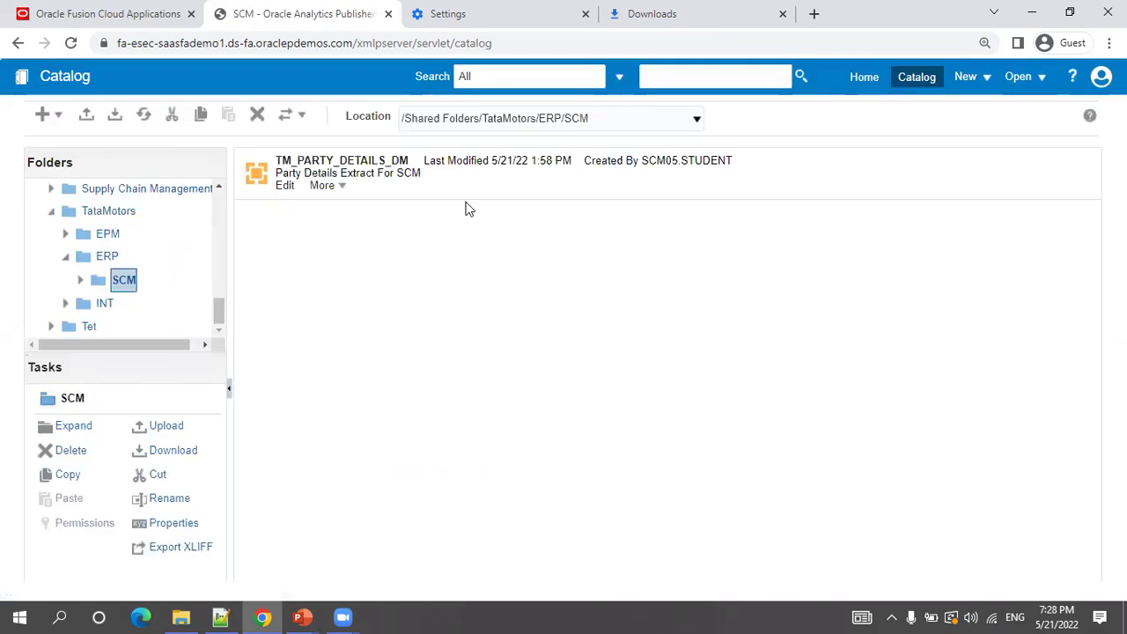
Examine the description of TM_PARTY_DETAILS_DM in the catalog and reopen the SCM folder under ERP.
{"action": "left_click_drag", "start_coordinate": [429, 171], "coordinate": [276, 173]}
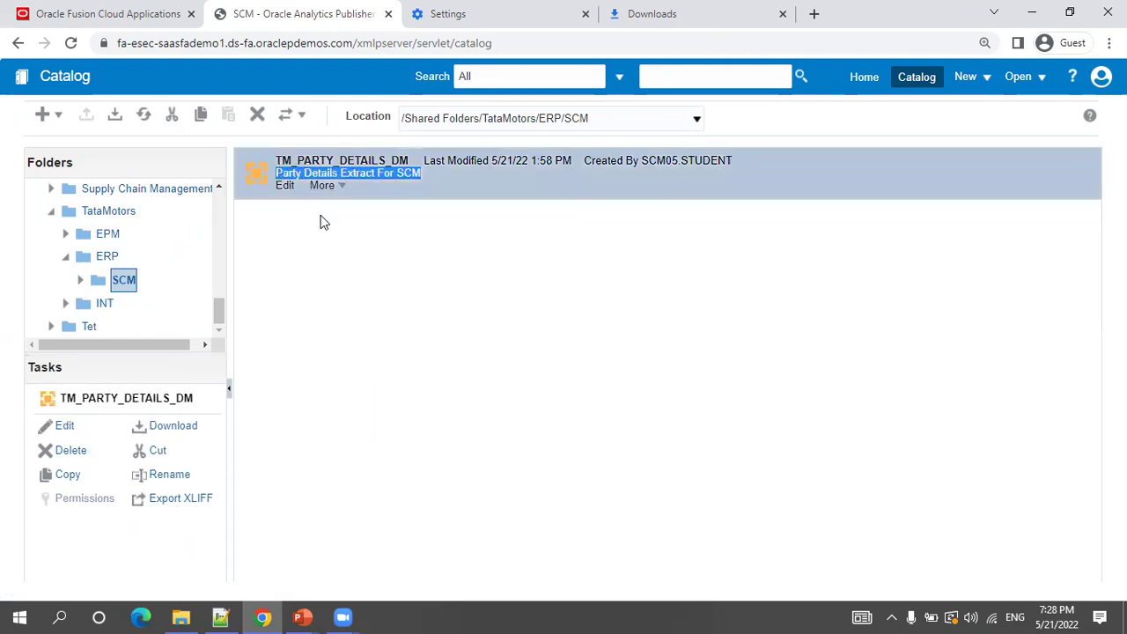
{"action": "left_click", "coordinate": [344, 328]}
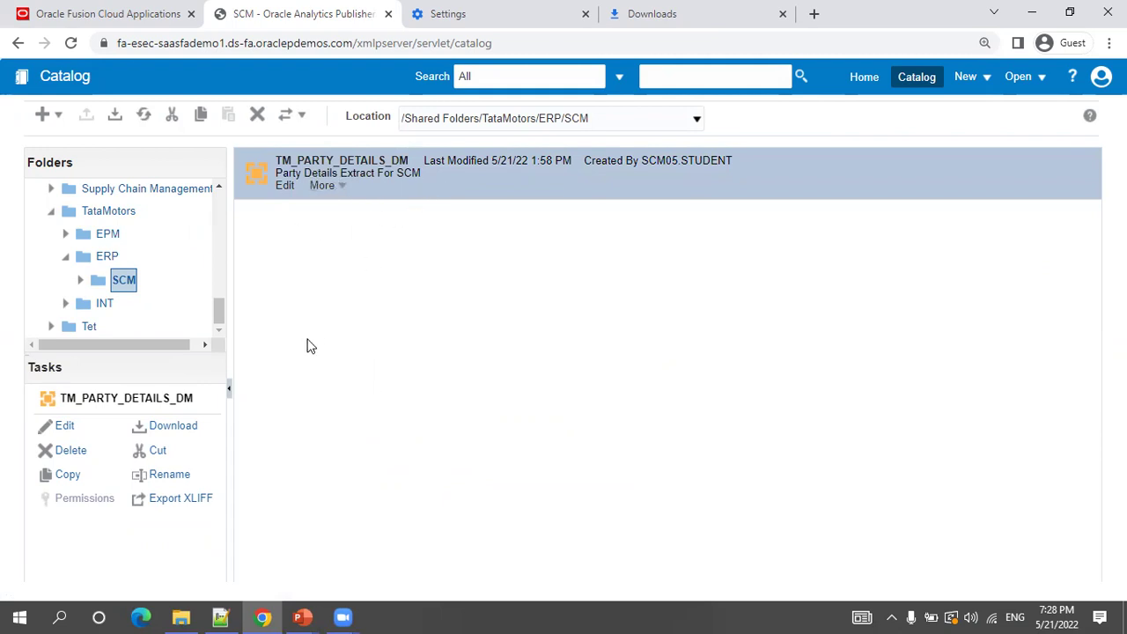
{"action": "left_click", "coordinate": [109, 260]}
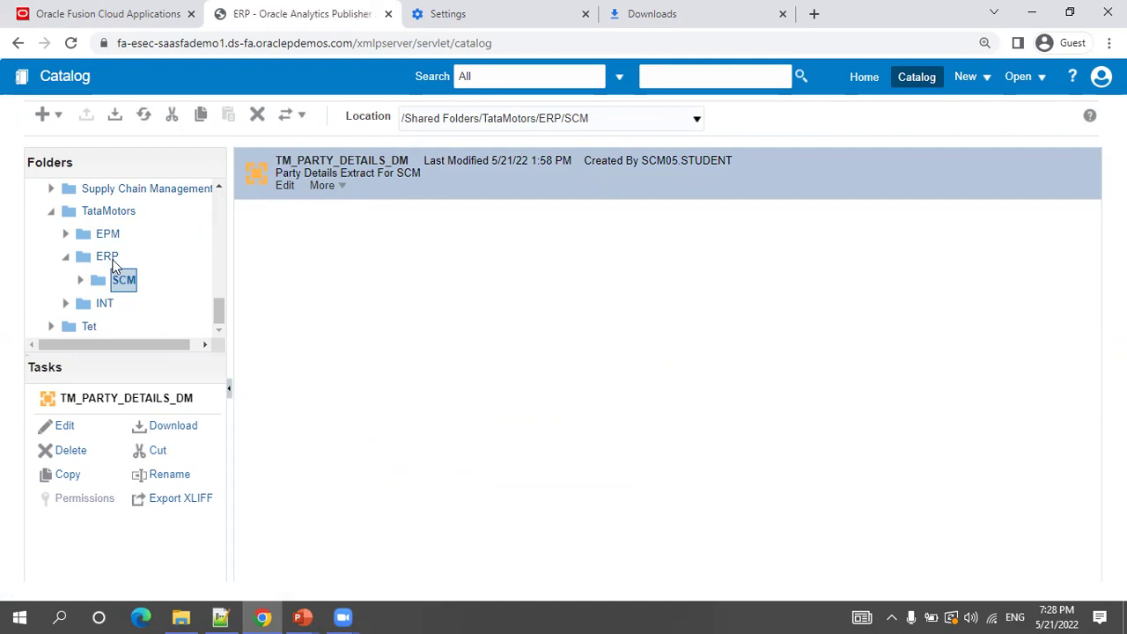
{"action": "left_click", "coordinate": [121, 276]}
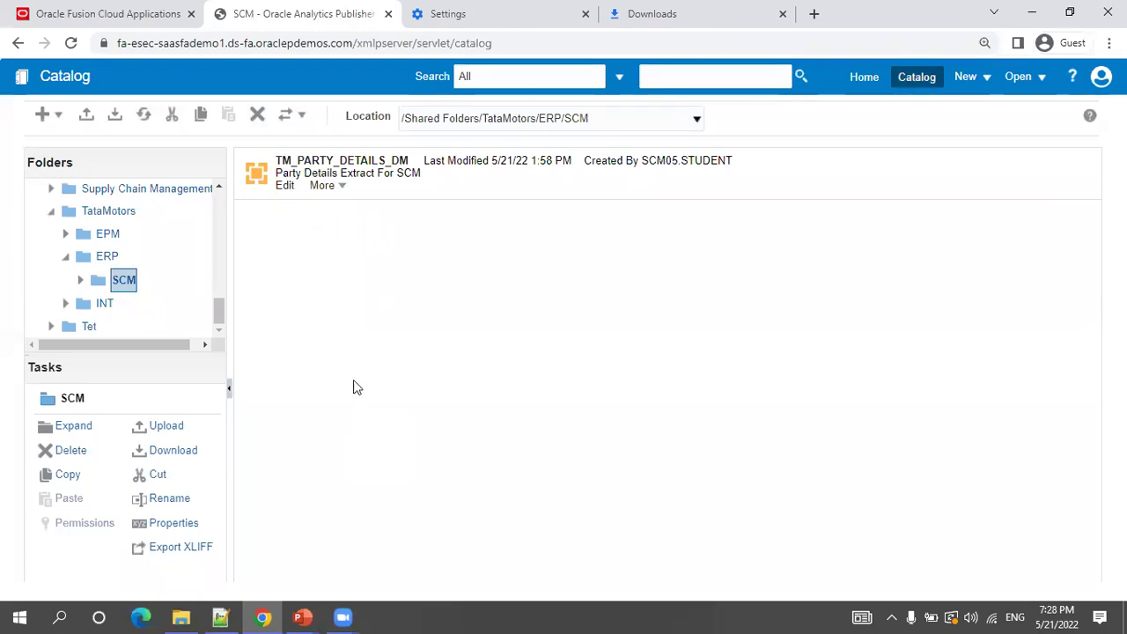
Create a subfolder named Data Model inside the TataMotors ERP SCM folder.
{"action": "left_click", "coordinate": [55, 115]}
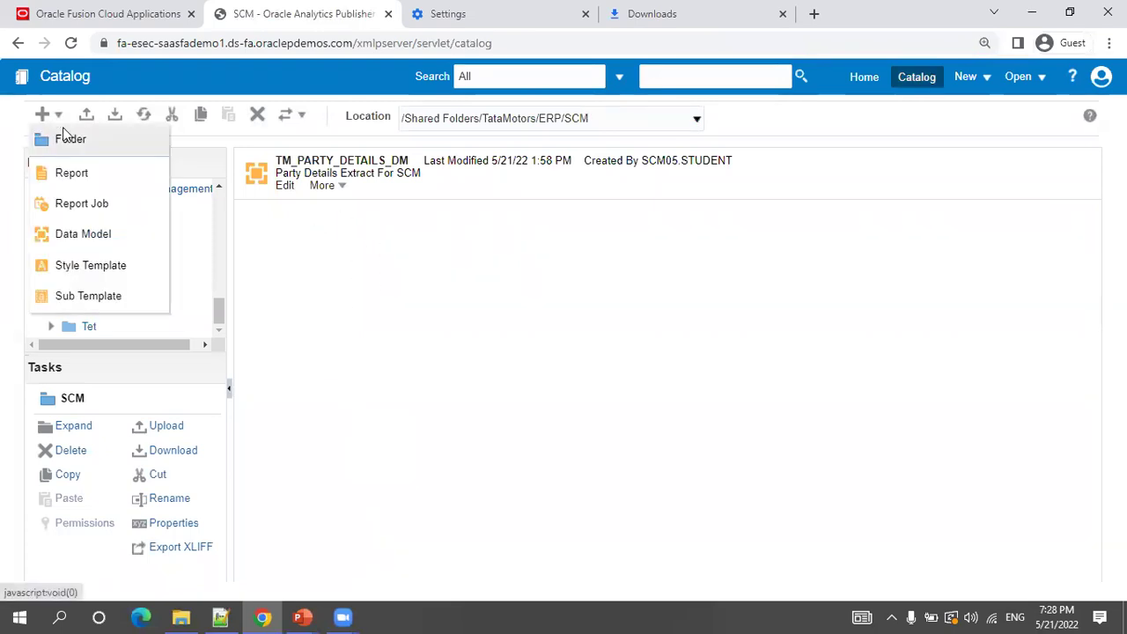
{"action": "left_click", "coordinate": [65, 138]}
{"action": "type", "text": "pSCM"}
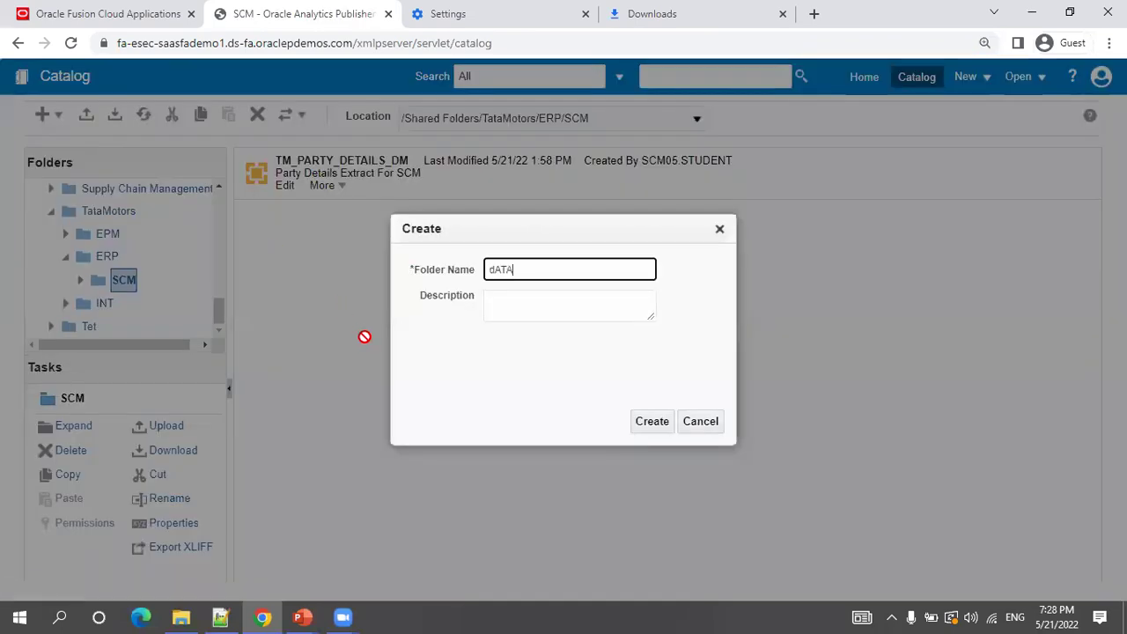
{"action": "key", "text": "BackSpace"}
{"action": "key", "text": "BackSpace"}
{"action": "key", "text": "BackSpace"}
{"action": "key", "text": "BackSpace"}
{"action": "type", "text": "Data Model"}
{"action": "left_click", "coordinate": [637, 428]}
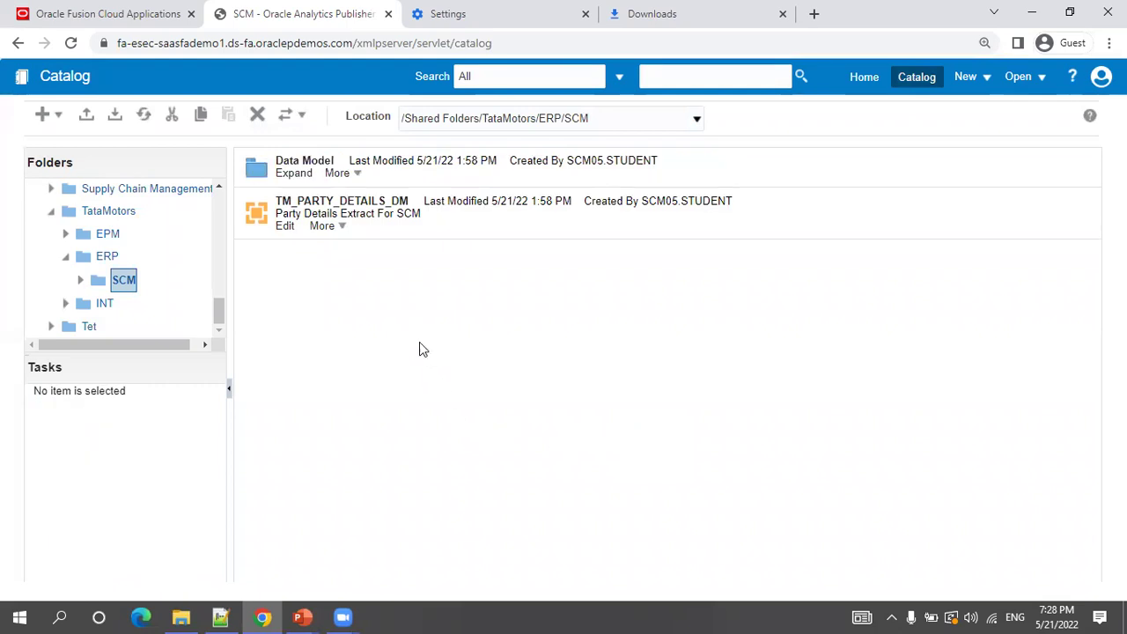
Move TM_PARTY_DETAILS_DM from the SCM folder into its Data Model subfolder and check both folders in the catalog tree.
{"action": "left_click", "coordinate": [468, 233]}
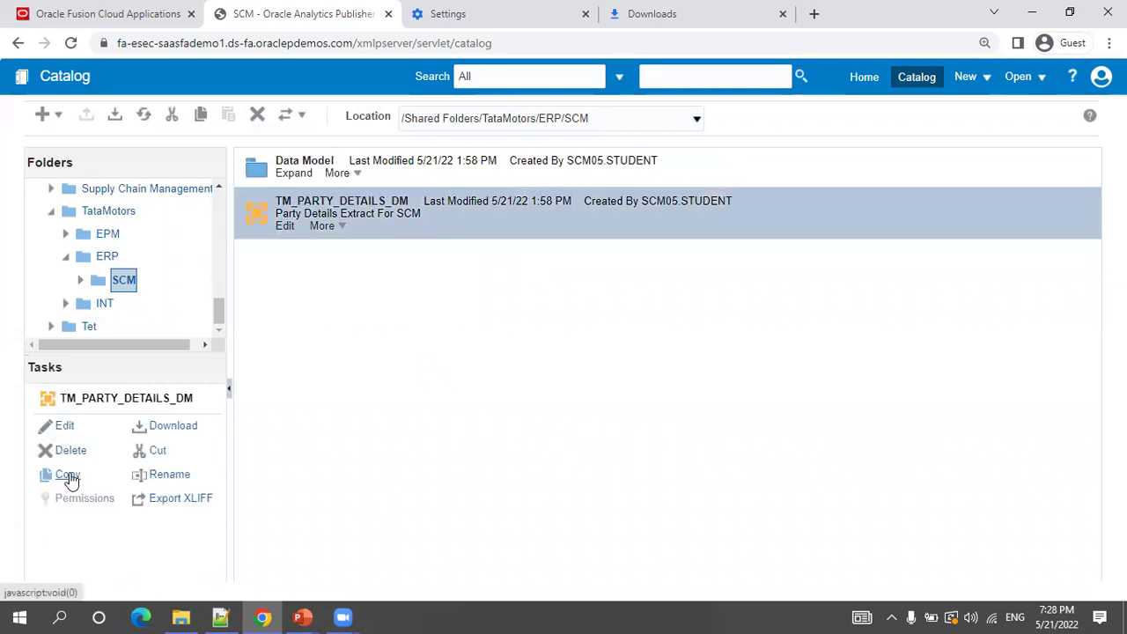
{"action": "left_click", "coordinate": [155, 453]}
{"action": "left_click", "coordinate": [284, 170]}
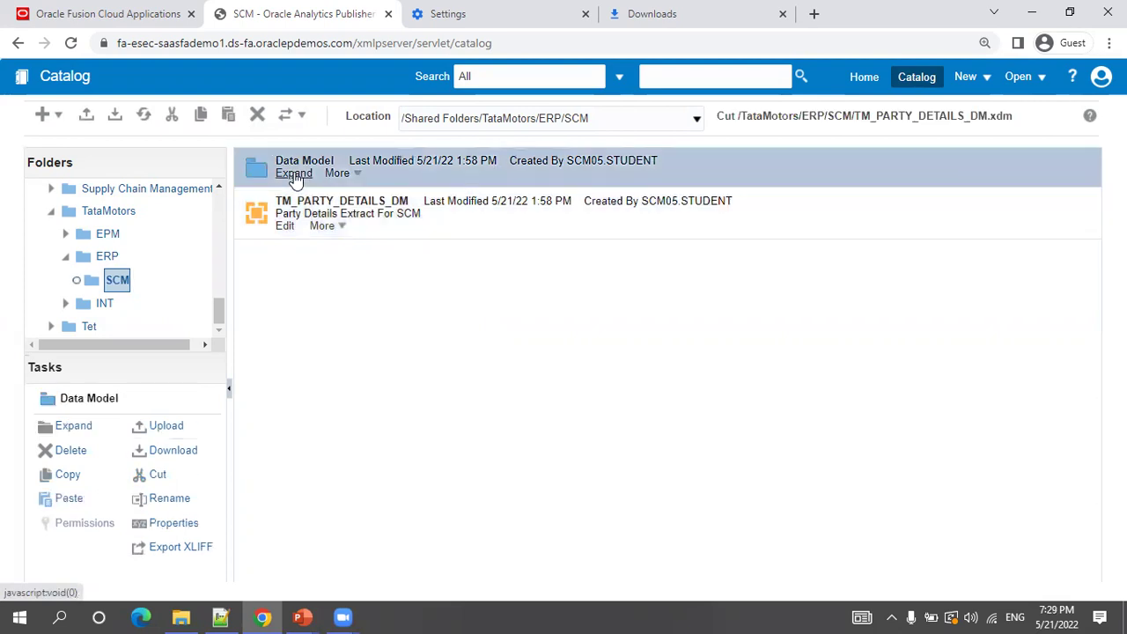
{"action": "left_click", "coordinate": [78, 496]}
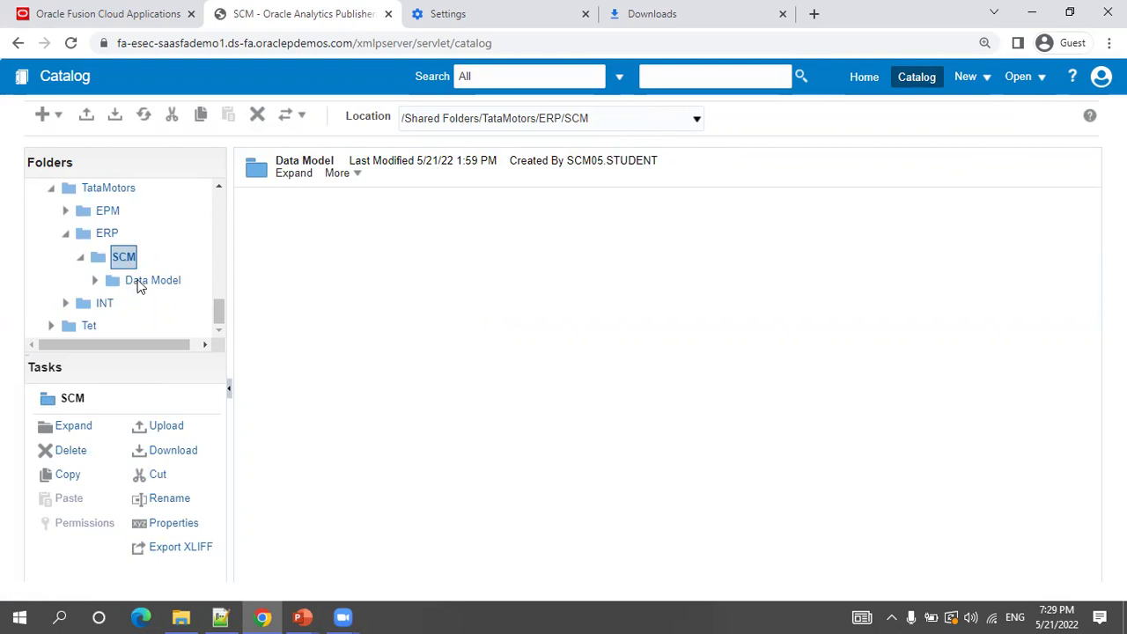
{"action": "left_click", "coordinate": [141, 282]}
{"action": "left_click", "coordinate": [119, 258]}
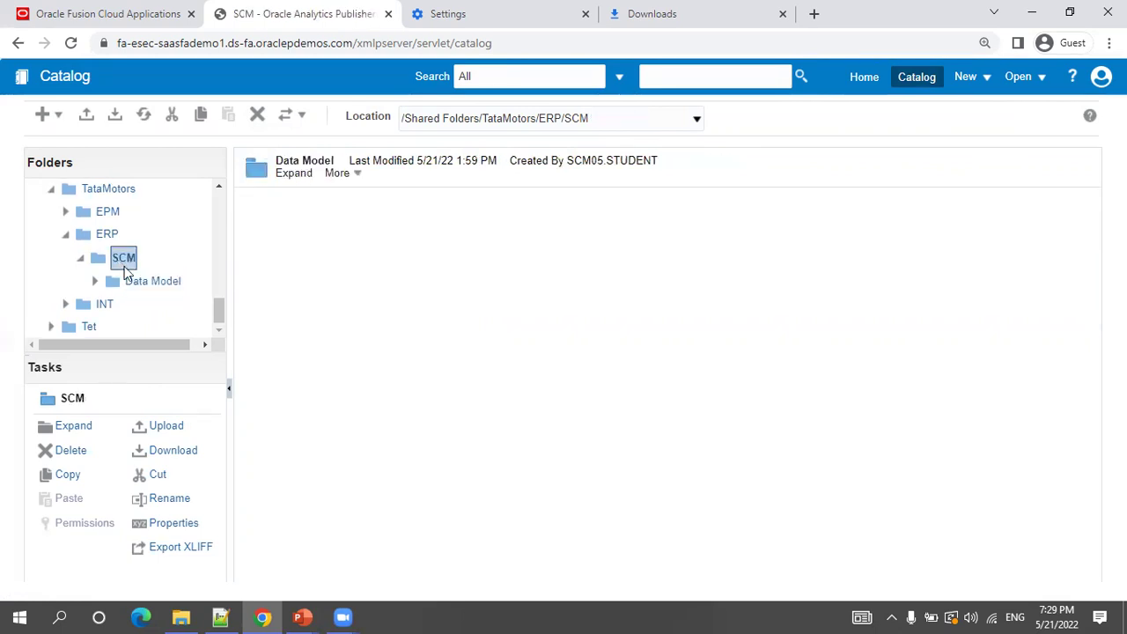
Switch to the PowerPoint slide show and view the Report naming convention slide.
{"action": "mouse_move", "coordinate": [302, 616]}
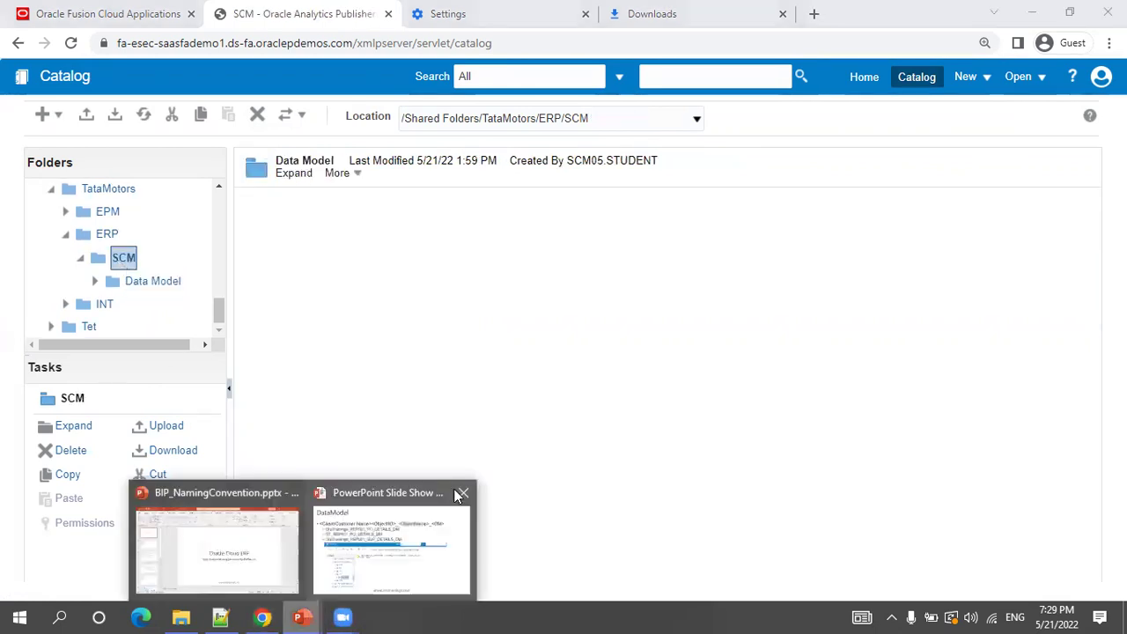
{"action": "left_click", "coordinate": [378, 555]}
{"action": "key", "text": "Right"}
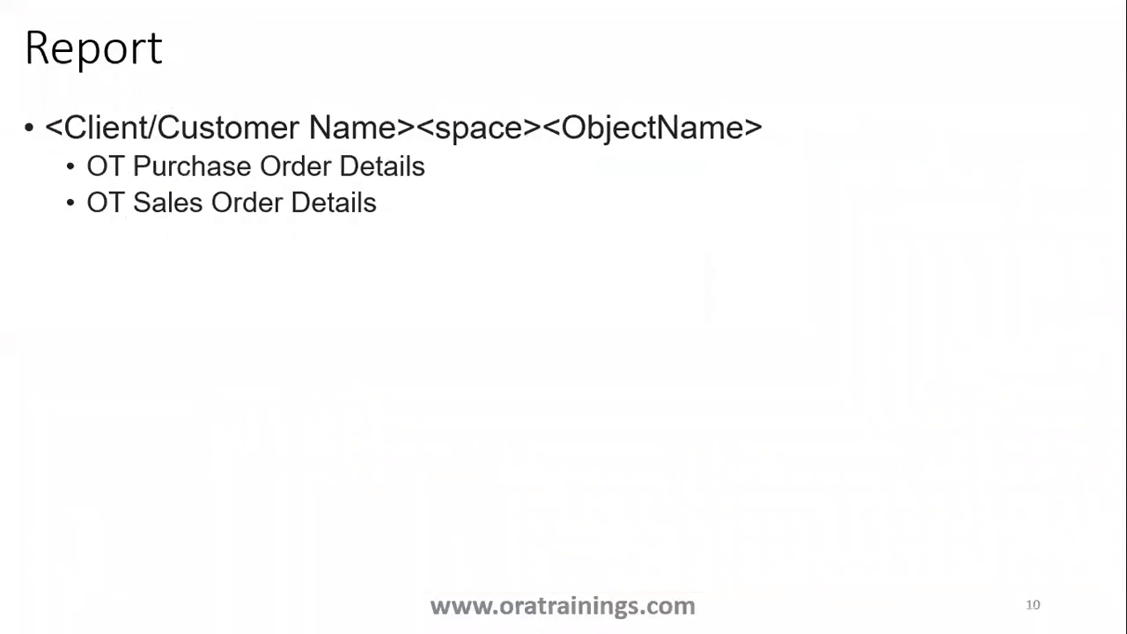
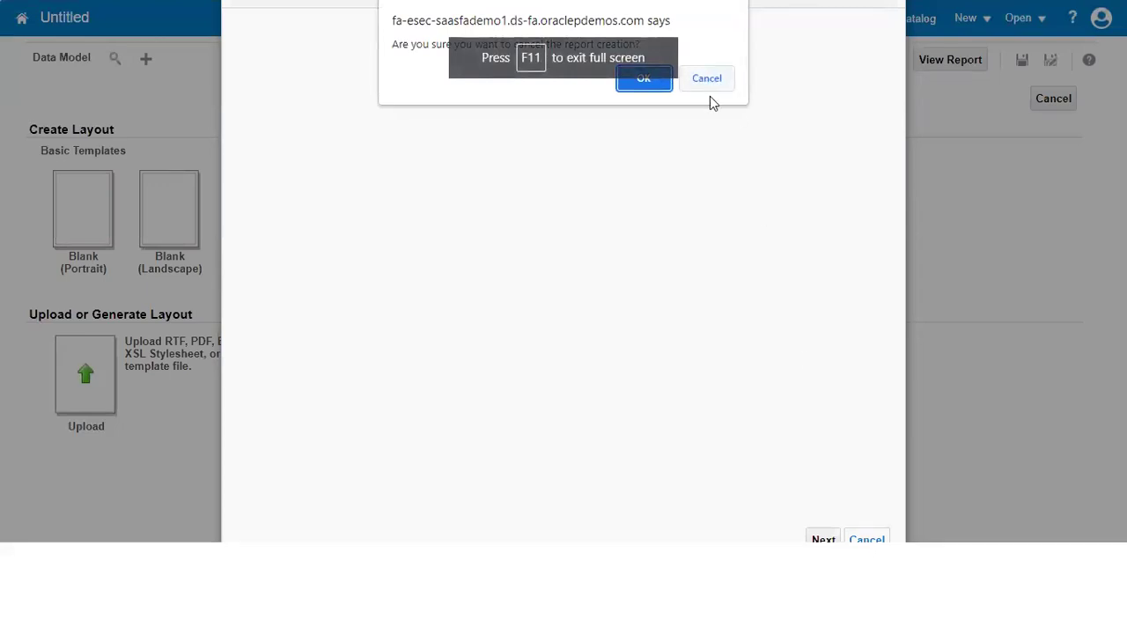
Dismiss the report creation wizard and select TM_PARTY_DETAILS_DM as the untitled report's data model.
{"action": "left_click", "coordinate": [650, 84]}
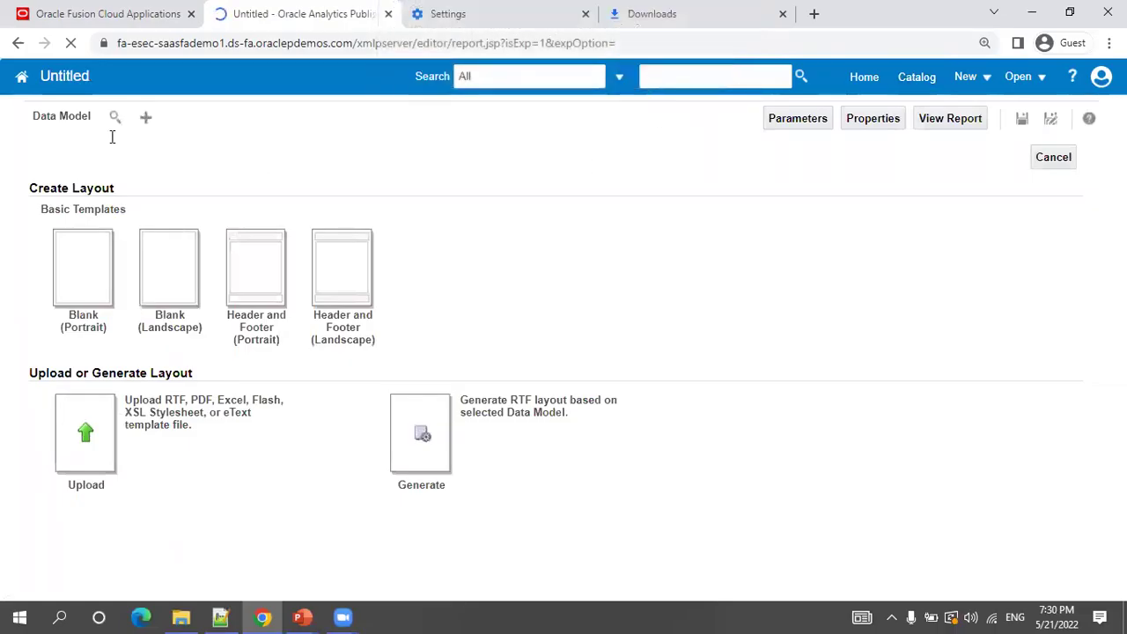
{"action": "key", "text": "F11"}
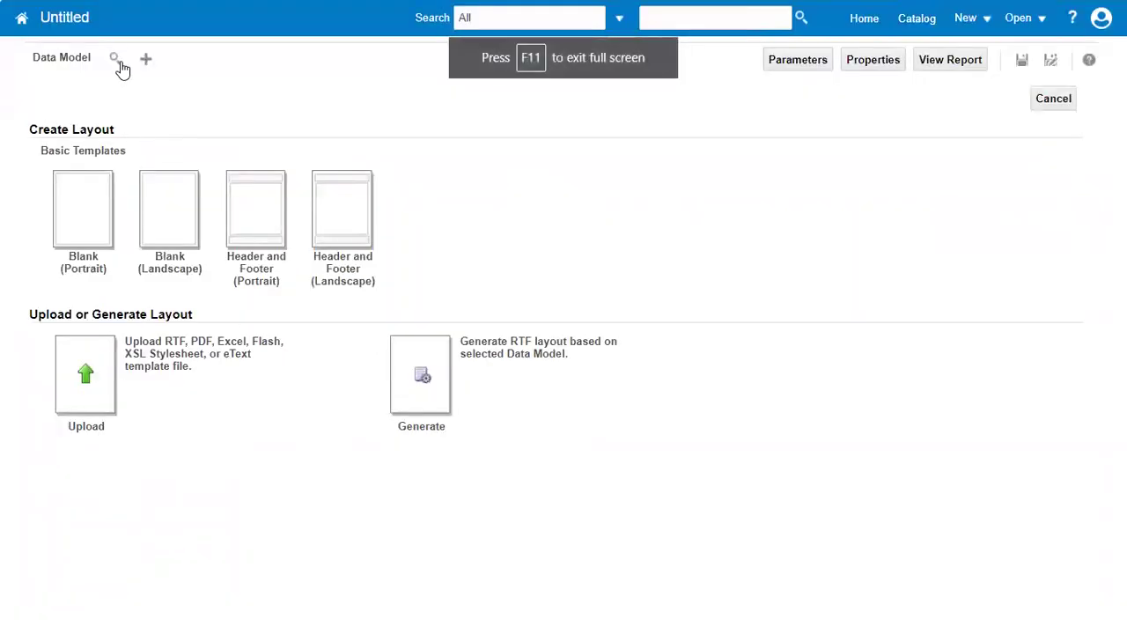
{"action": "left_click", "coordinate": [116, 59]}
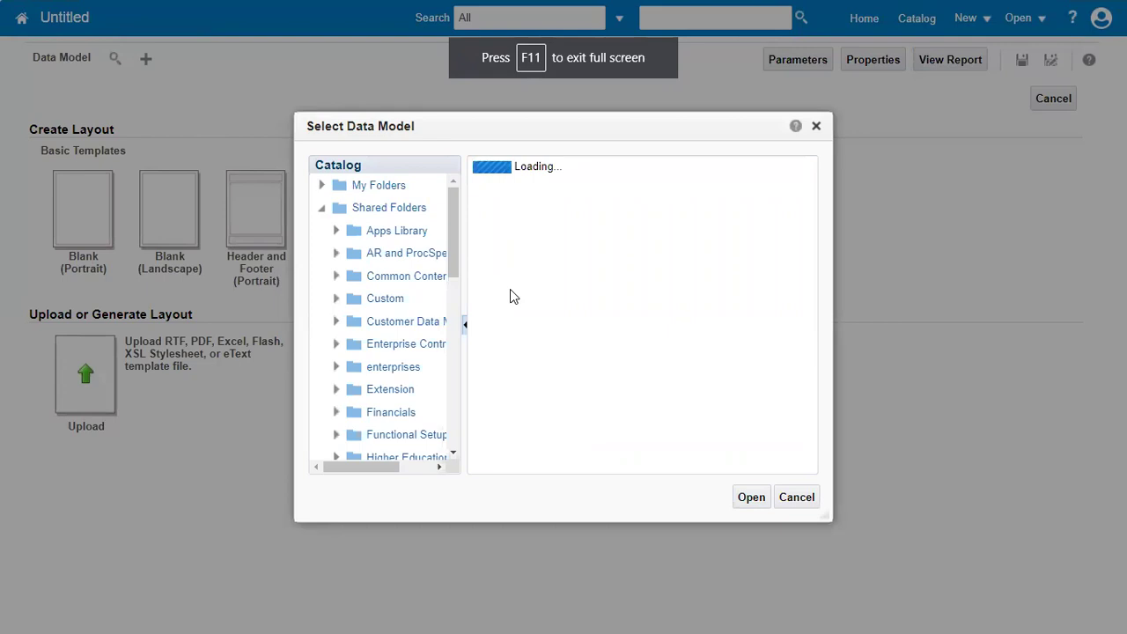
{"action": "double_click", "coordinate": [502, 173]}
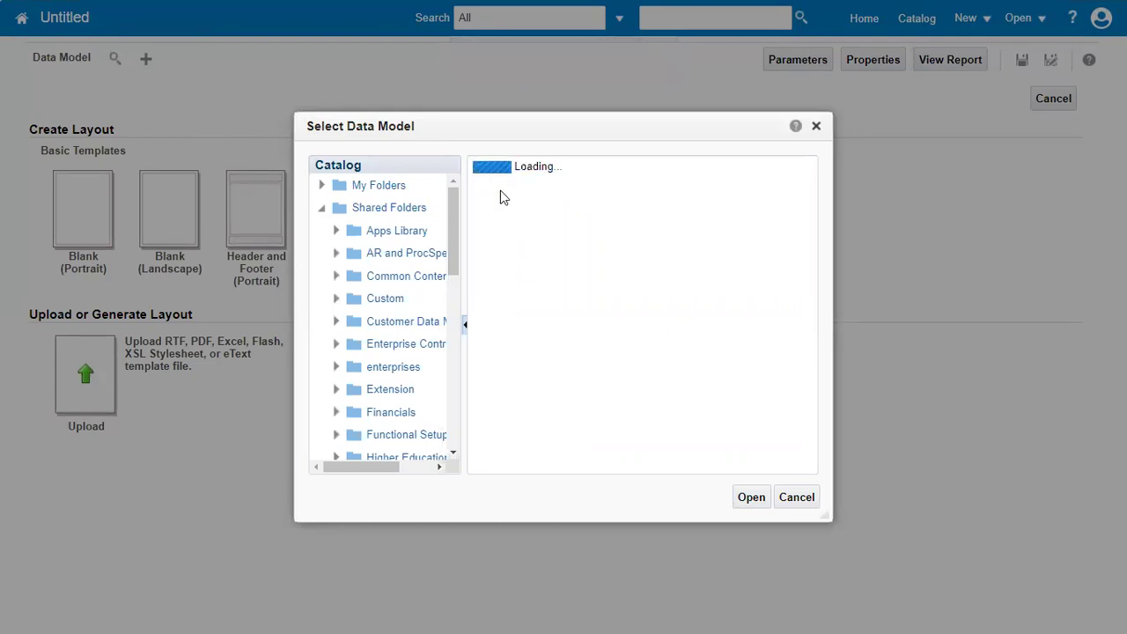
{"action": "left_click", "coordinate": [504, 181]}
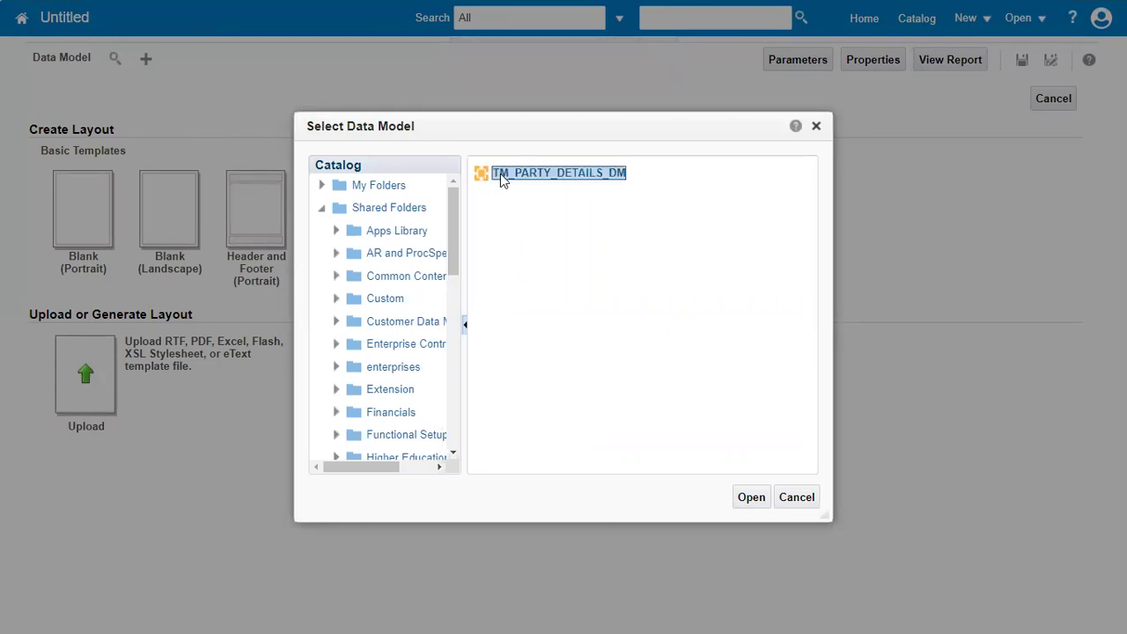
{"action": "left_click", "coordinate": [751, 499]}
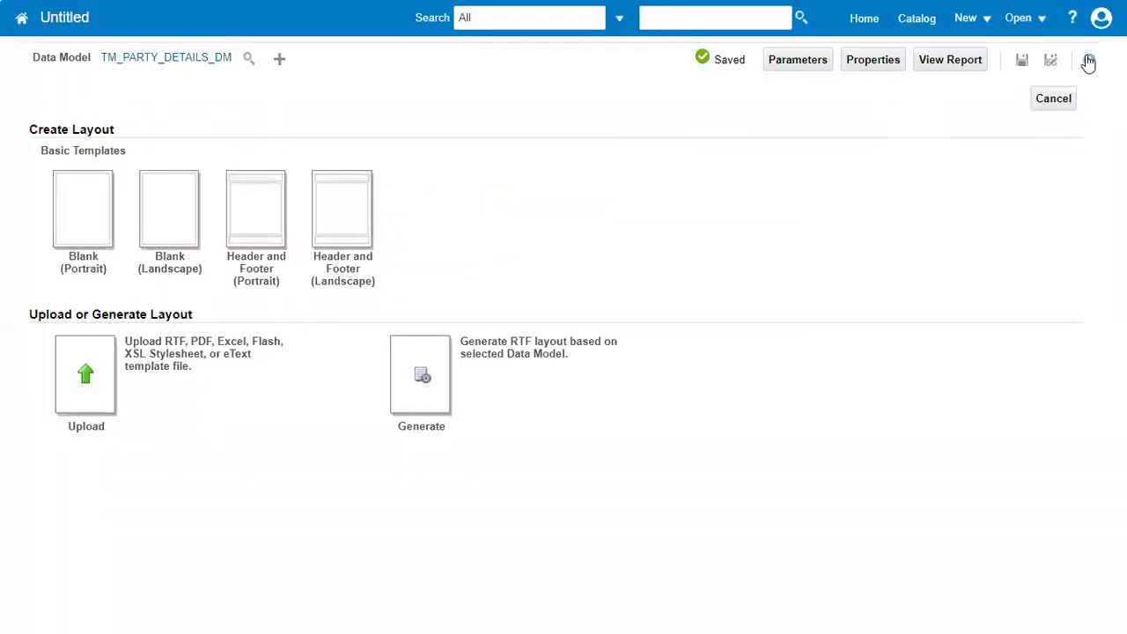
Save the report in the SCM folder as "TM Party Details Report" with the description "TM Party Details Report - SCM - REP_001".
{"action": "left_click", "coordinate": [1021, 62]}
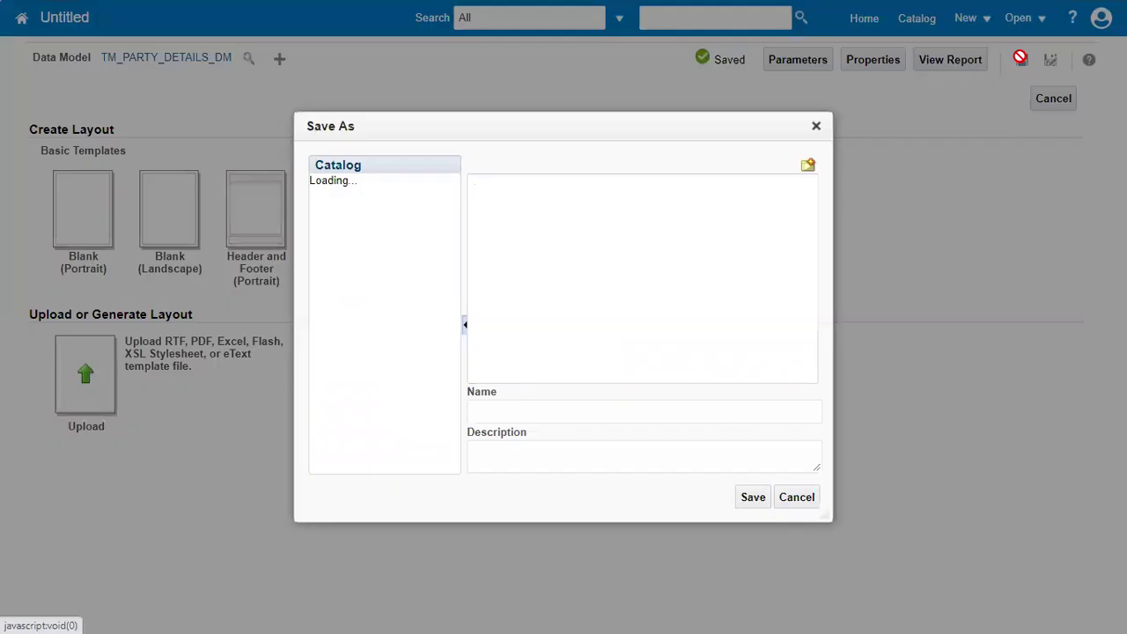
{"action": "left_click", "coordinate": [571, 416]}
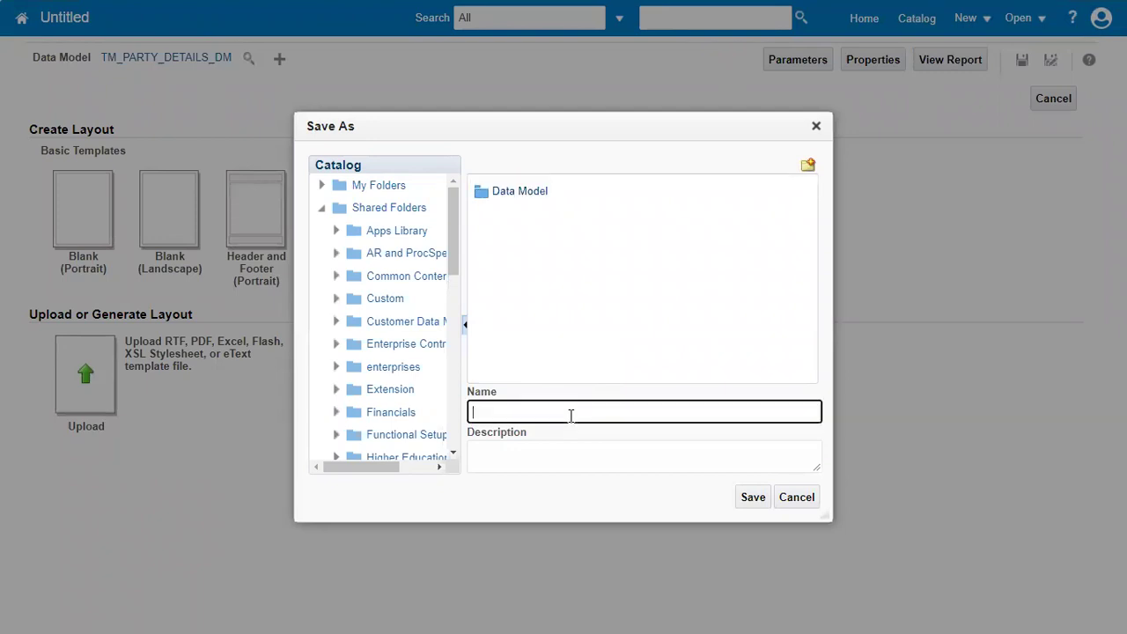
{"action": "type", "text": "TM Party Details Report"}
{"action": "key", "text": "Tab"}
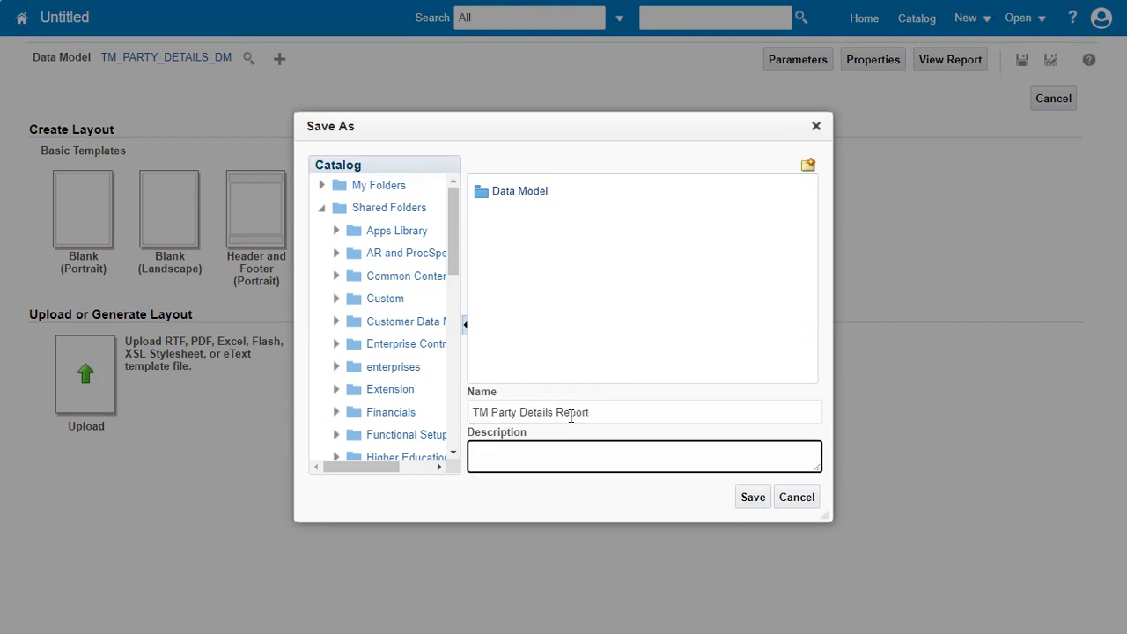
{"action": "type", "text": "TM Party Details Report - SCM - REP_00"}
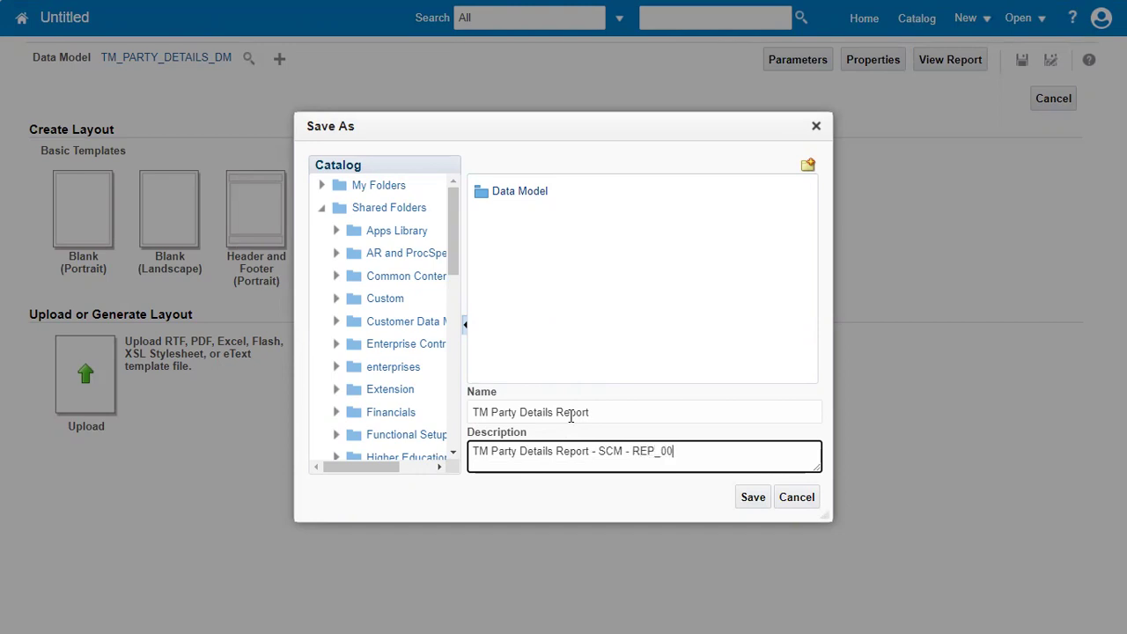
{"action": "type", "text": "1"}
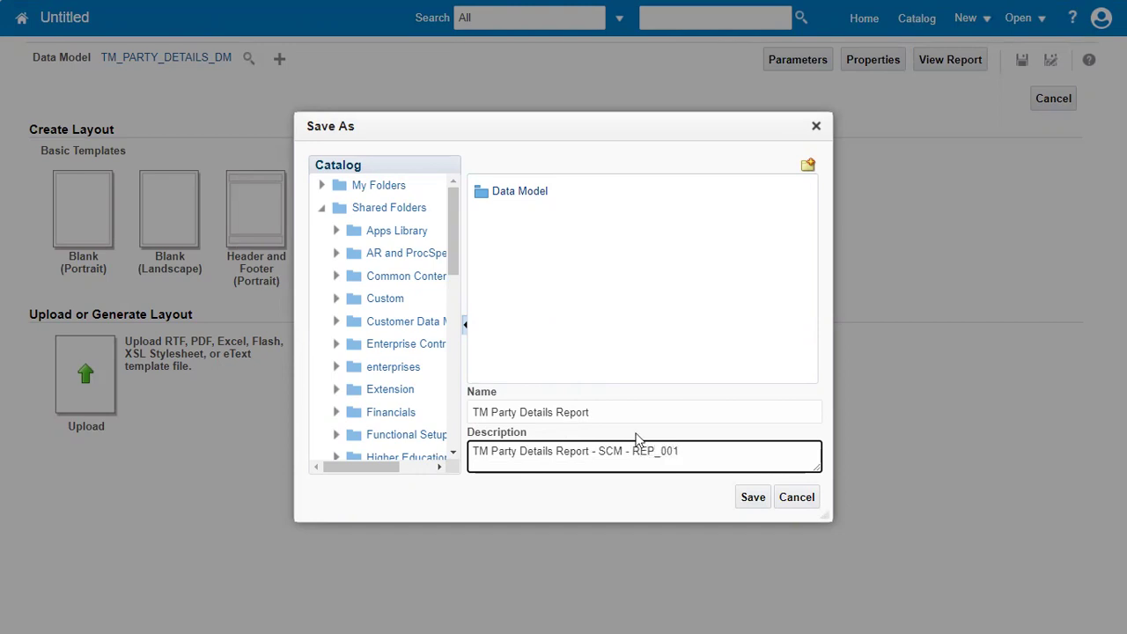
{"action": "left_click", "coordinate": [748, 500]}
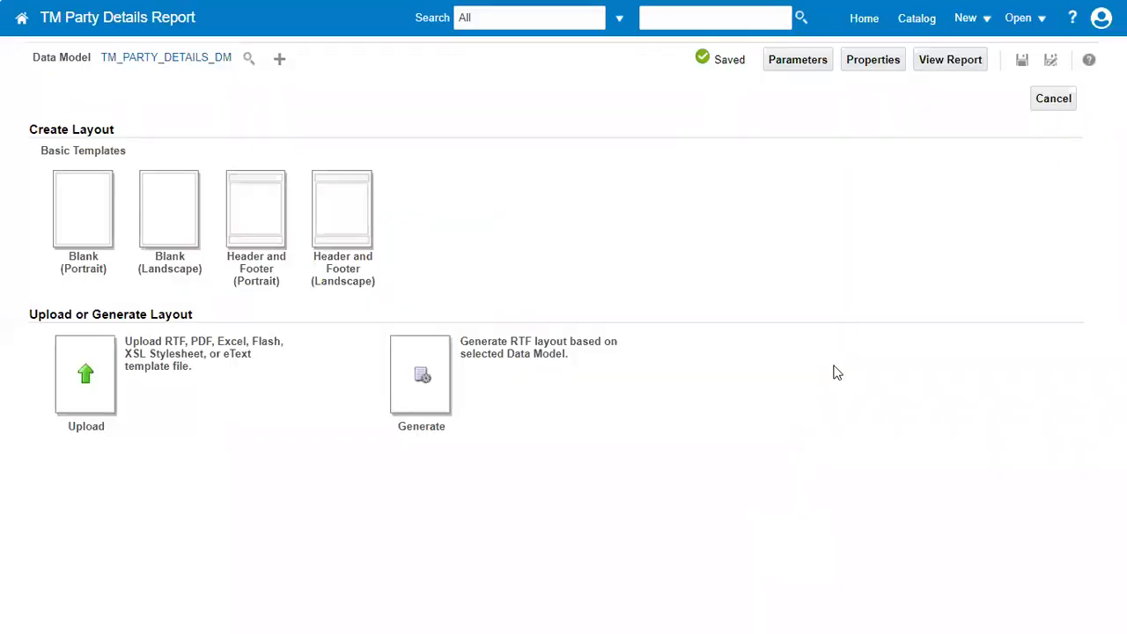
Consult the next naming convention slide in PowerPoint and auto-generate a report layout from the data model with the template name Extract.
{"action": "left_click", "coordinate": [414, 379]}
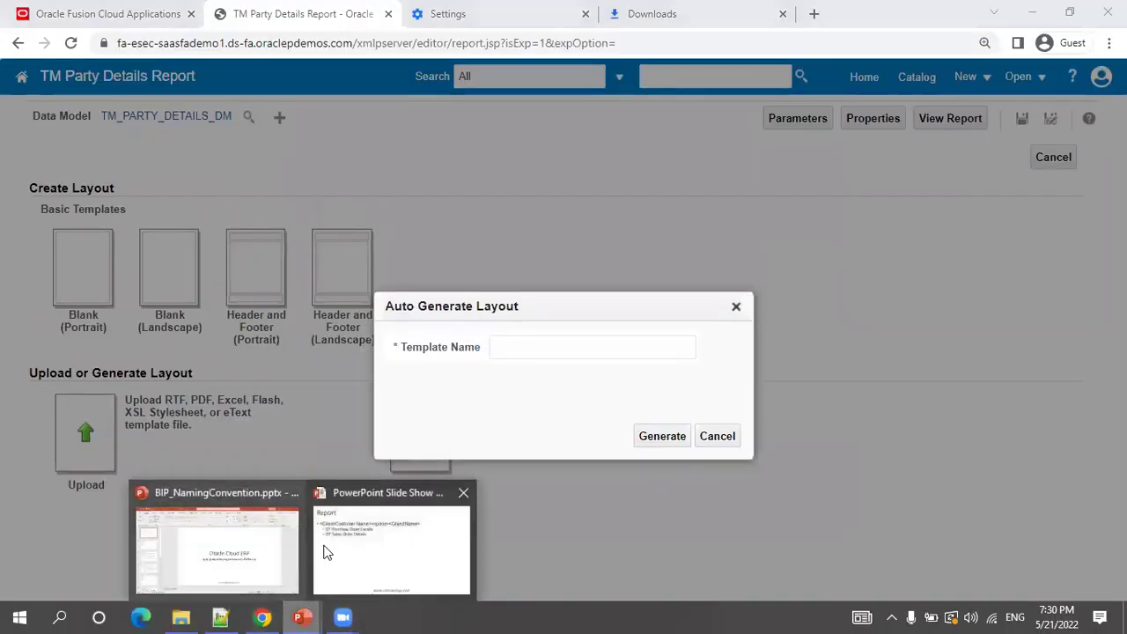
{"action": "left_click", "coordinate": [324, 548]}
{"action": "key", "text": "Right"}
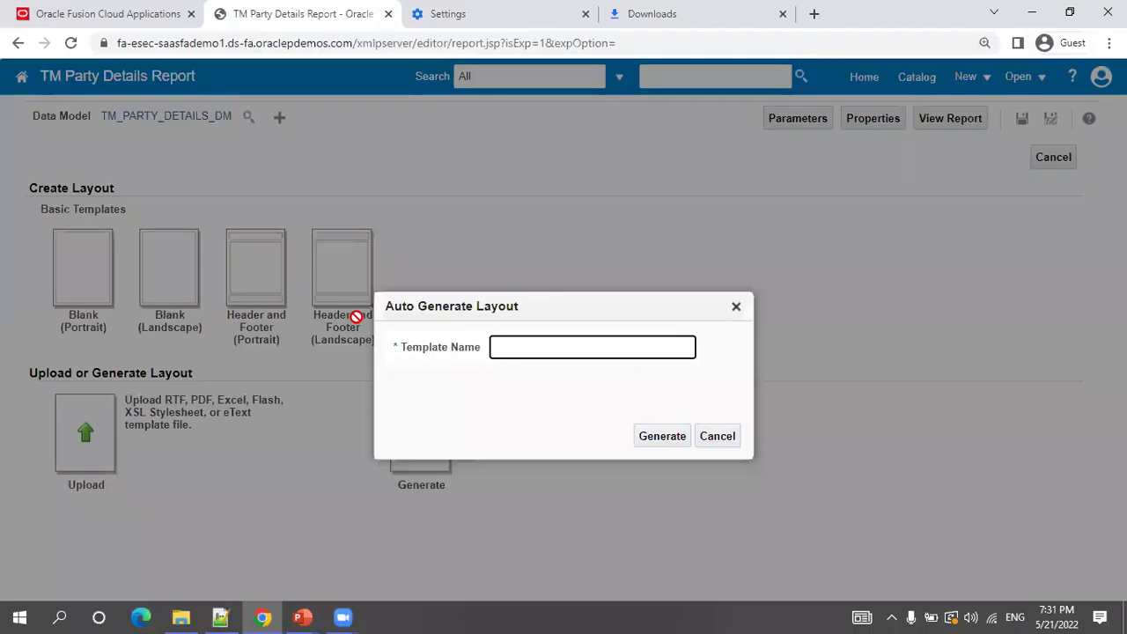
{"action": "left_click", "coordinate": [519, 356]}
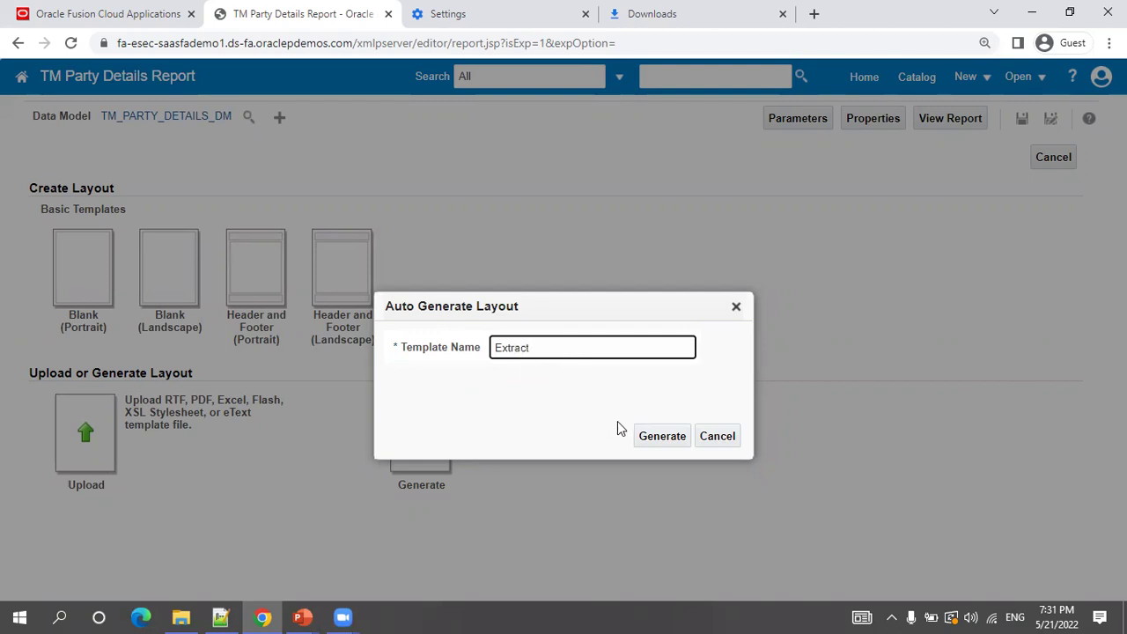
{"action": "left_click", "coordinate": [652, 438]}
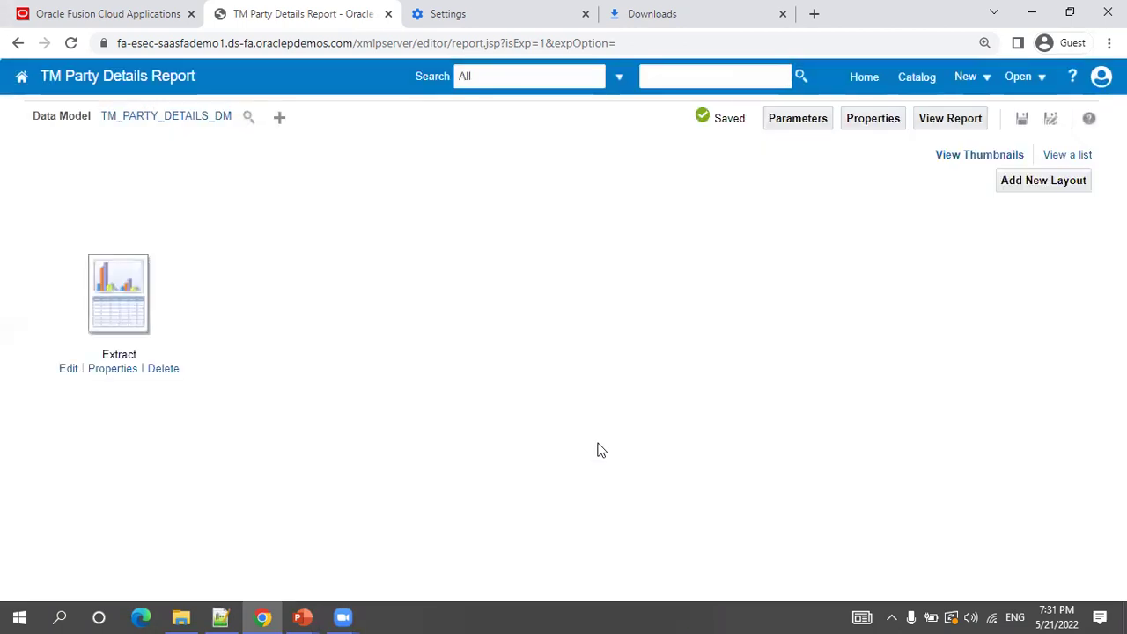
Run TM Party Details Report and open the BI Publisher catalog in a new browser tab using the xmlpserver base address.
{"action": "left_click", "coordinate": [973, 123]}
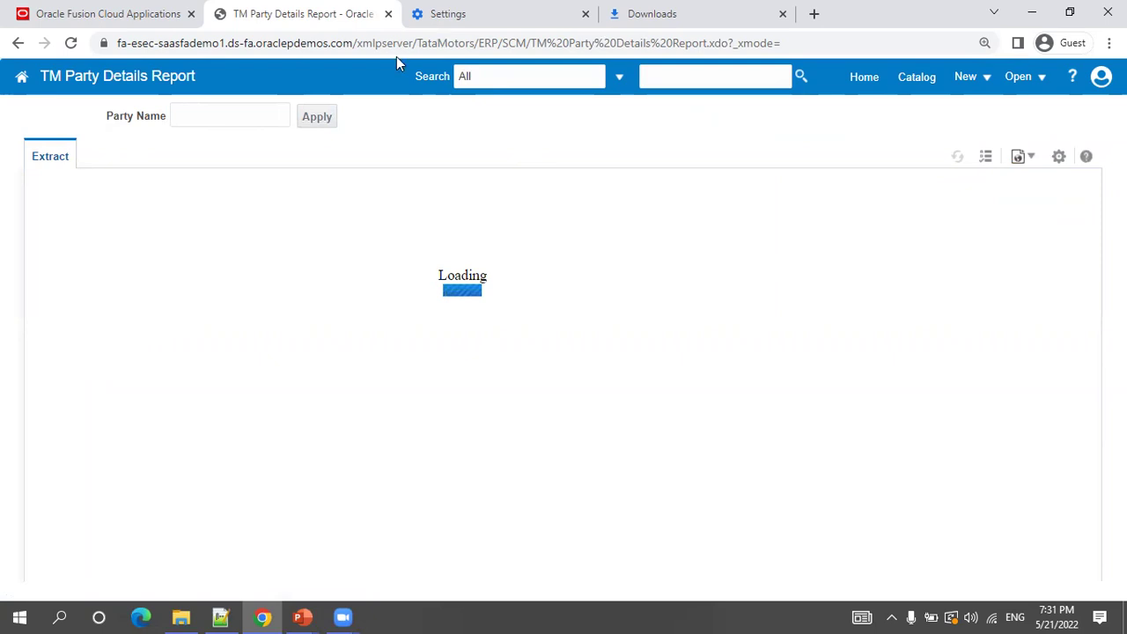
{"action": "left_click_drag", "start_coordinate": [417, 42], "coordinate": [105, 42]}
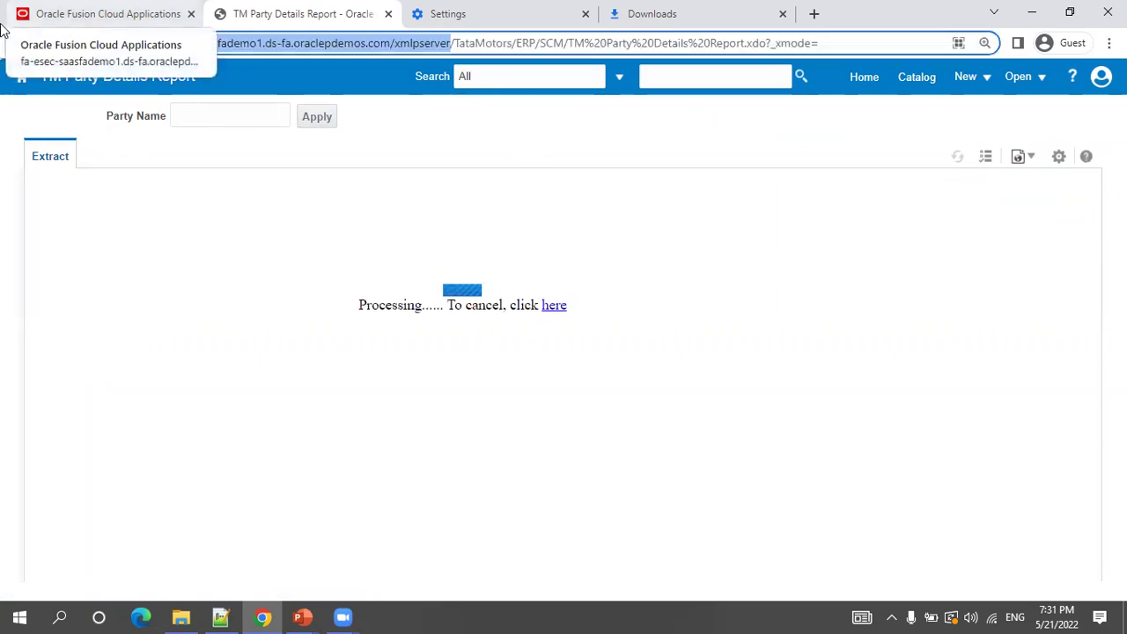
{"action": "key", "text": "ctrl+c"}
{"action": "key", "text": "ctrl+t"}
{"action": "key", "text": "ctrl+v"}
{"action": "key", "text": "Return"}
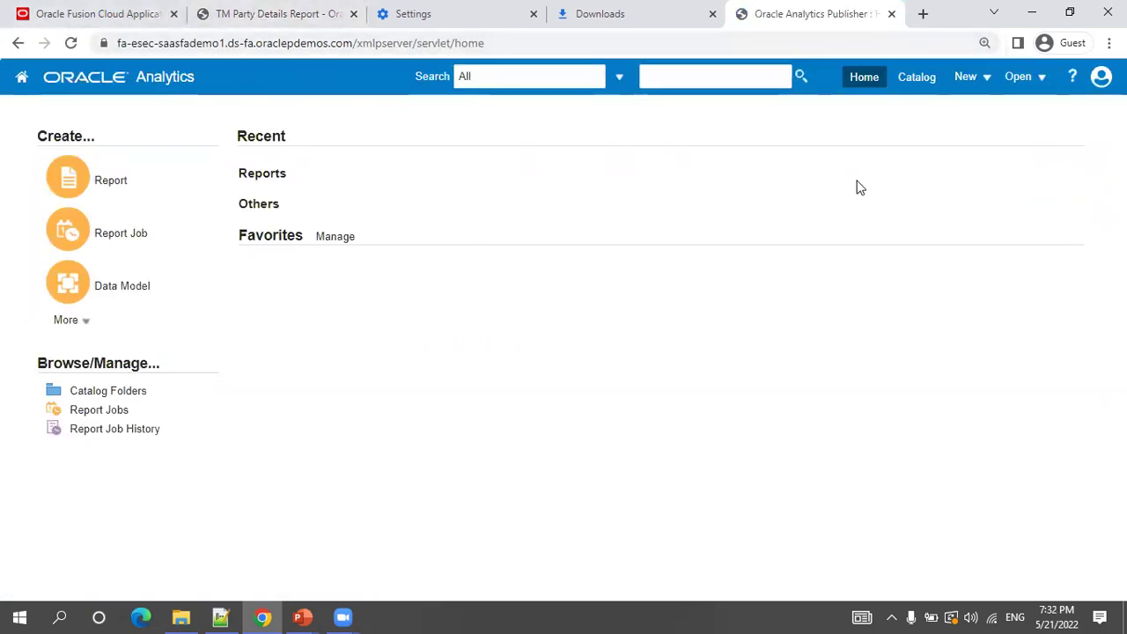
{"action": "left_click", "coordinate": [918, 81]}
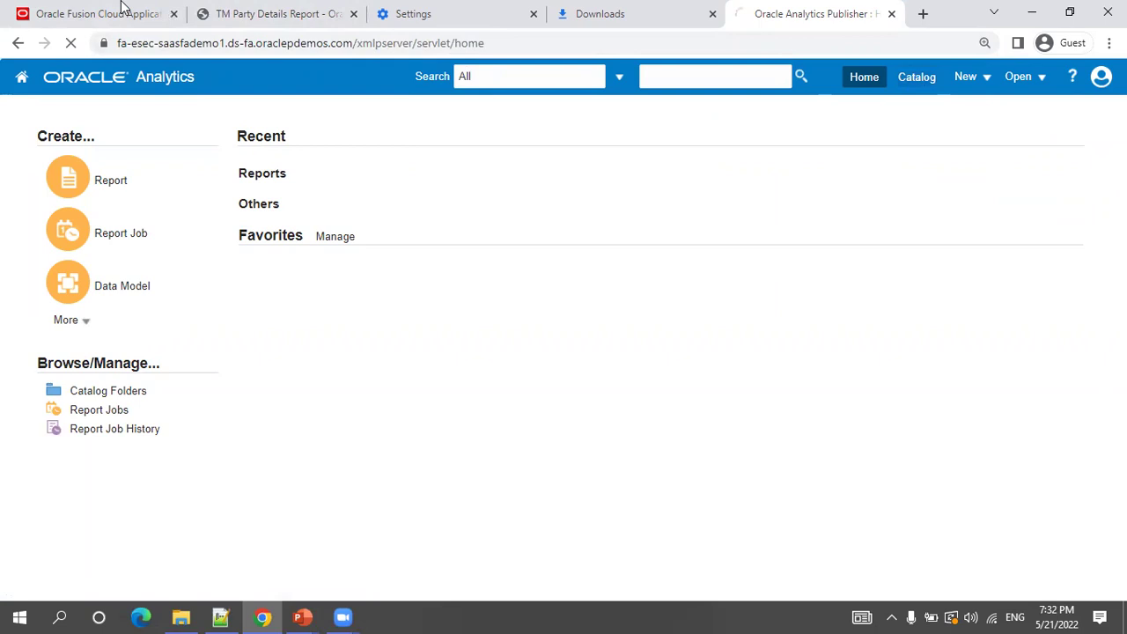
Cancel the running report request and close the Settings and Downloads browser tabs.
{"action": "left_click", "coordinate": [229, 13]}
{"action": "left_click", "coordinate": [555, 308]}
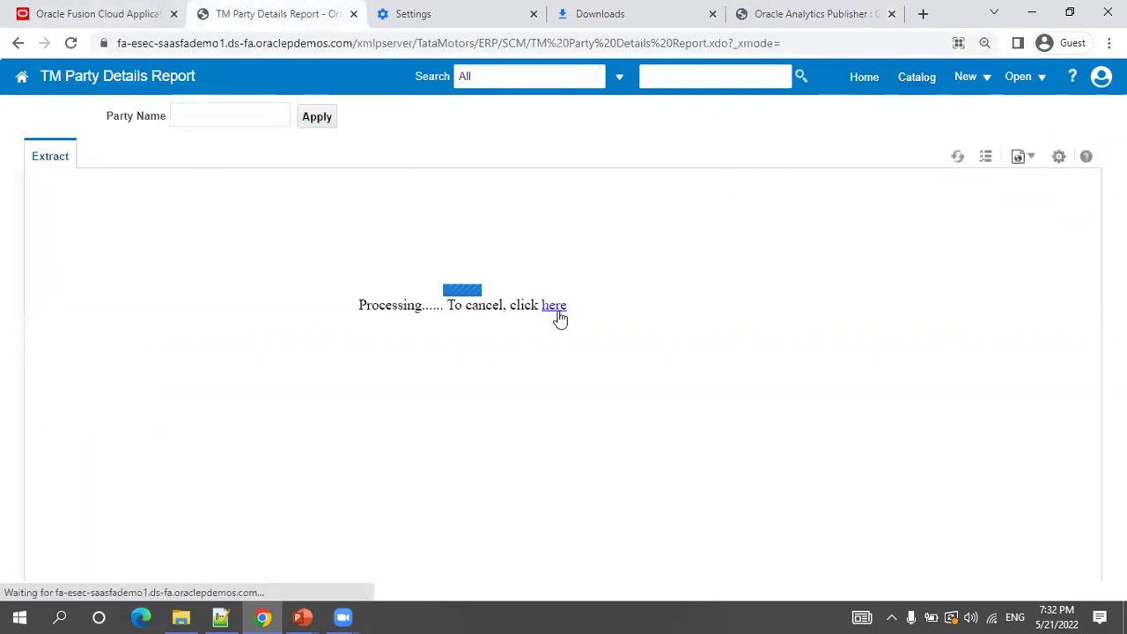
{"action": "left_click", "coordinate": [533, 13]}
{"action": "left_click", "coordinate": [533, 13]}
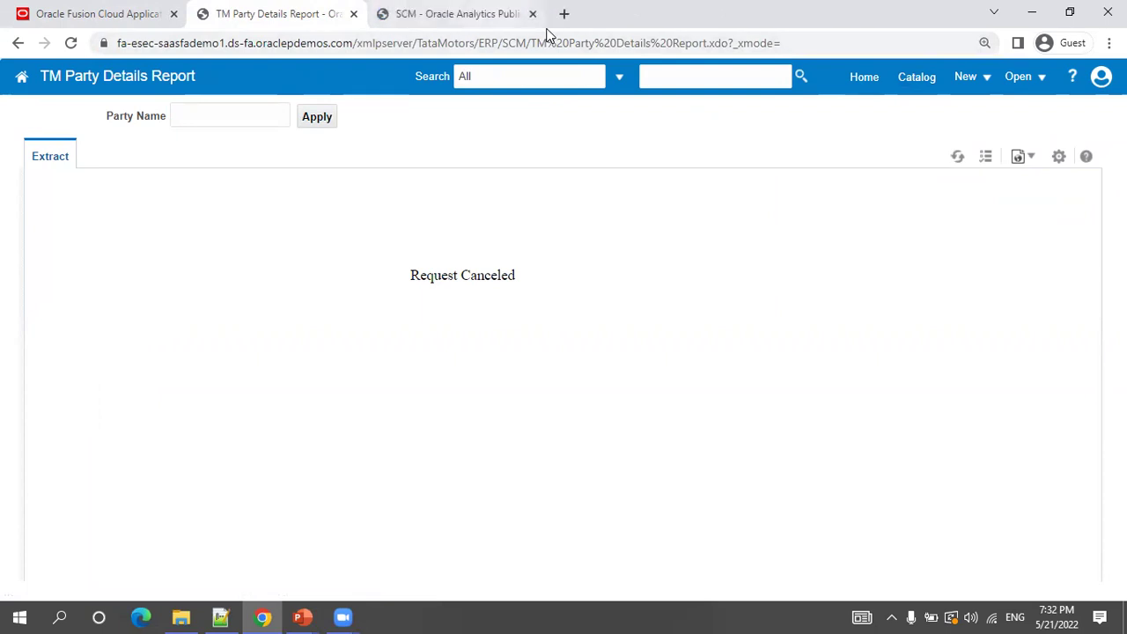
Open TM_PARTY_DETAILS_DM from the Data Model folder, add "where rownum < 10" to the OT_PARTY_INFO_Q query, and save the data model.
{"action": "left_click", "coordinate": [546, 16]}
{"action": "left_click", "coordinate": [285, 173]}
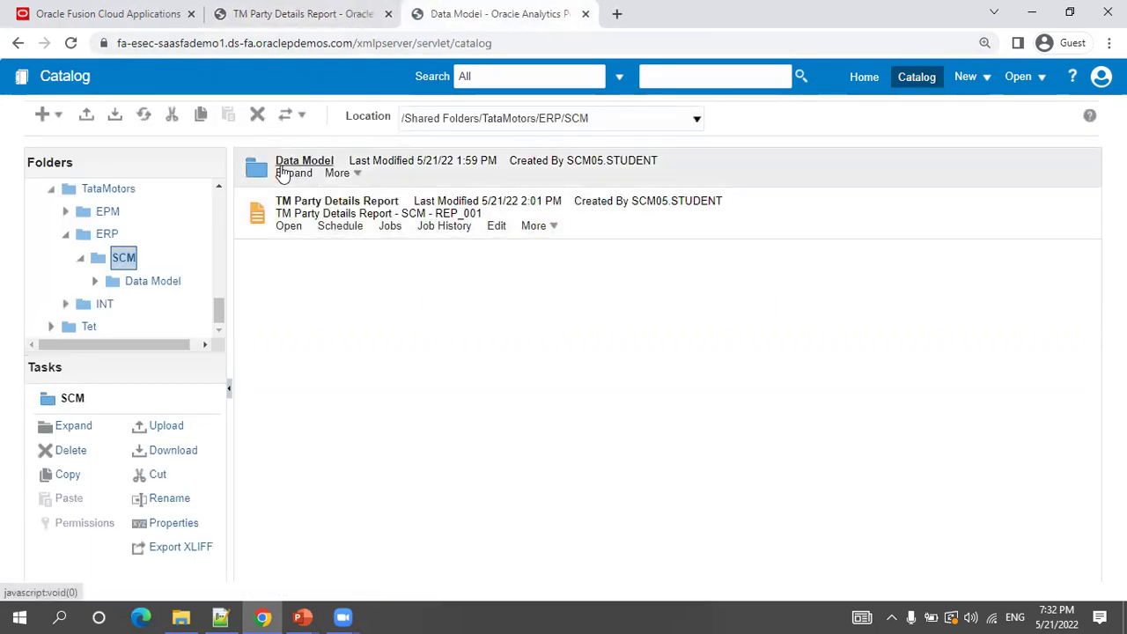
{"action": "left_click", "coordinate": [285, 186]}
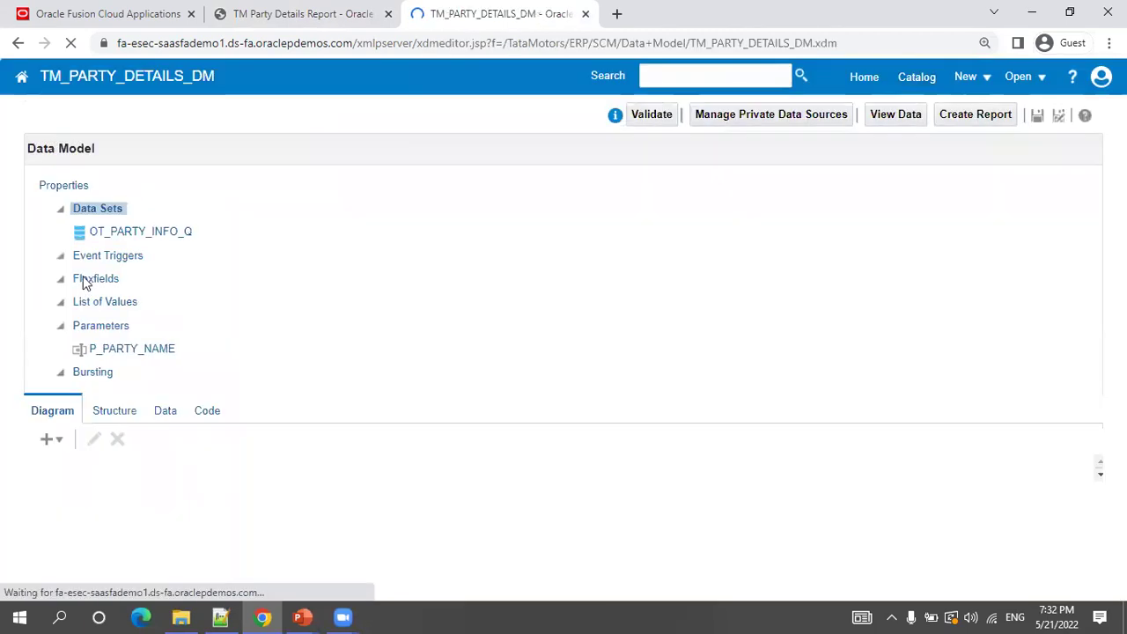
{"action": "left_click", "coordinate": [299, 181]}
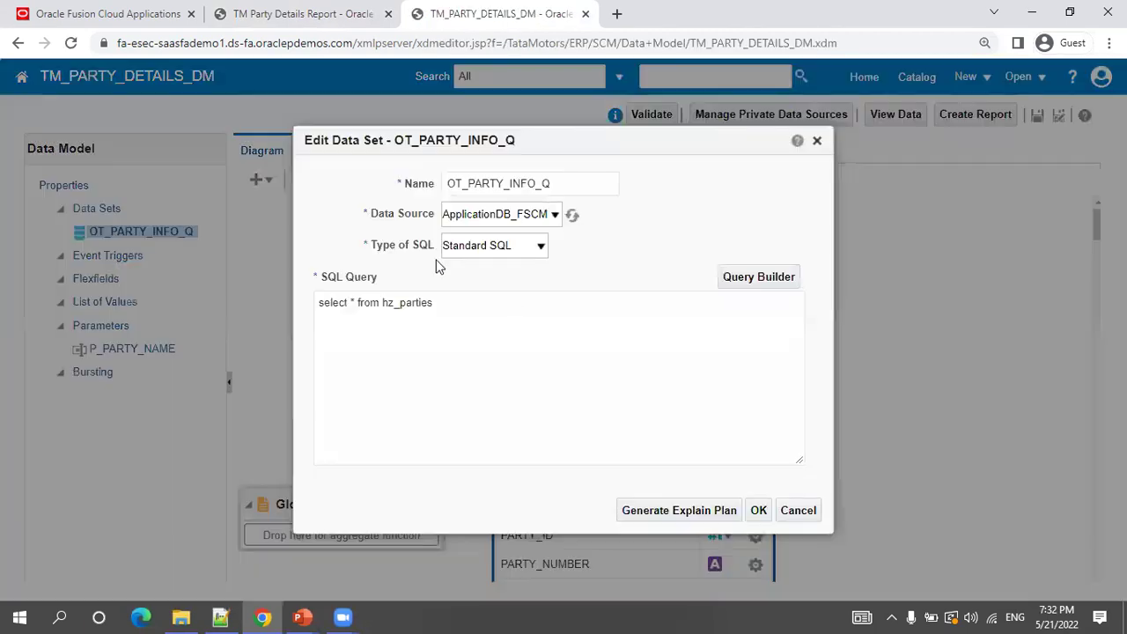
{"action": "key", "text": "Return"}
{"action": "type", "text": "where rownum < 10"}
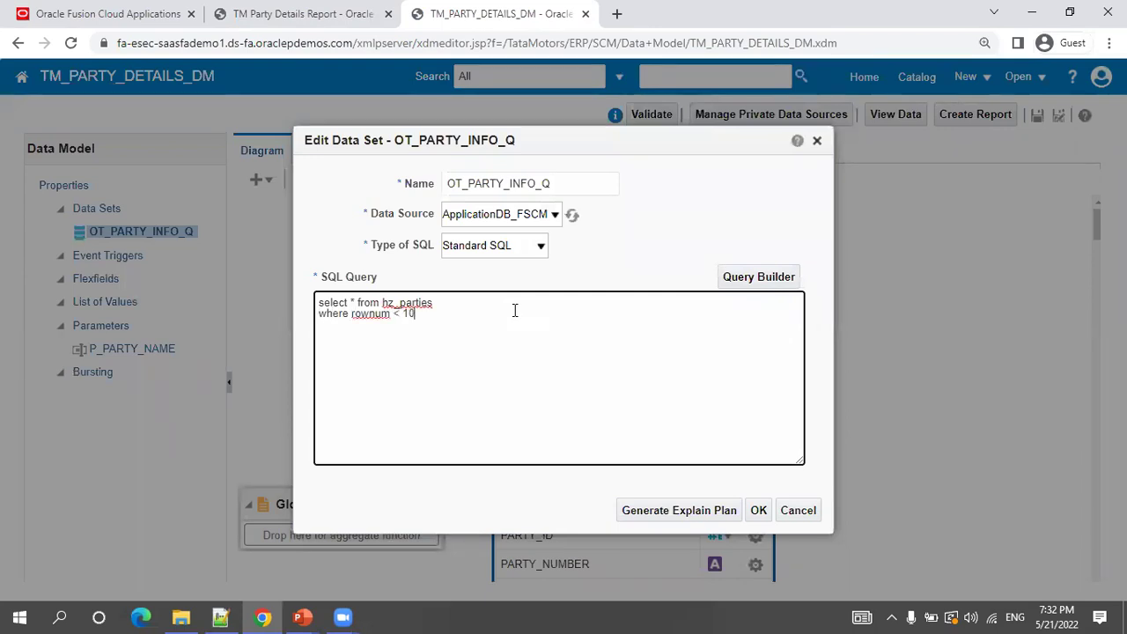
{"action": "left_click", "coordinate": [761, 509]}
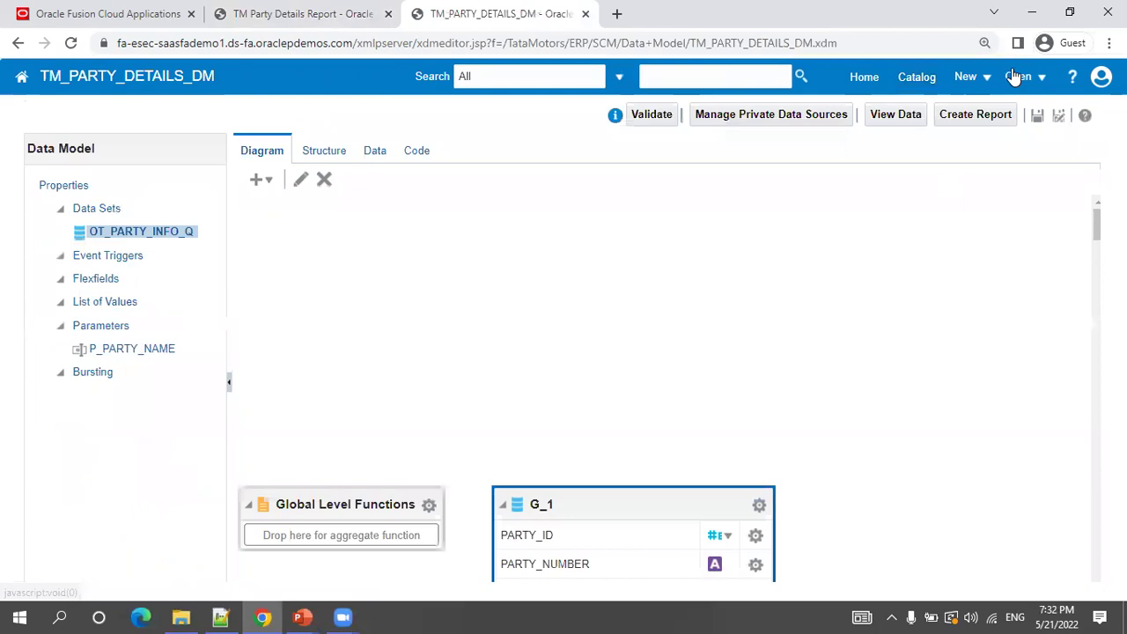
{"action": "left_click", "coordinate": [1041, 123]}
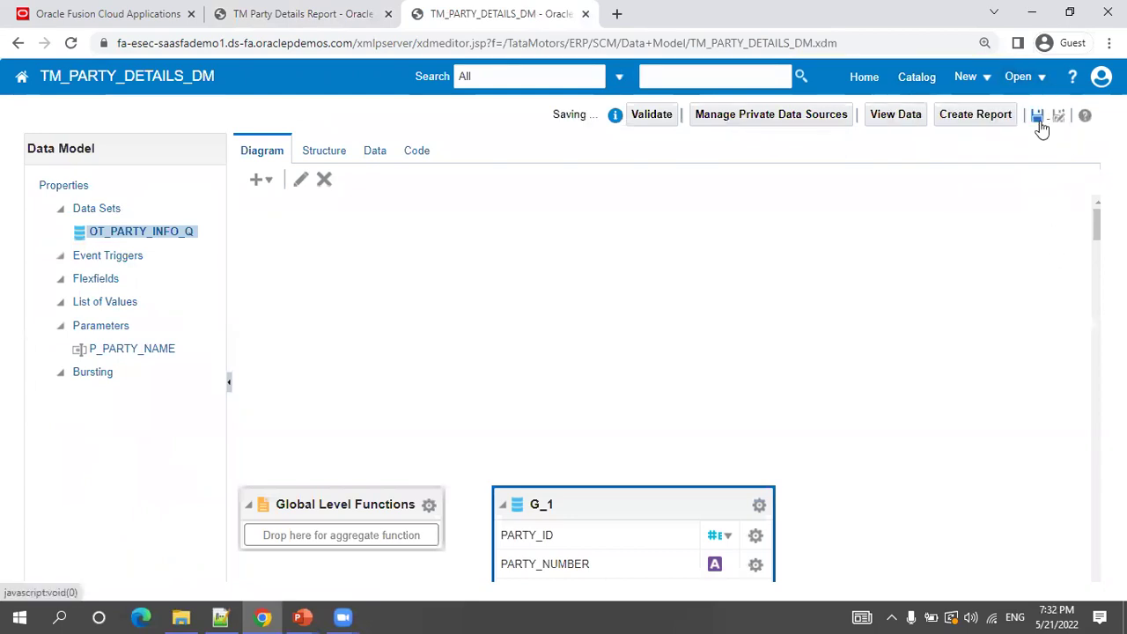
Rerun TM Party Details Report with the updated data model and look through the Extract layout's output.
{"action": "left_click", "coordinate": [350, 15]}
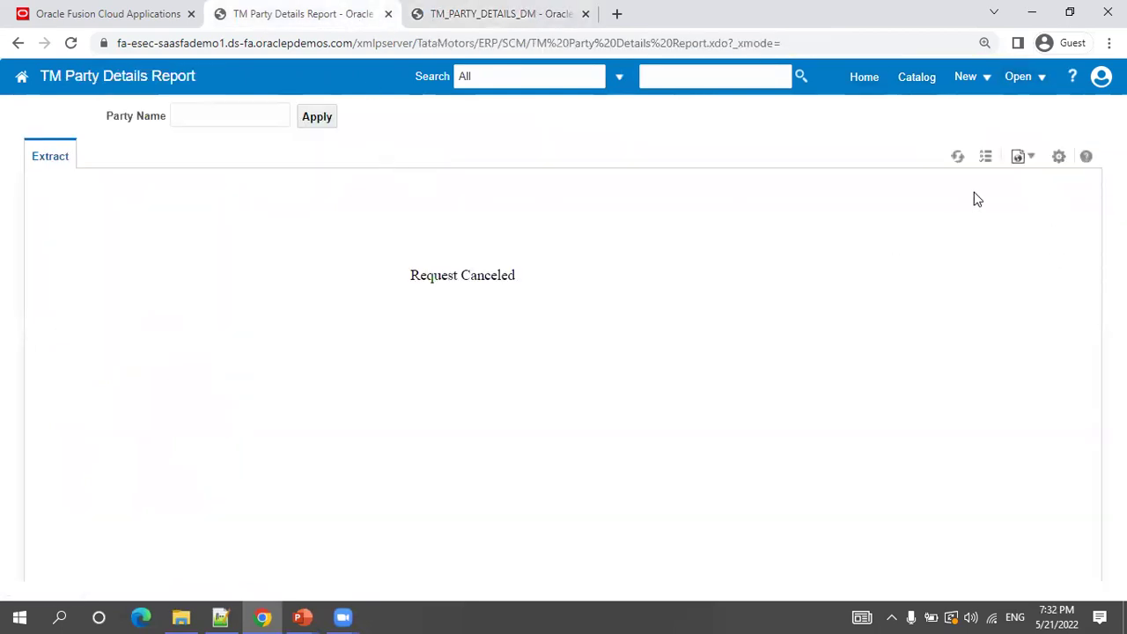
{"action": "left_click", "coordinate": [958, 159]}
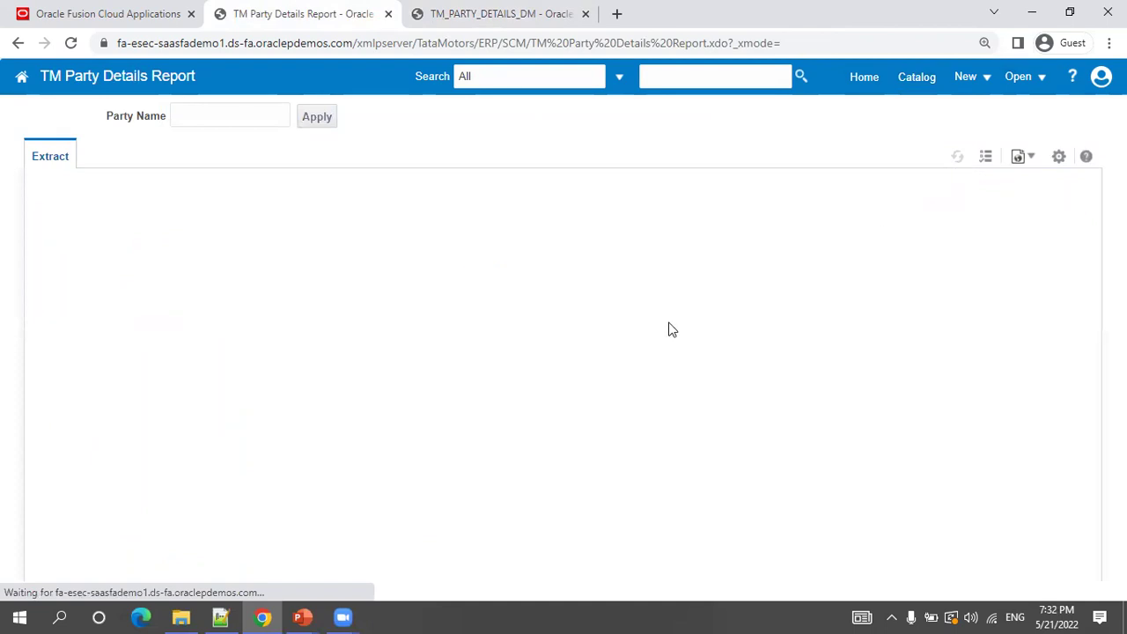
{"action": "scroll", "coordinate": [671, 327], "scroll_direction": "down", "scroll_amount": 10}
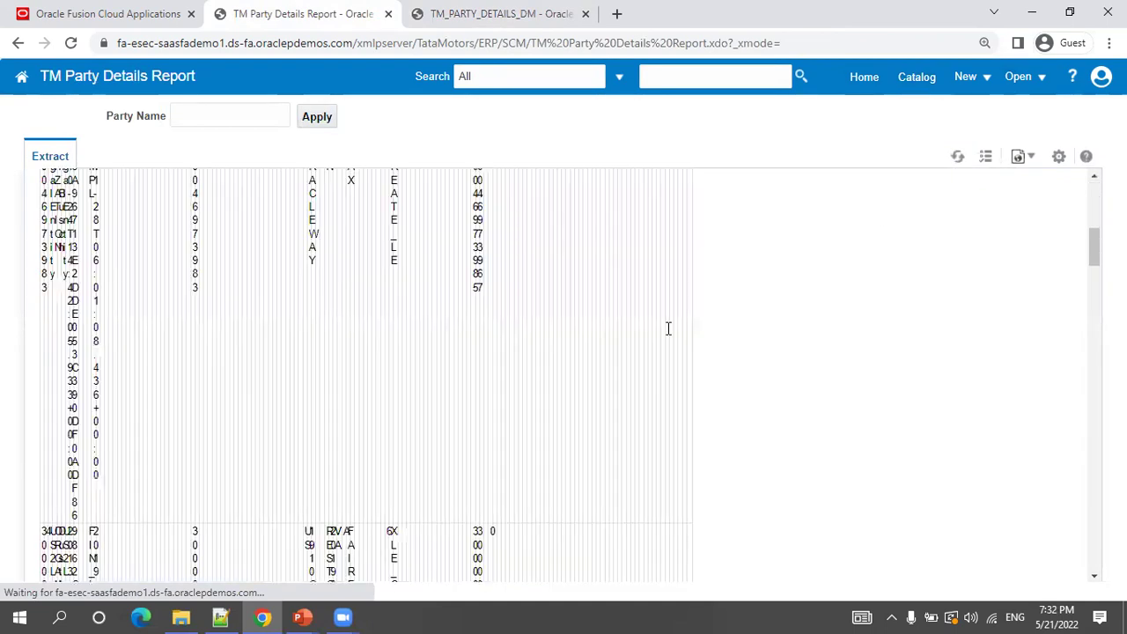
{"action": "scroll", "coordinate": [671, 327], "scroll_direction": "up", "scroll_amount": 9}
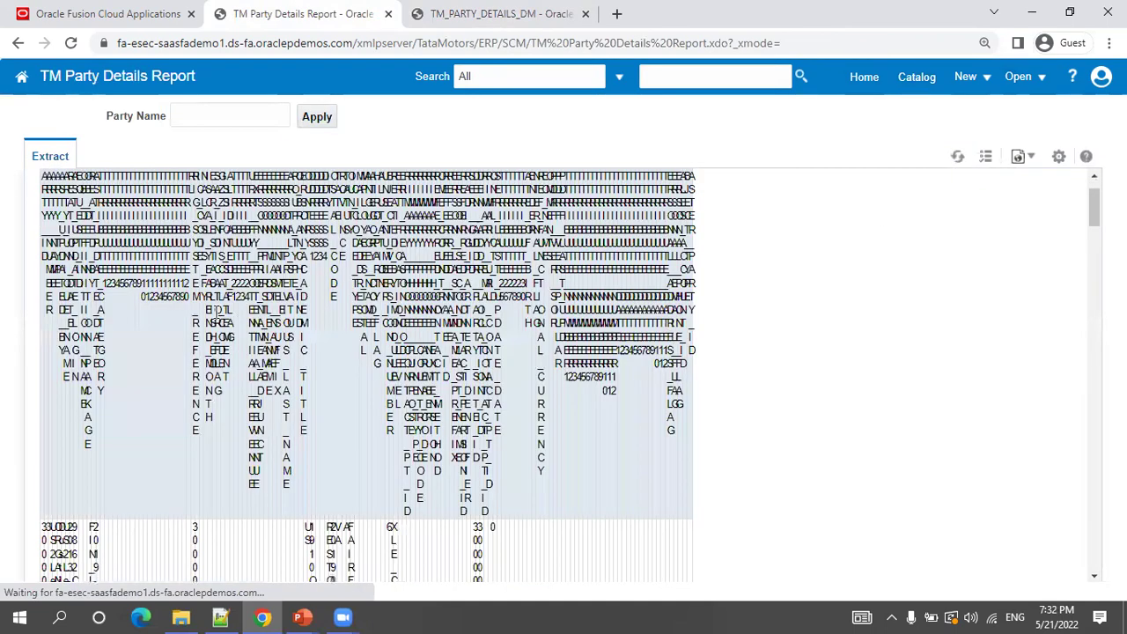
{"action": "scroll", "coordinate": [217, 309], "scroll_direction": "up", "scroll_amount": 1}
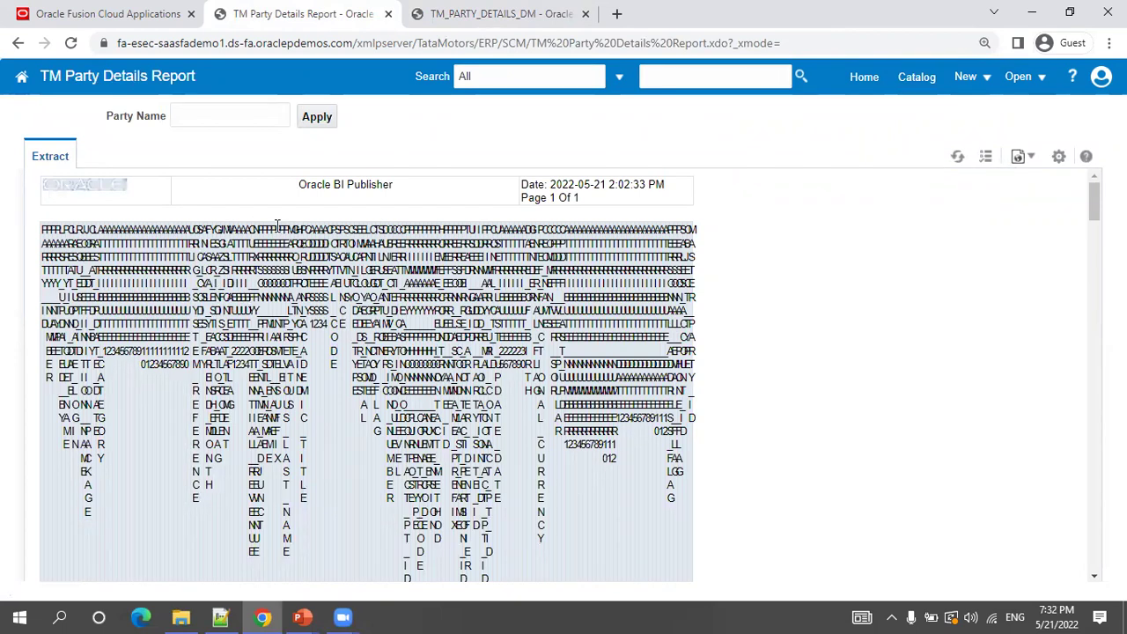
Export the Extract layout's output as PDF and open the browser's downloads list to check the file name.
{"action": "left_click", "coordinate": [1060, 159]}
{"action": "mouse_move", "coordinate": [1013, 276]}
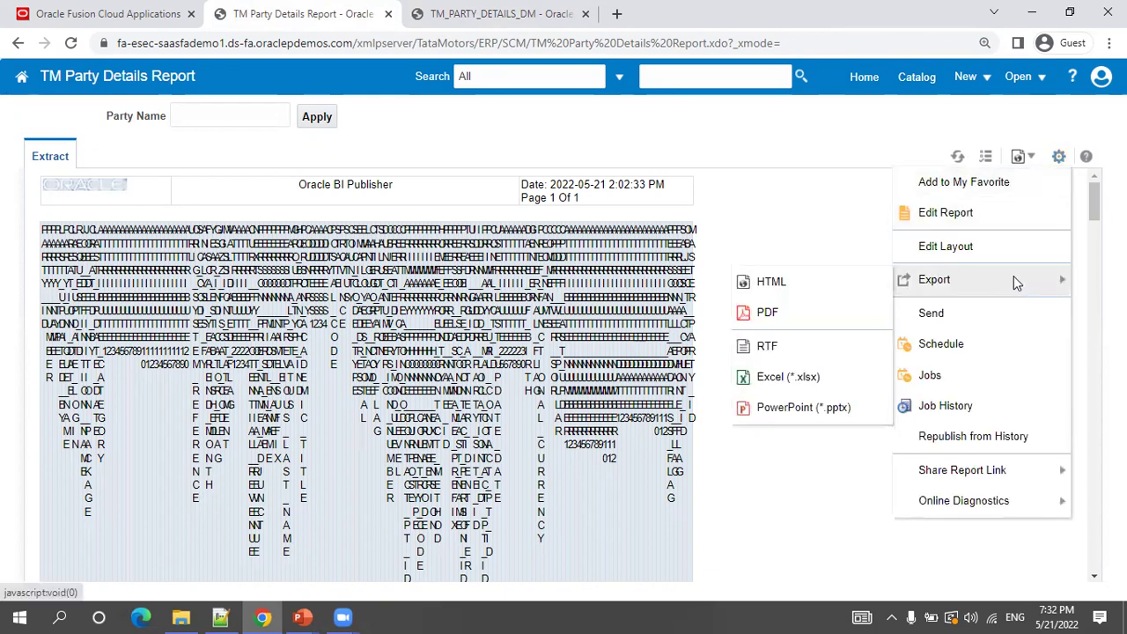
{"action": "left_click", "coordinate": [796, 318]}
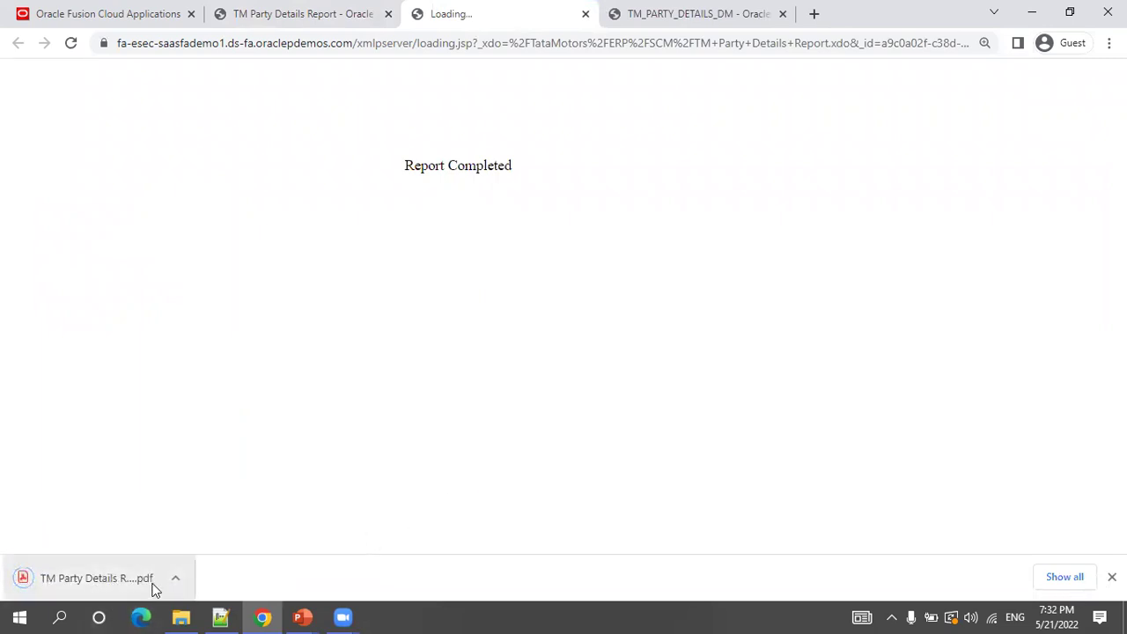
{"action": "left_click", "coordinate": [186, 583]}
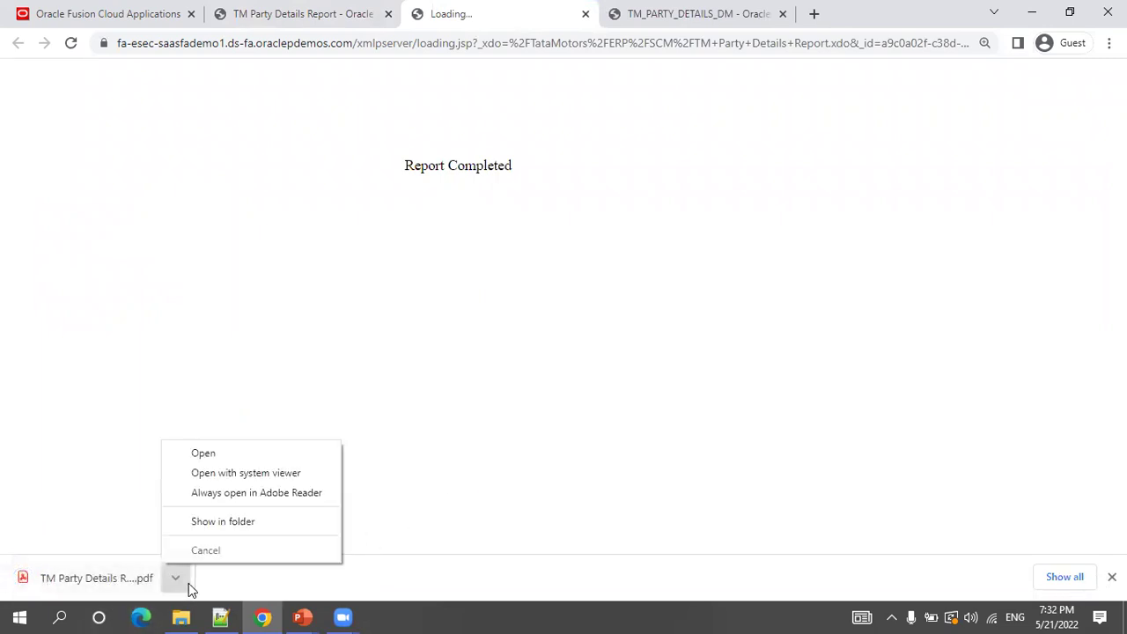
{"action": "left_click", "coordinate": [520, 515]}
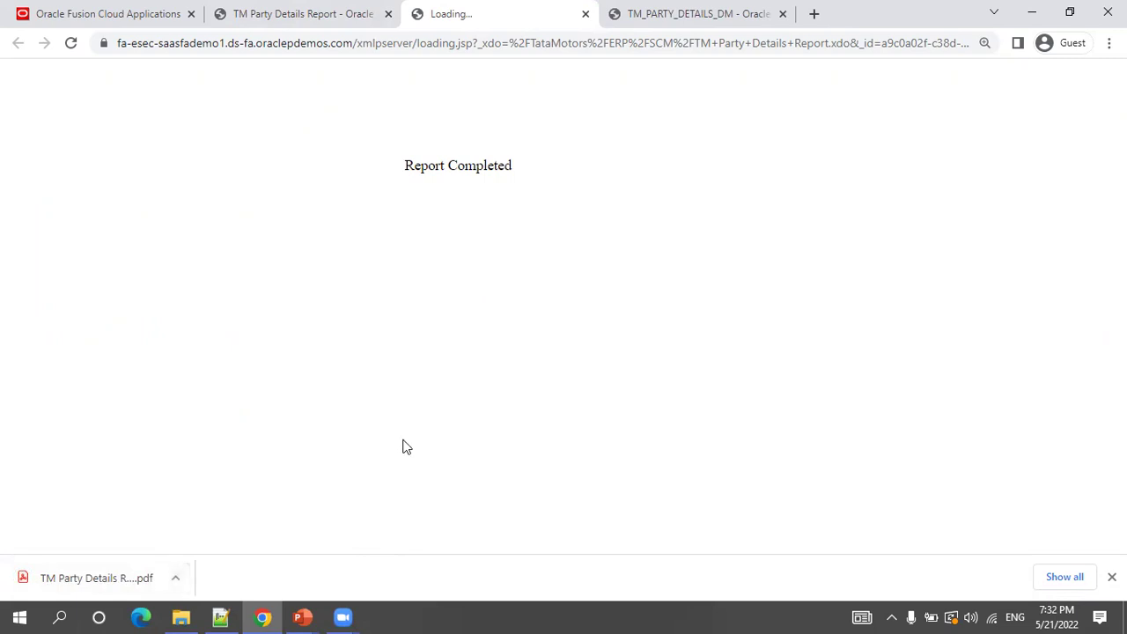
{"action": "key", "text": "ctrl+j"}
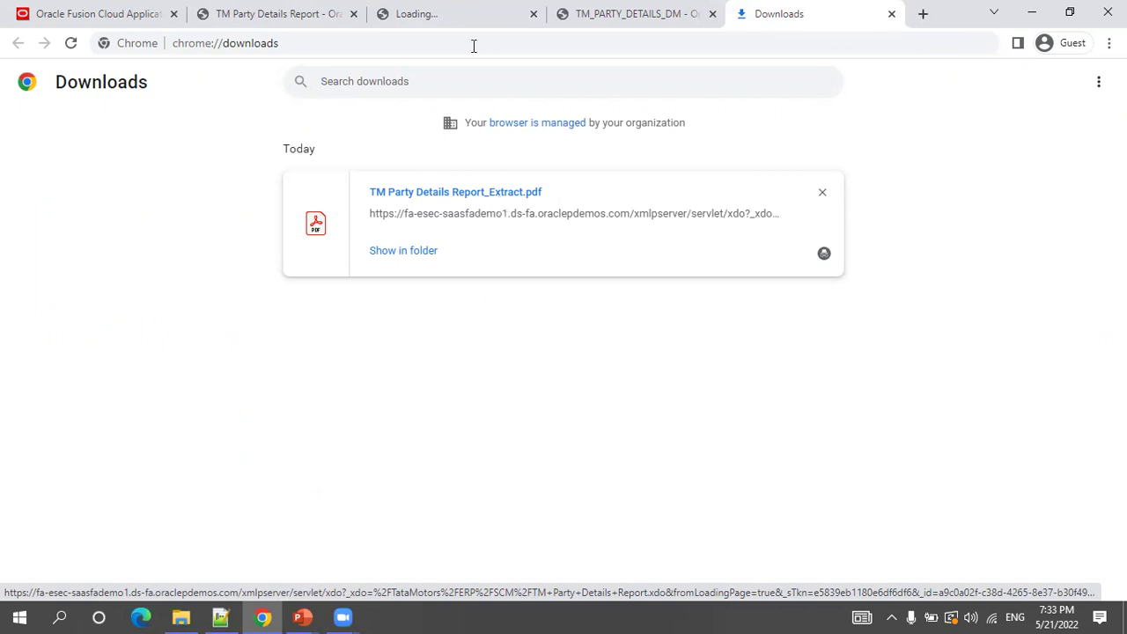
Return the report tab to the catalog, then limit the OT_PARTY_INFO_Q query to party_id, party_number and save TM_PARTY_DETAILS_DM.
{"action": "left_click", "coordinate": [291, 13]}
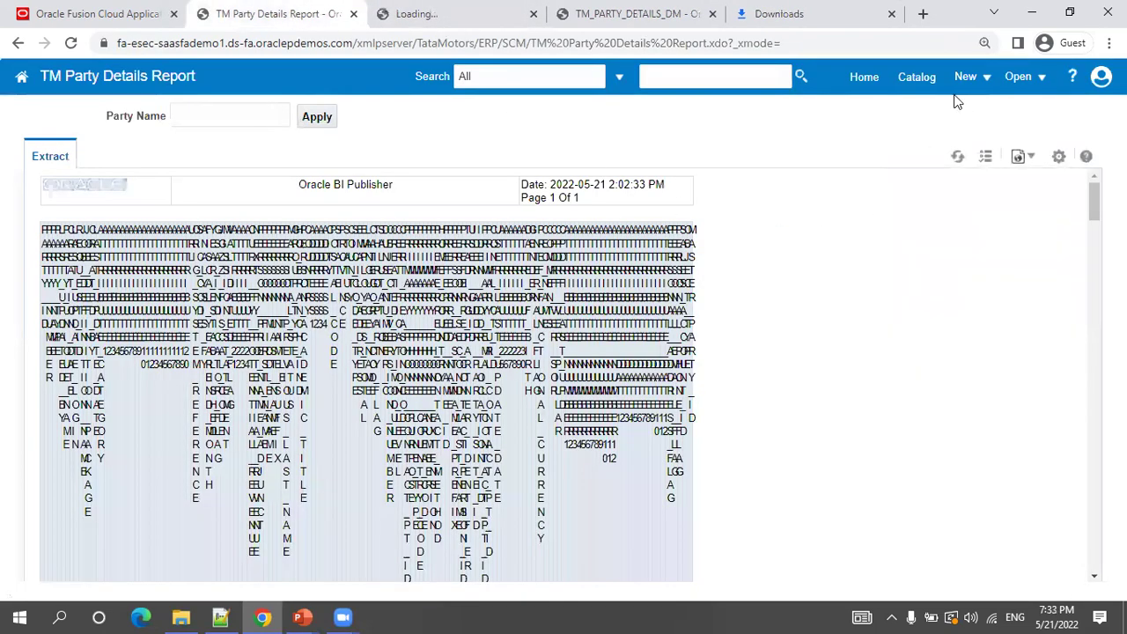
{"action": "left_click", "coordinate": [918, 79]}
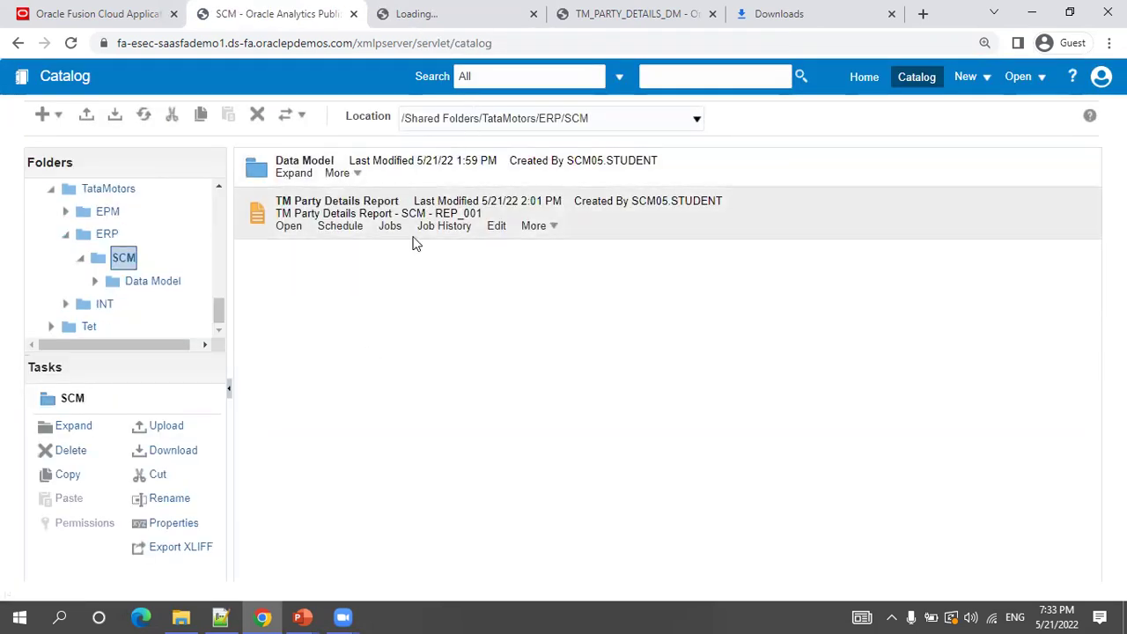
{"action": "left_click", "coordinate": [569, 19]}
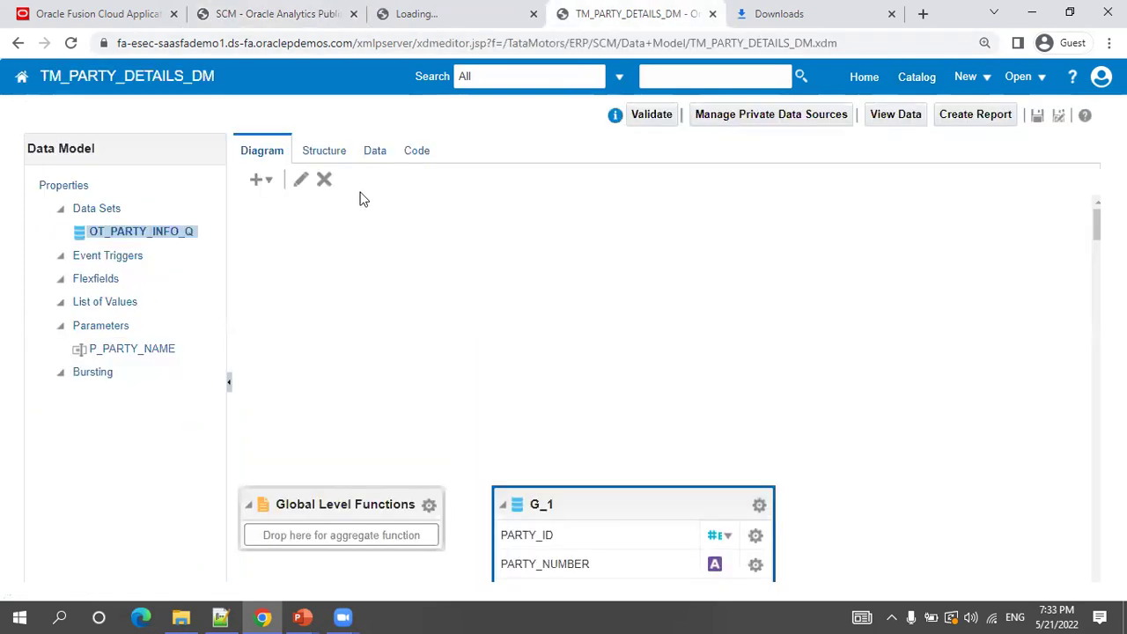
{"action": "left_click", "coordinate": [300, 180]}
{"action": "left_click", "coordinate": [352, 303]}
{"action": "key", "text": "BackSpace"}
{"action": "key", "text": "Return"}
{"action": "key", "text": "Return"}
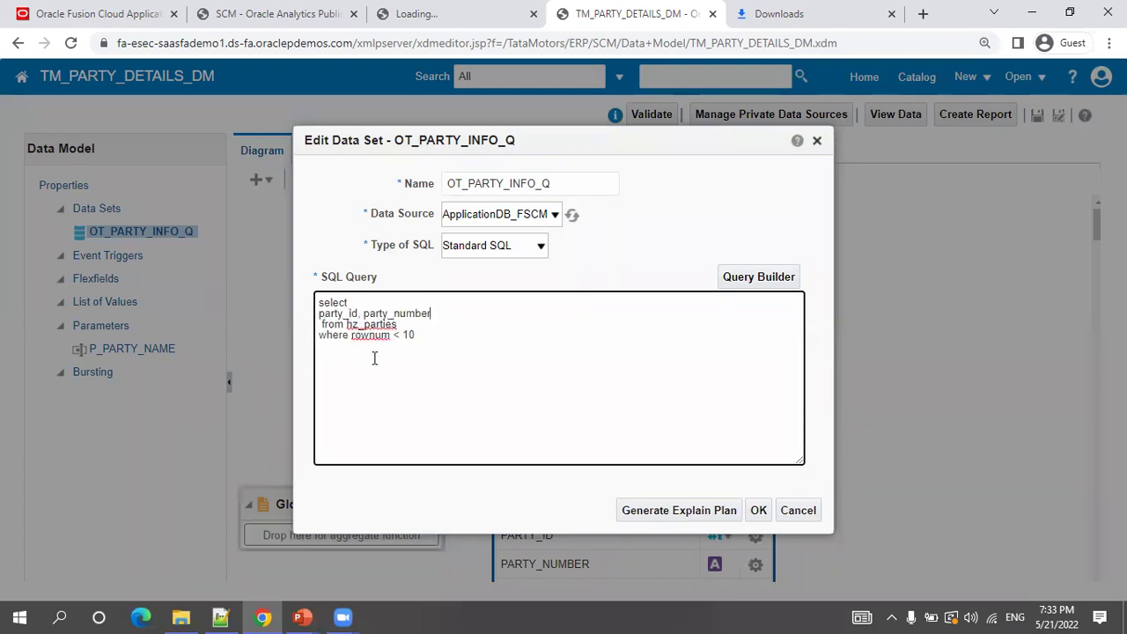
{"action": "left_click", "coordinate": [759, 510]}
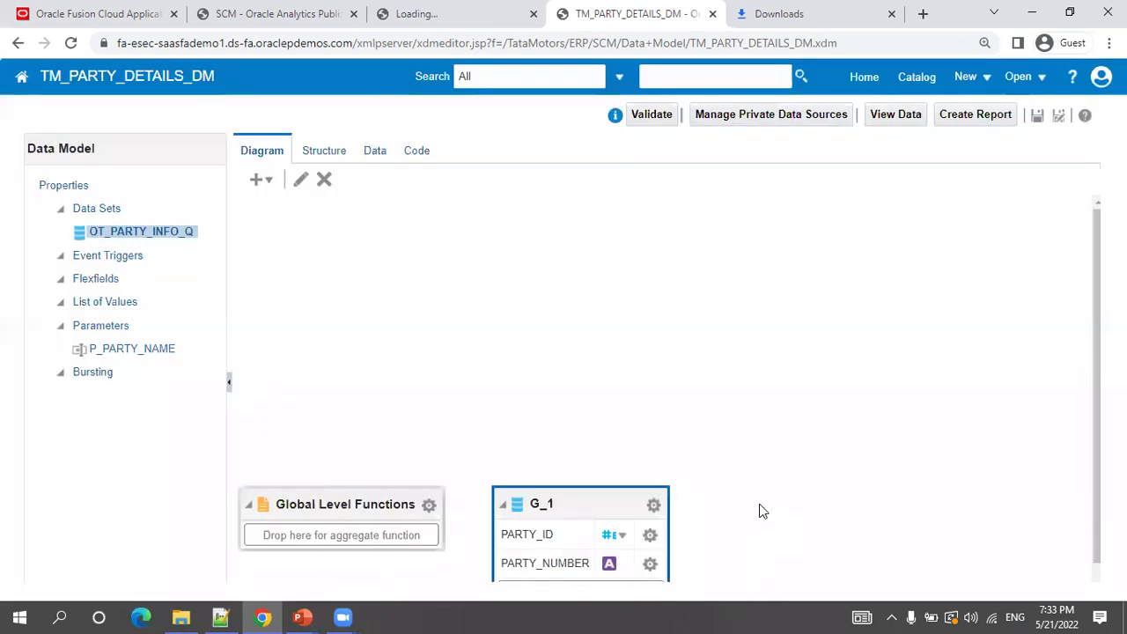
{"action": "left_click", "coordinate": [1037, 116]}
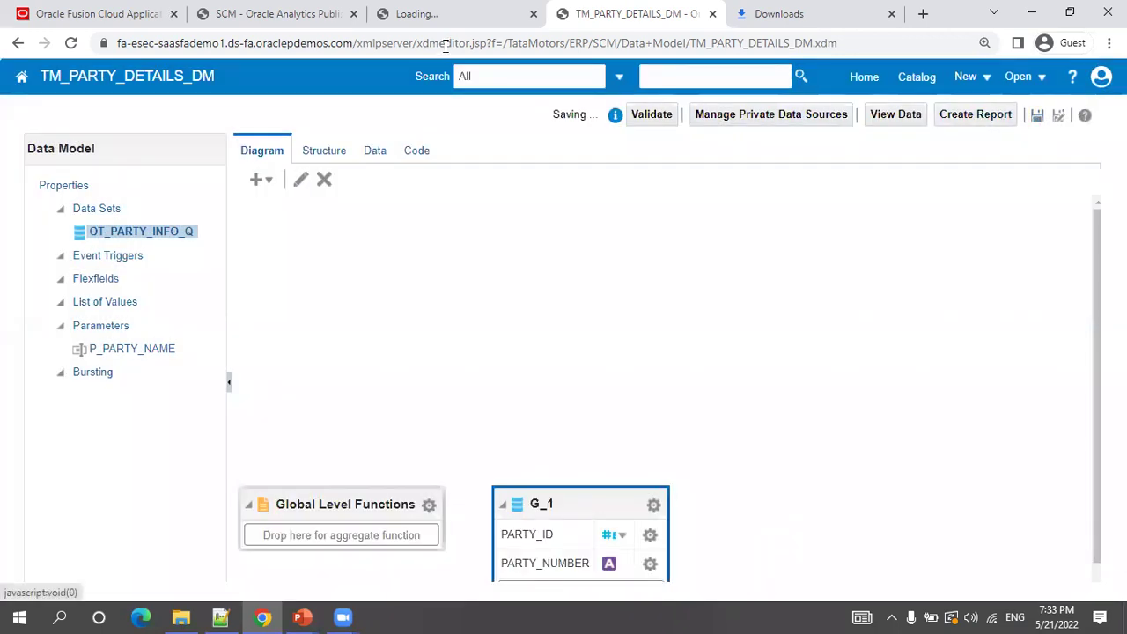
Open TM Party Details Report for editing from the catalog and try to add a new layout.
{"action": "left_click", "coordinate": [295, 27]}
{"action": "left_click", "coordinate": [496, 227]}
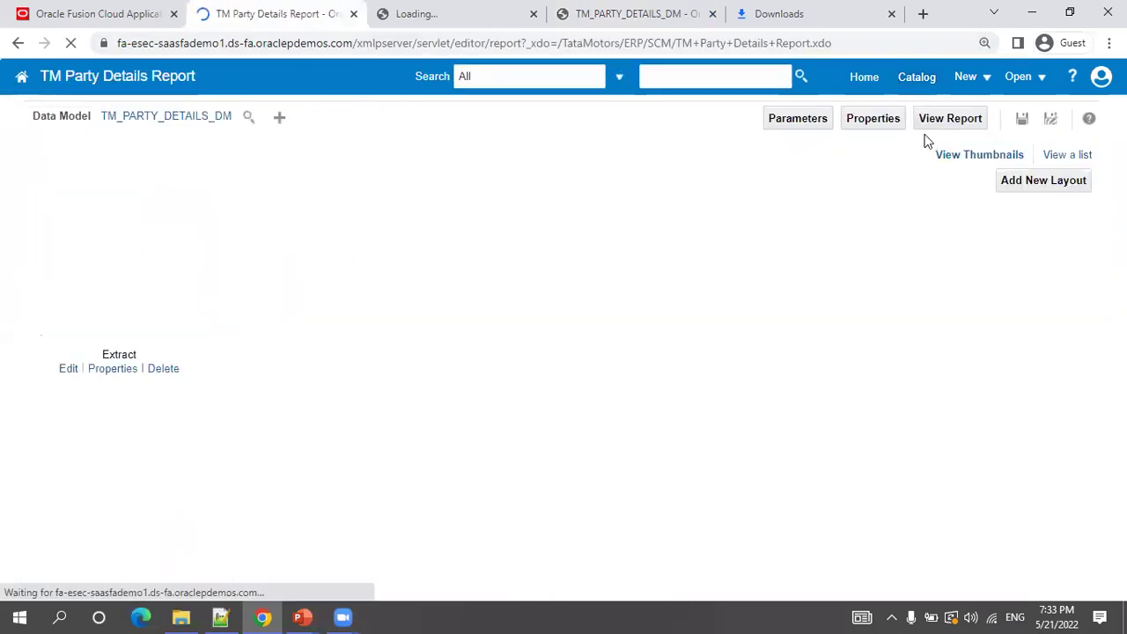
{"action": "left_click", "coordinate": [1040, 180]}
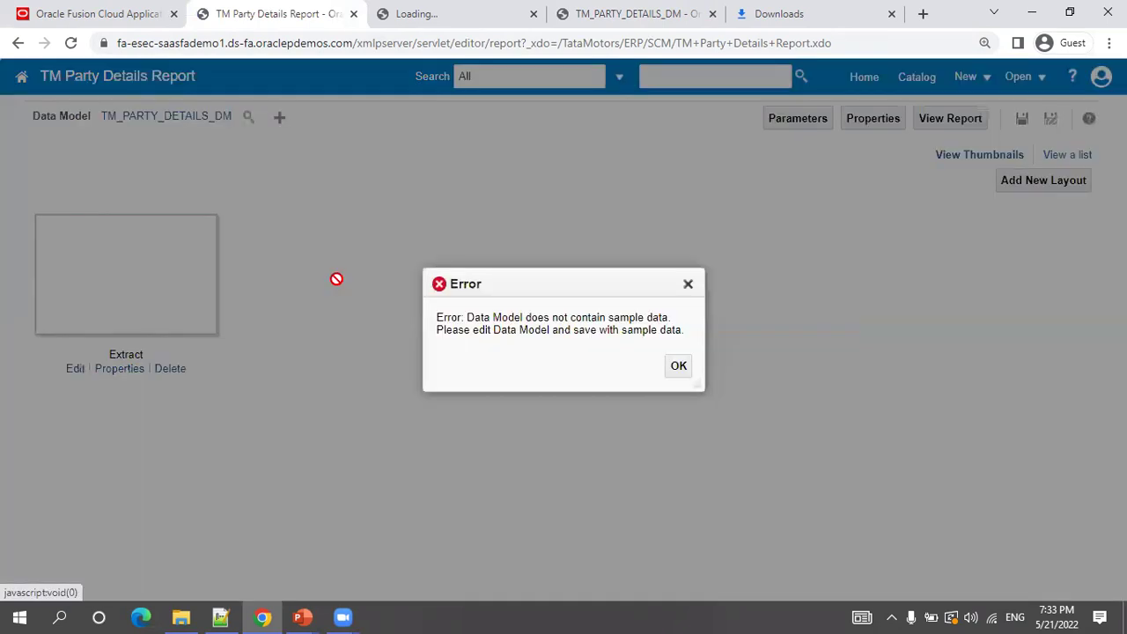
{"action": "left_click", "coordinate": [675, 369]}
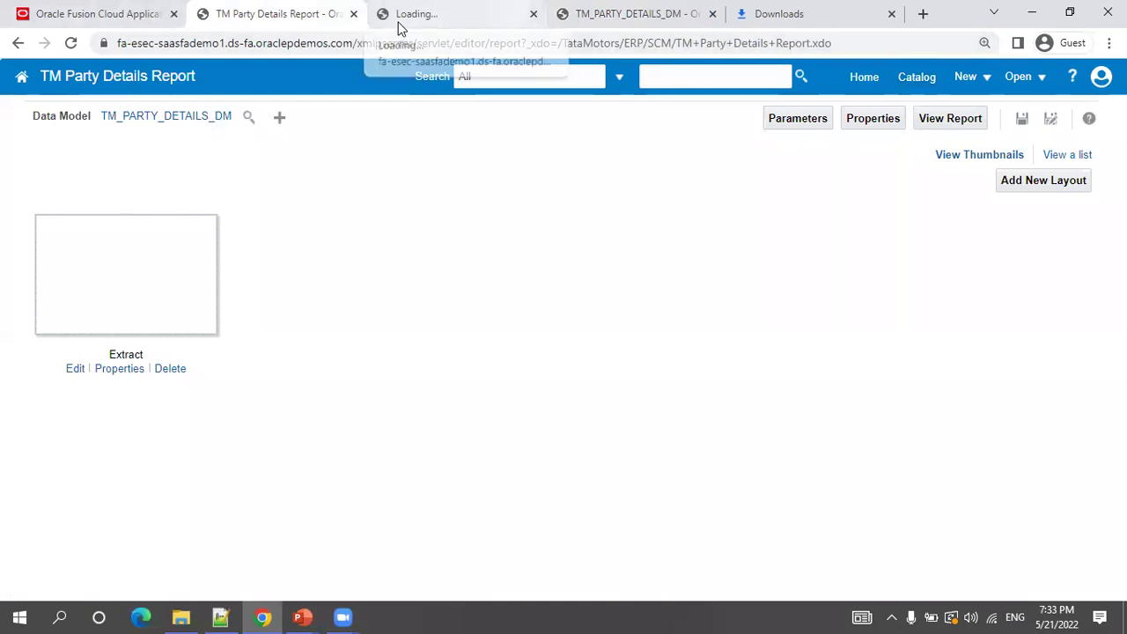
Close the Loading browser tab, view five rows of TM_PARTY_DETAILS_DM, store them as sample data and save the data model.
{"action": "left_click", "coordinate": [452, 26]}
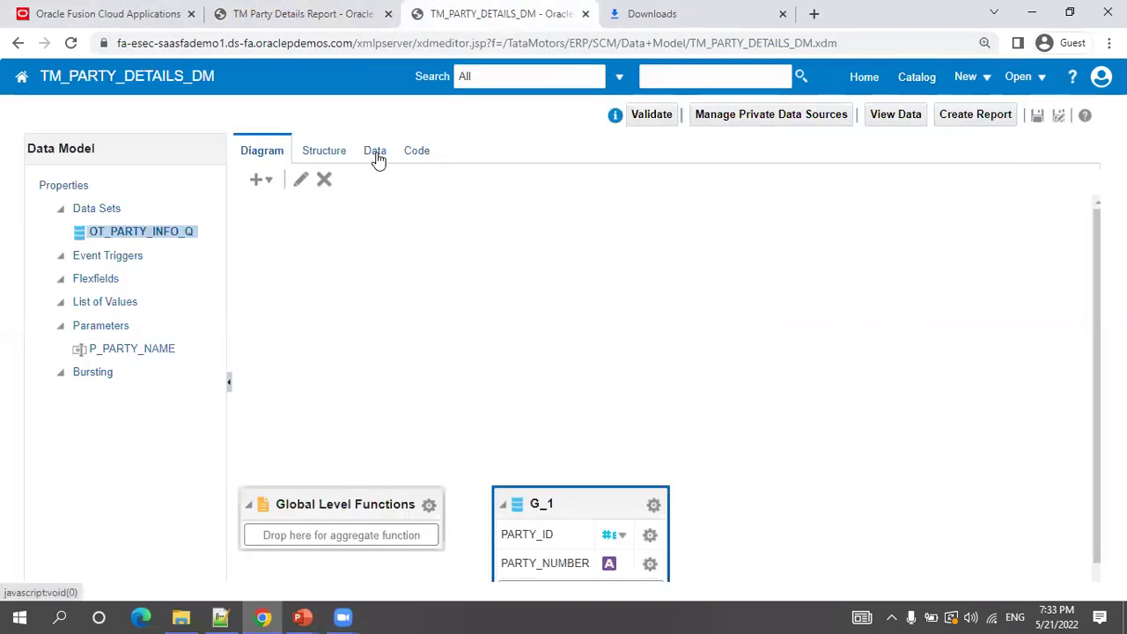
{"action": "left_click", "coordinate": [375, 152]}
{"action": "left_click", "coordinate": [349, 221]}
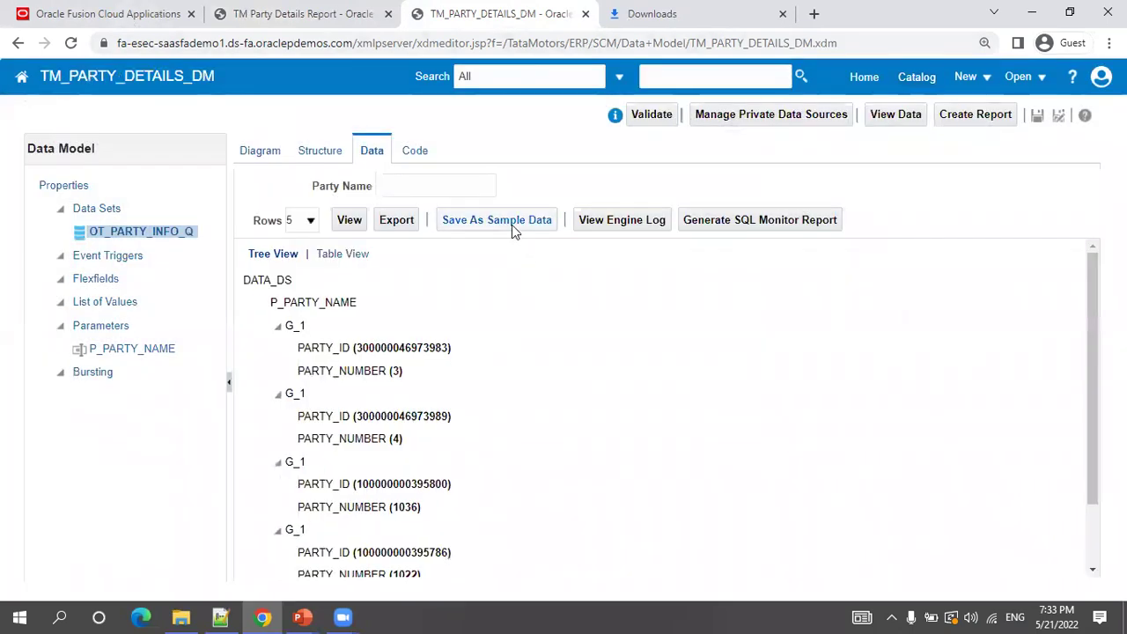
{"action": "left_click", "coordinate": [512, 225]}
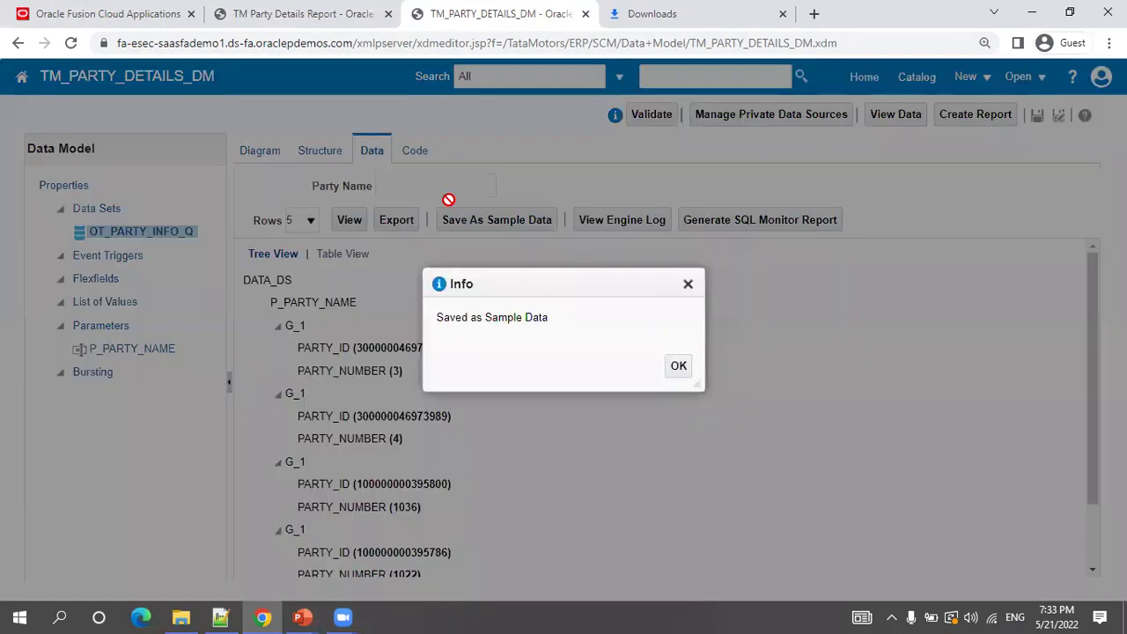
{"action": "left_click", "coordinate": [678, 369]}
{"action": "left_click", "coordinate": [1033, 117]}
Auto-generate a second layout for TM Party Details Report with the template name Output and save the report.
{"action": "left_click", "coordinate": [264, 13]}
{"action": "left_click", "coordinate": [1036, 181]}
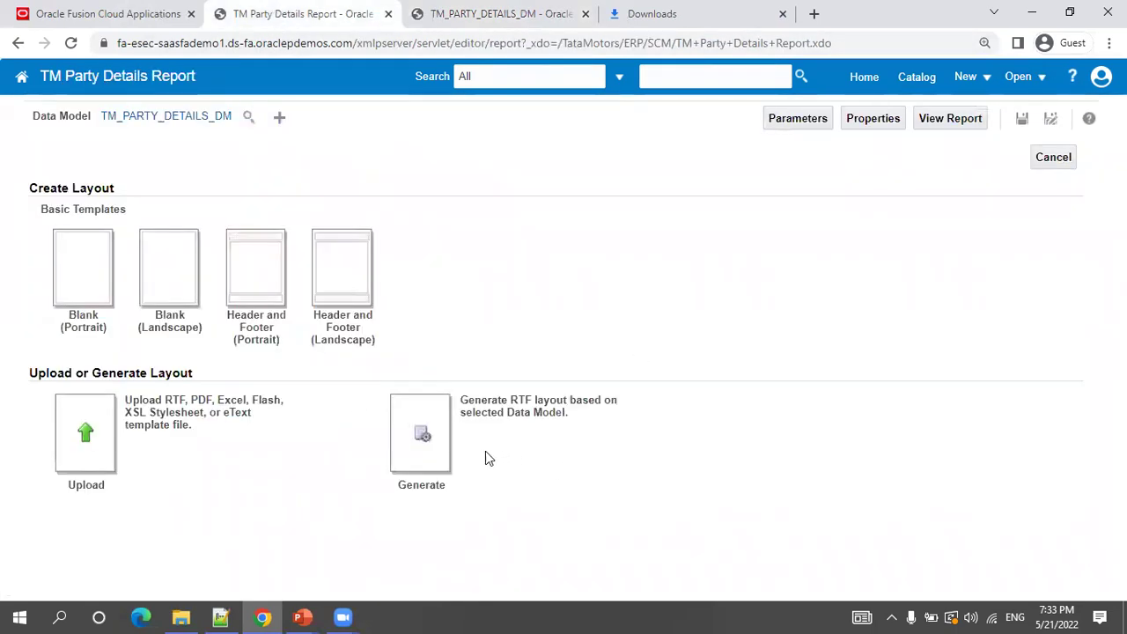
{"action": "left_click", "coordinate": [421, 434]}
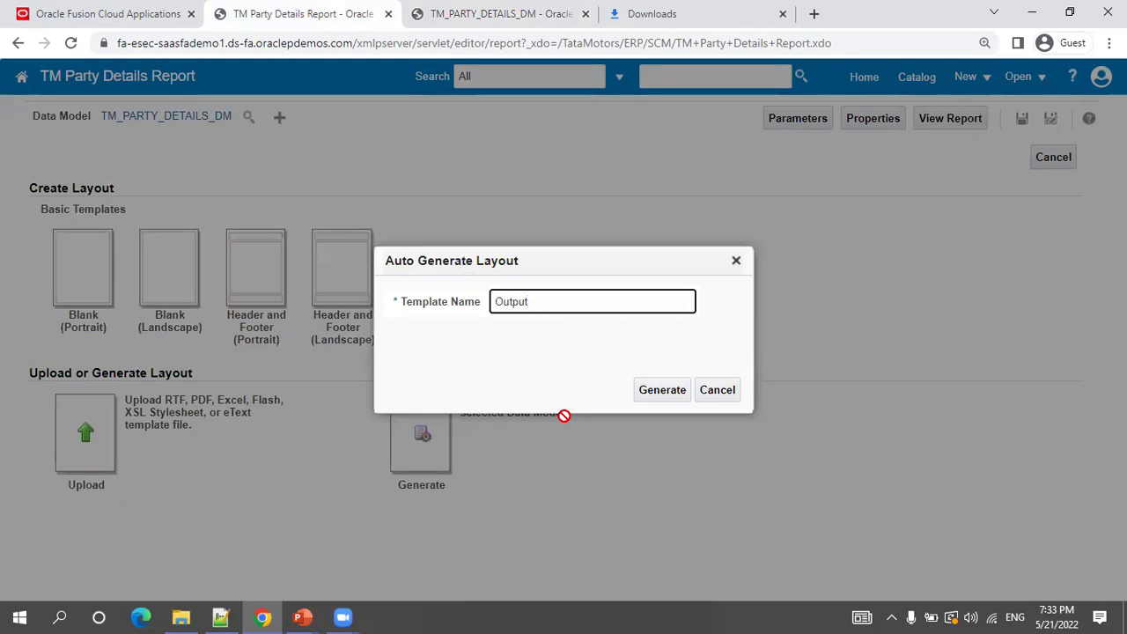
{"action": "left_click", "coordinate": [654, 398]}
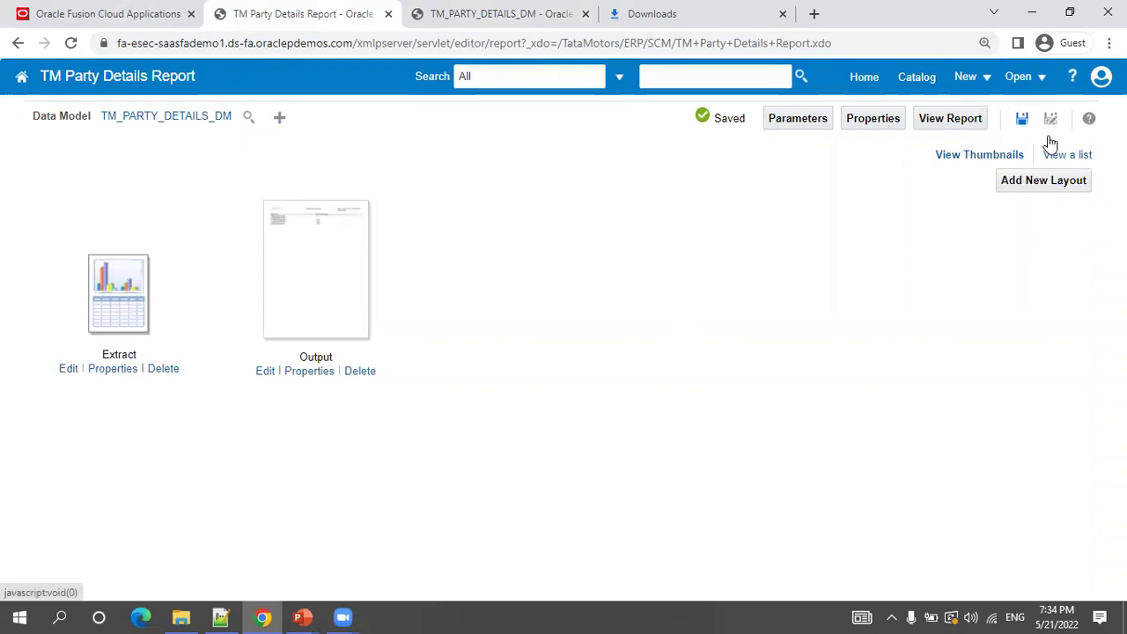
Make Output the report's default layout in the layout list, save, and view the report in PDF format.
{"action": "left_click", "coordinate": [1082, 156]}
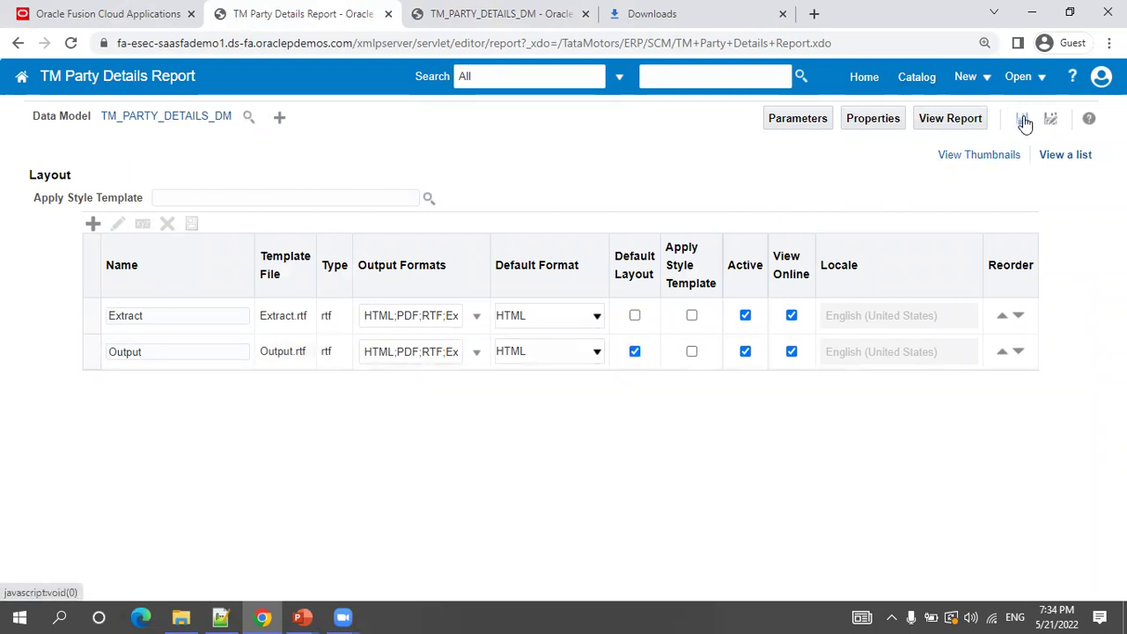
{"action": "left_click", "coordinate": [960, 116]}
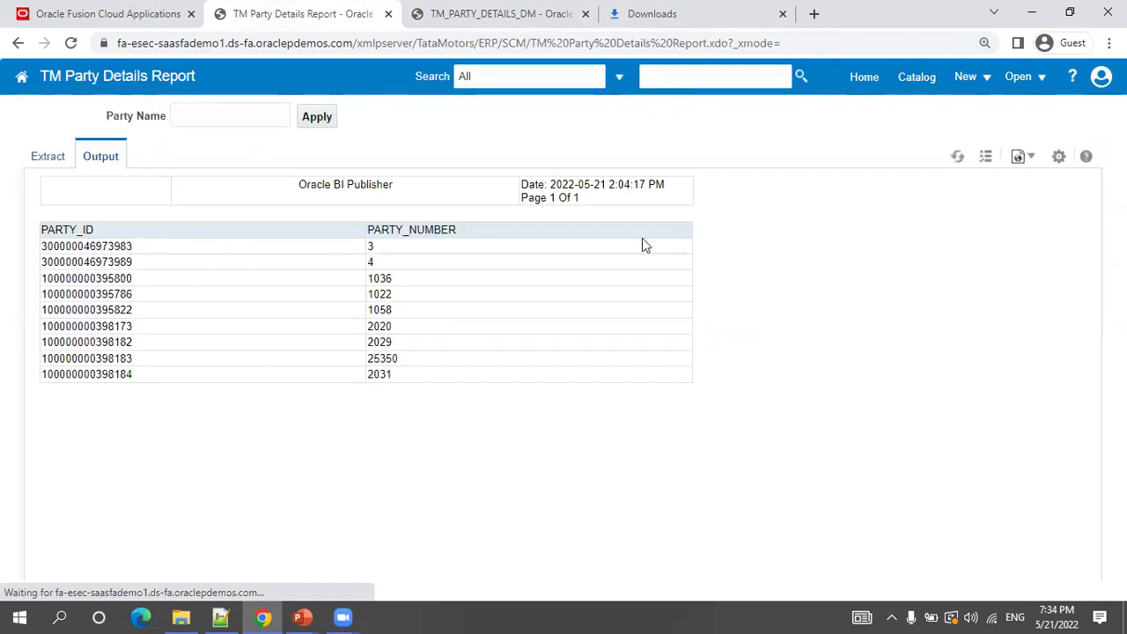
{"action": "left_click", "coordinate": [1024, 156]}
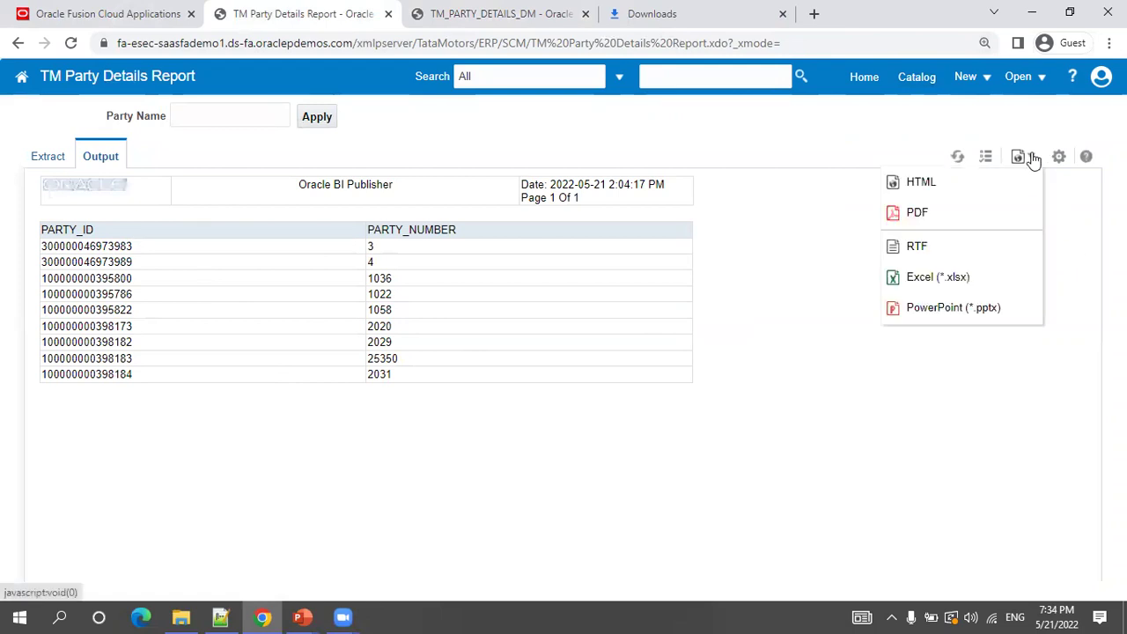
{"action": "left_click", "coordinate": [969, 216]}
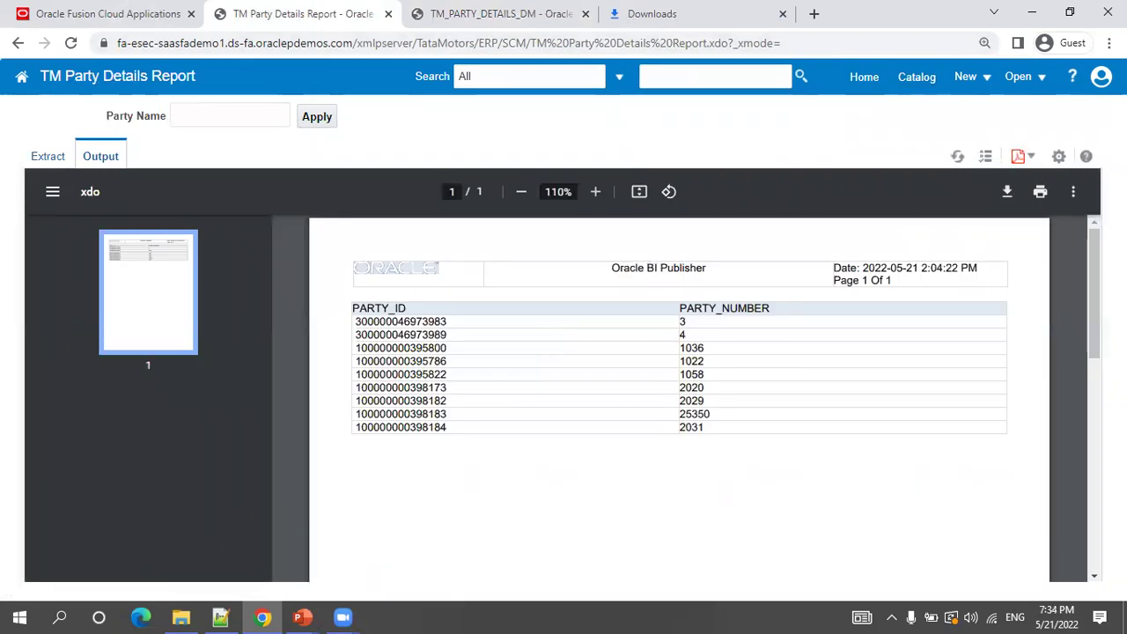
Export the Output layout as PDF and check the exported file's name in the browser's downloads list.
{"action": "left_click", "coordinate": [1059, 155]}
{"action": "mouse_move", "coordinate": [963, 295]}
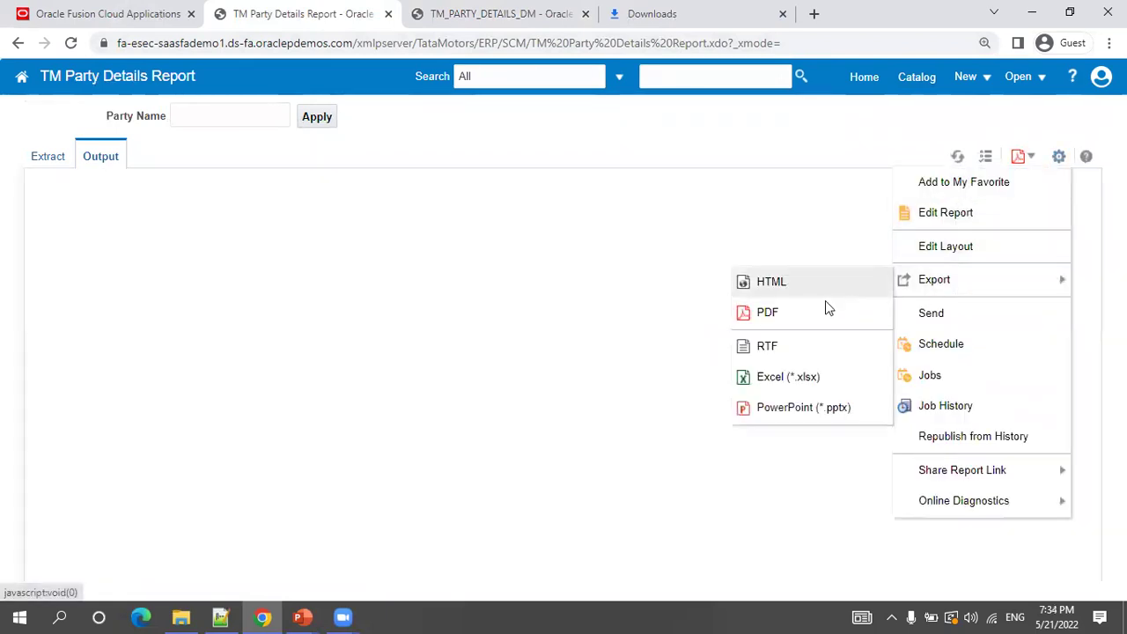
{"action": "left_click", "coordinate": [795, 310]}
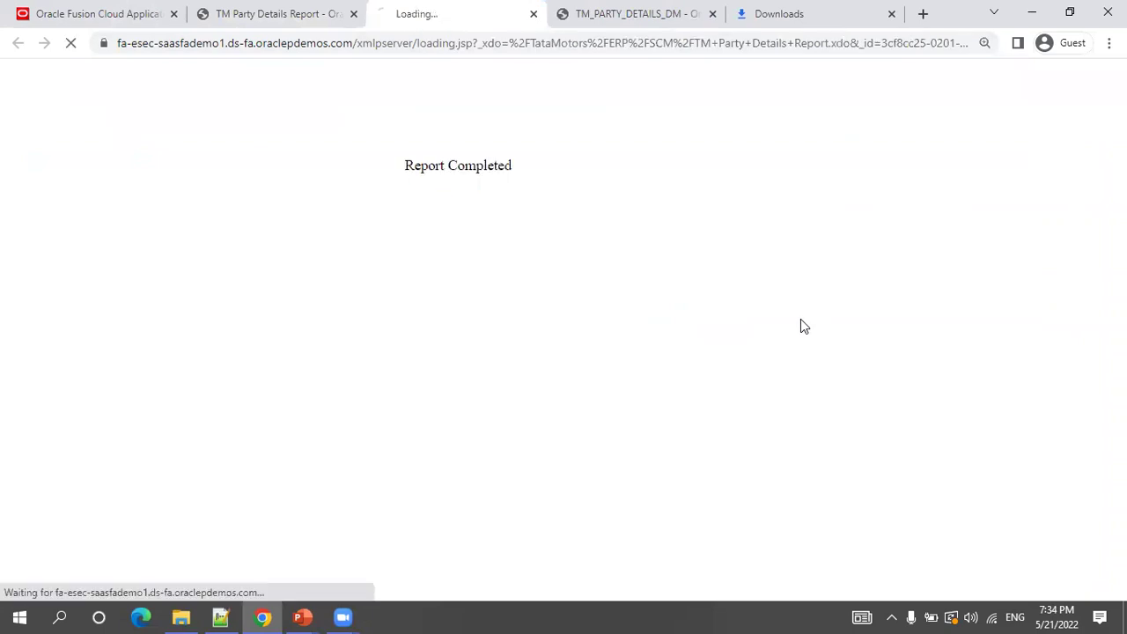
{"action": "key", "text": "ctrl+j"}
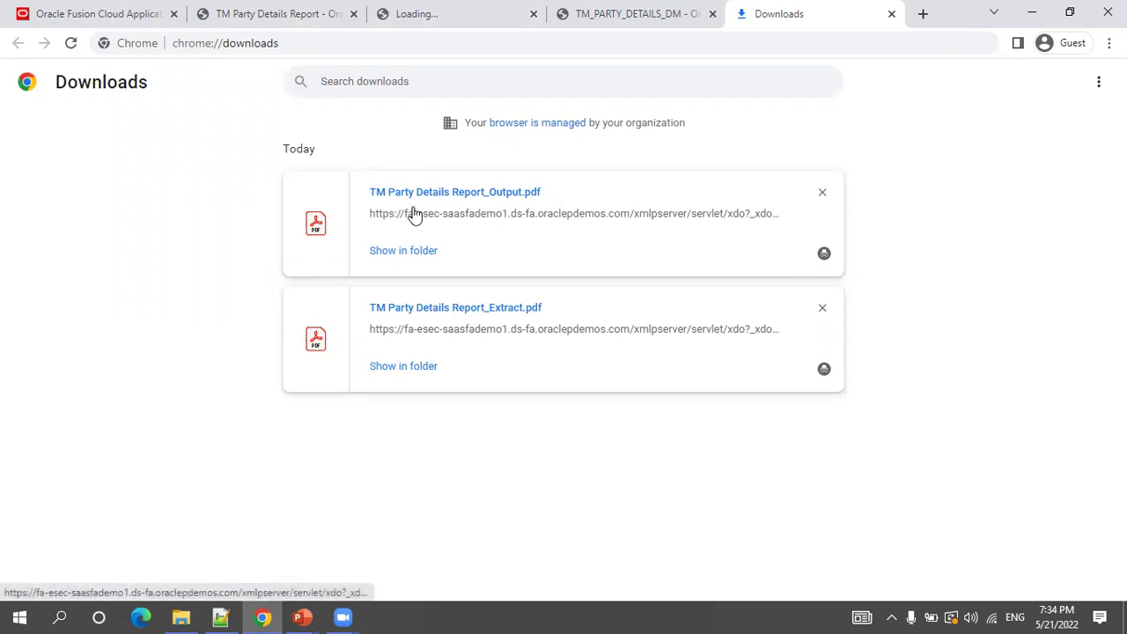
Return to the report's PDF view, then switch to the PowerPoint slide show to review the Layout (Template Name) convention.
{"action": "left_click", "coordinate": [262, 13]}
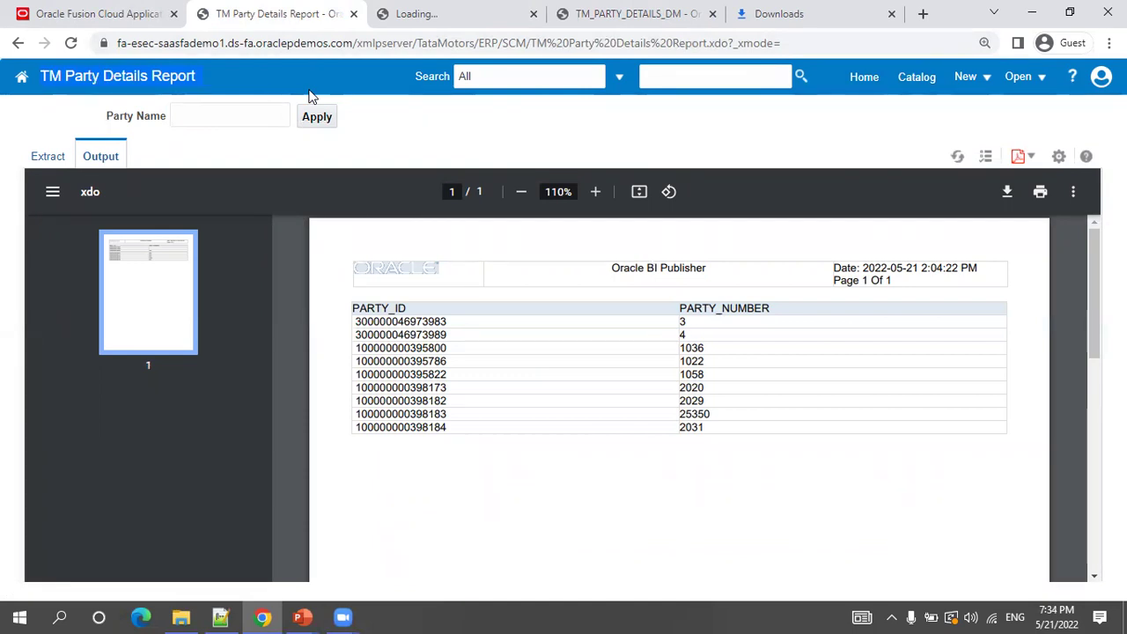
{"action": "mouse_move", "coordinate": [302, 617]}
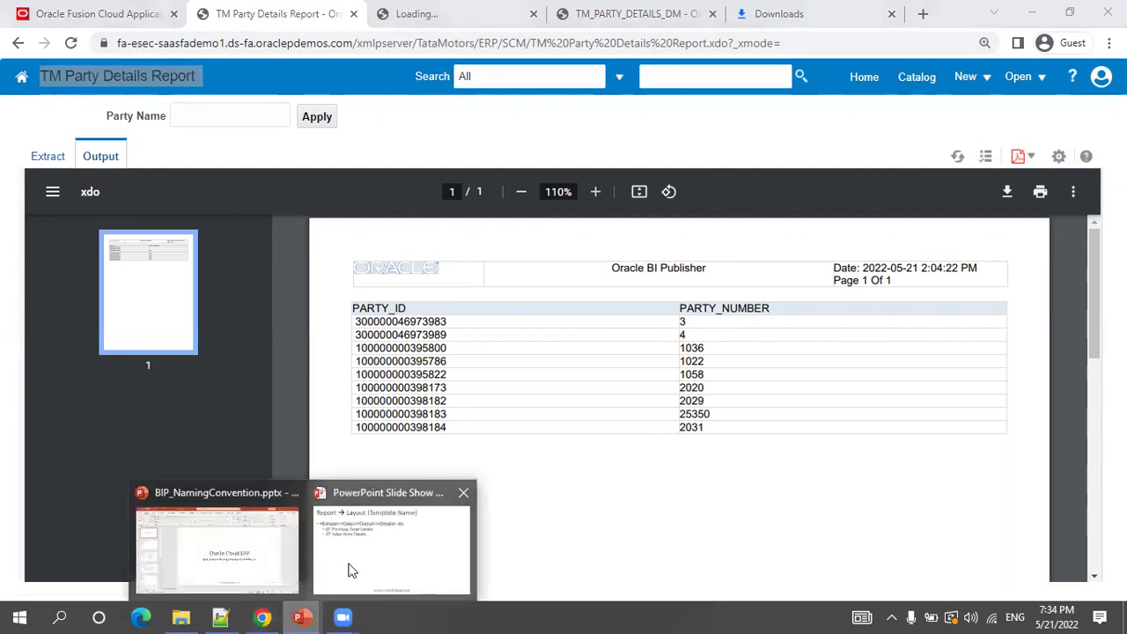
{"action": "left_click", "coordinate": [353, 569]}
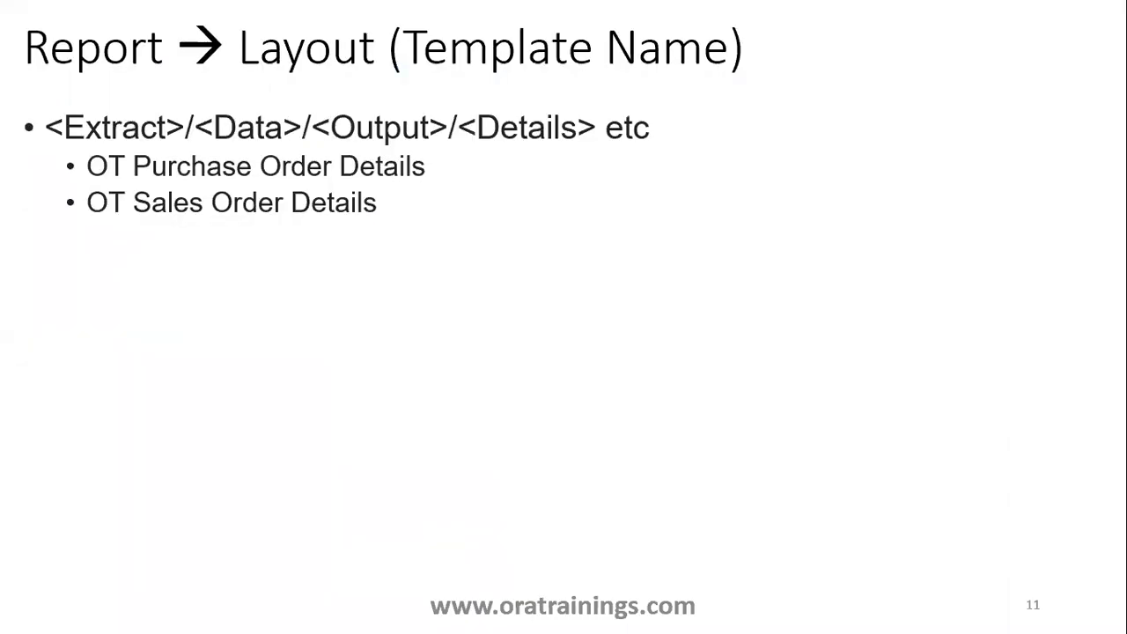